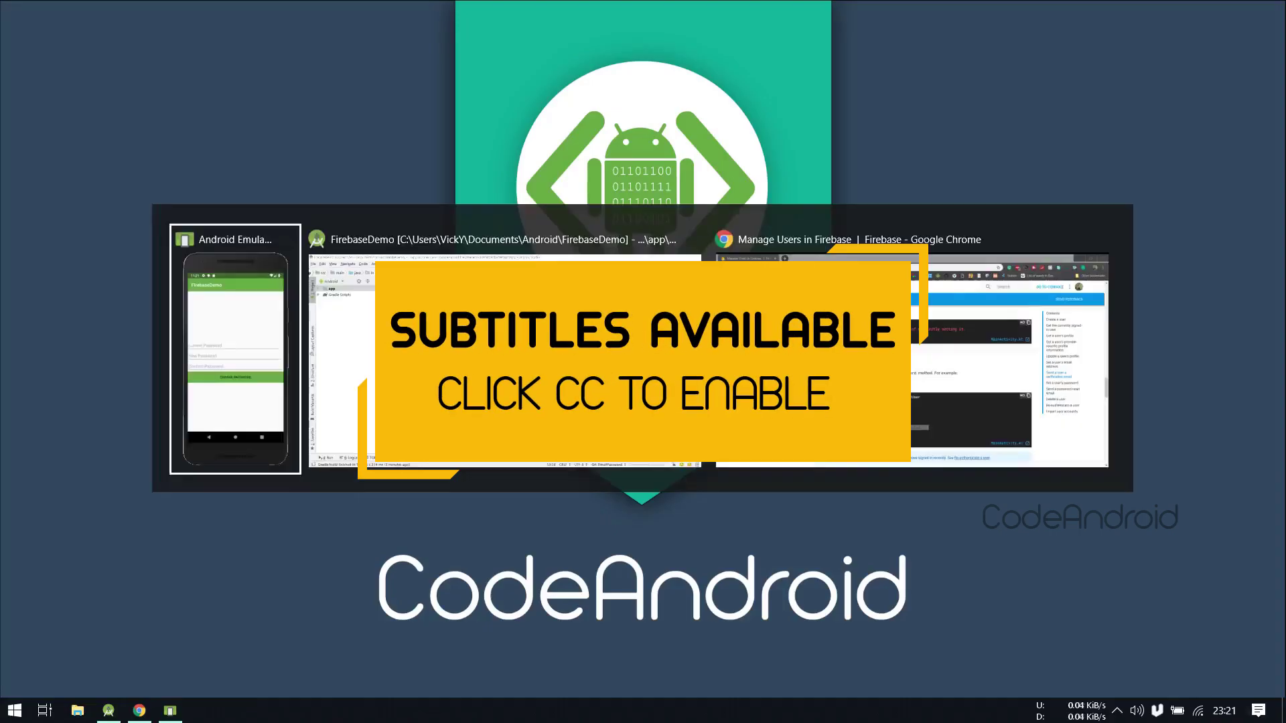
- Switch to FirebaseDemo and open LoginActivity.kt from app > java > in.codeandroid.firebasedemo
key(alt+Tab)
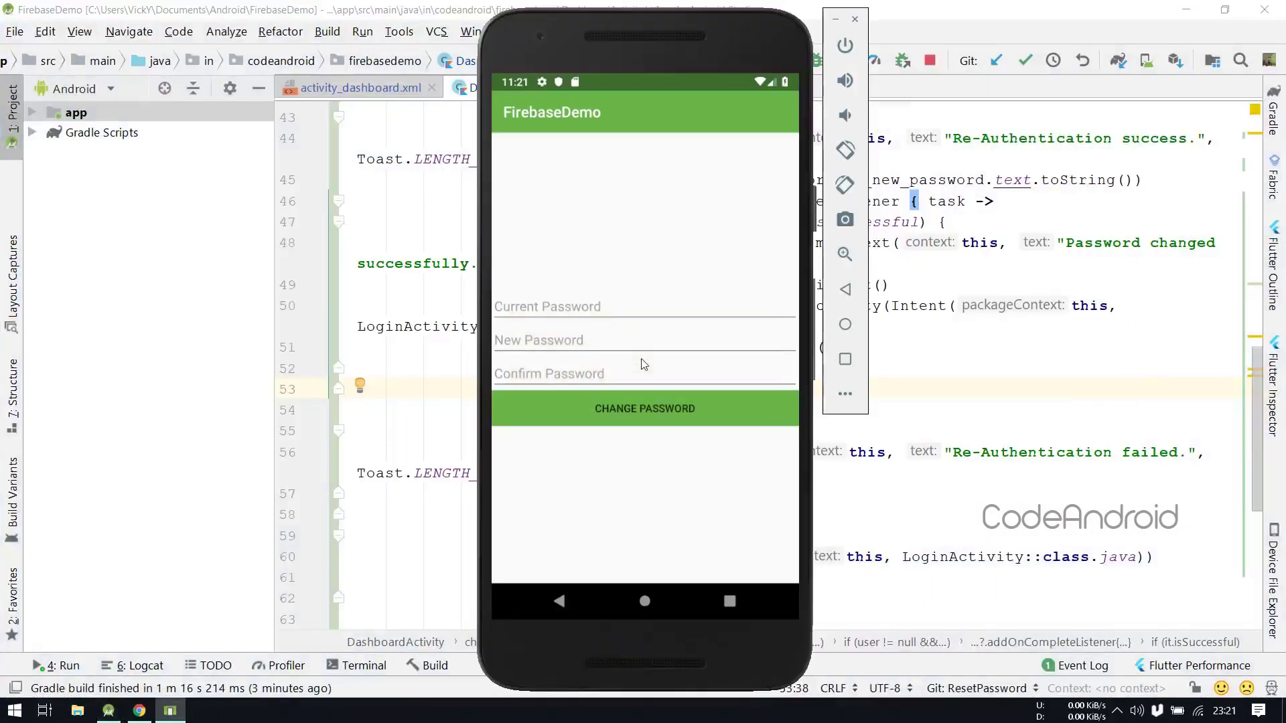
key(alt+Tab)
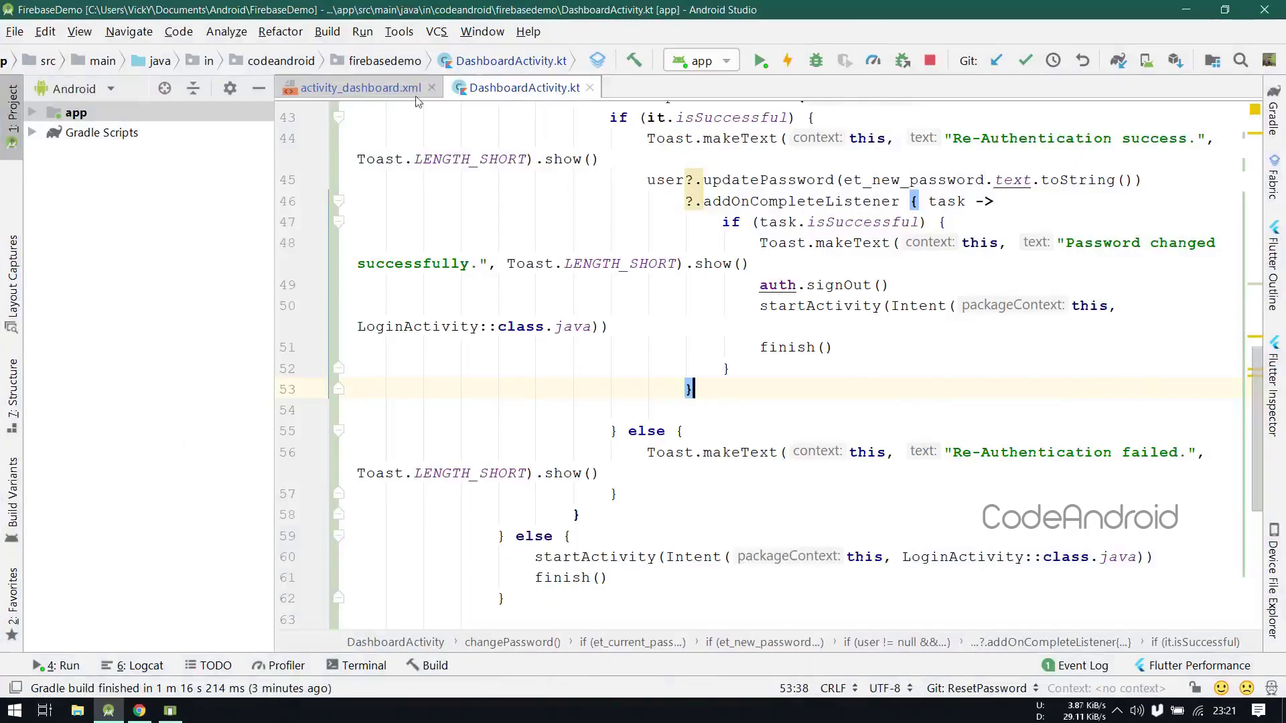
double_click(75, 113)
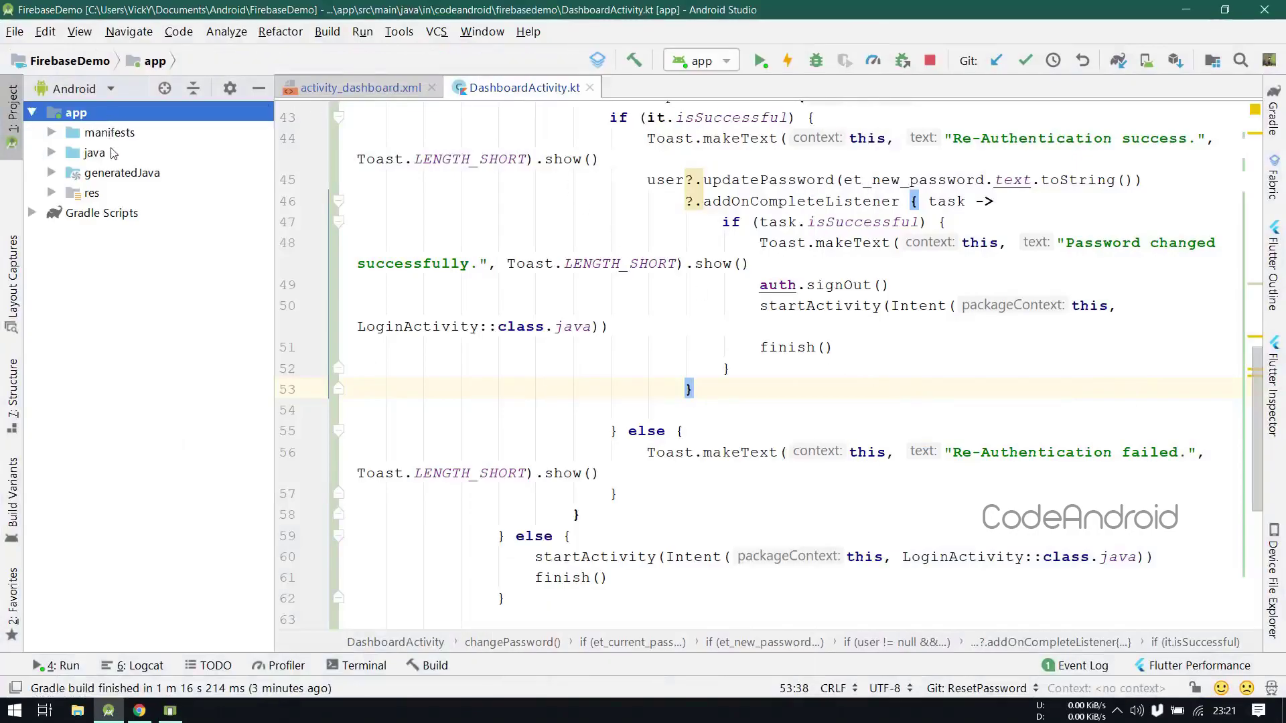
double_click(93, 153)
click(141, 173)
double_click(123, 176)
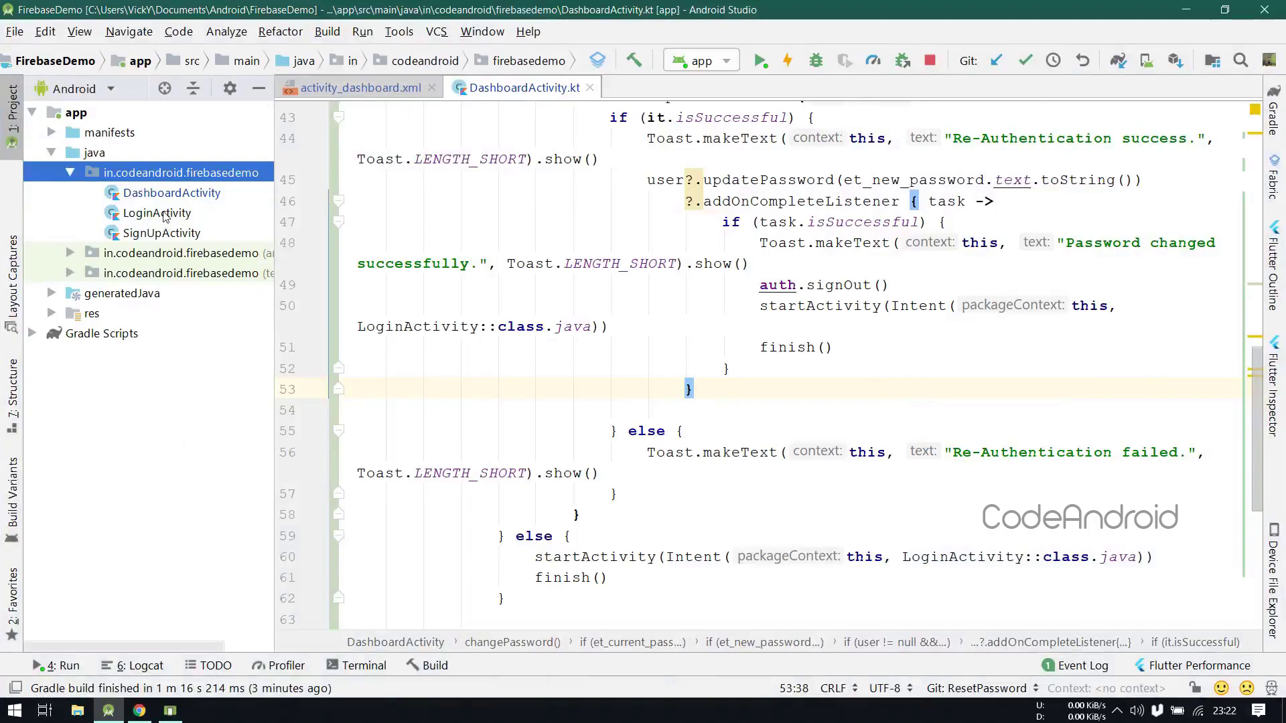
double_click(156, 213)
scroll(741, 337, up, 5)
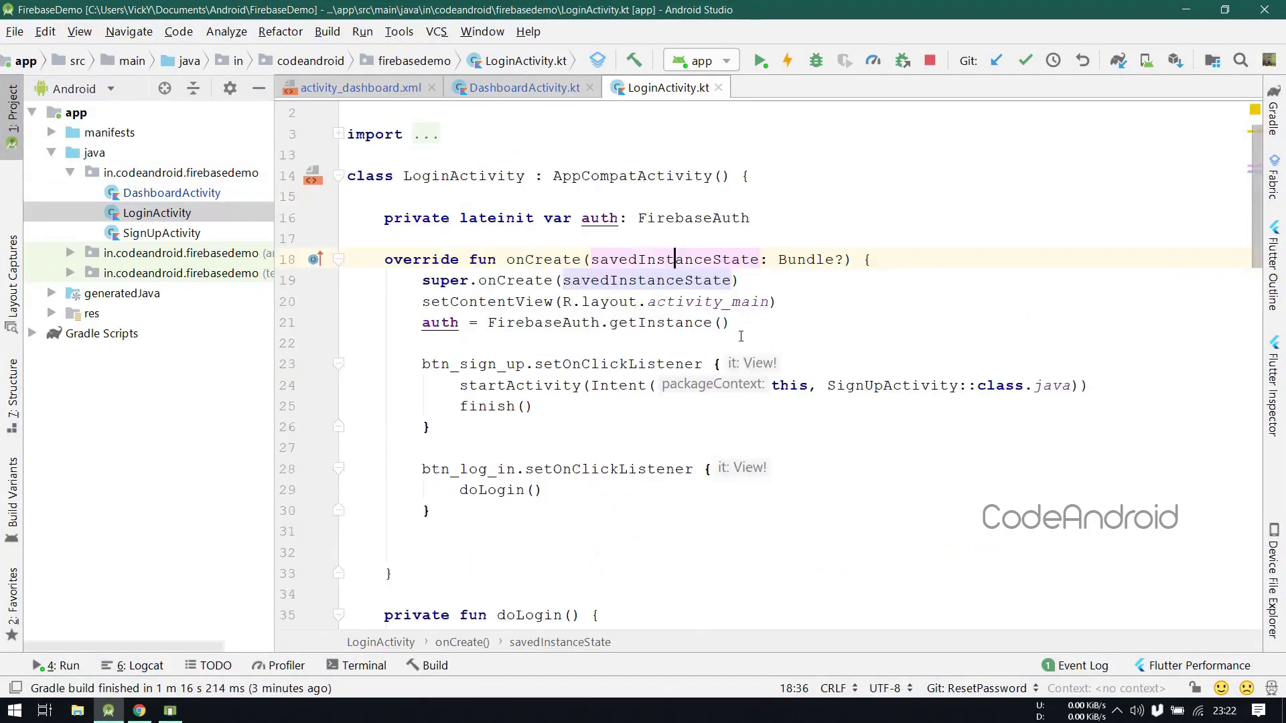
- In activity_main.xml, add a Button below Login with match_parent width and wrap_content height
ctrl+click(709, 301)
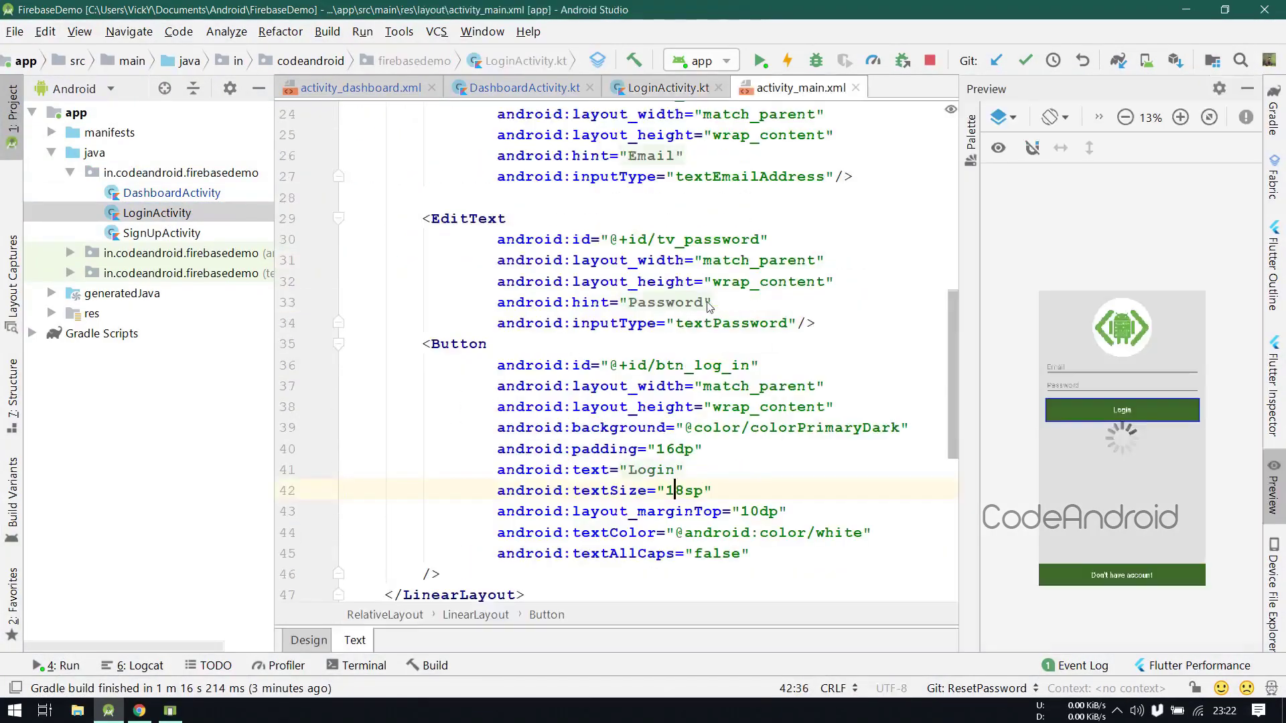
scroll(805, 458, down, 2)
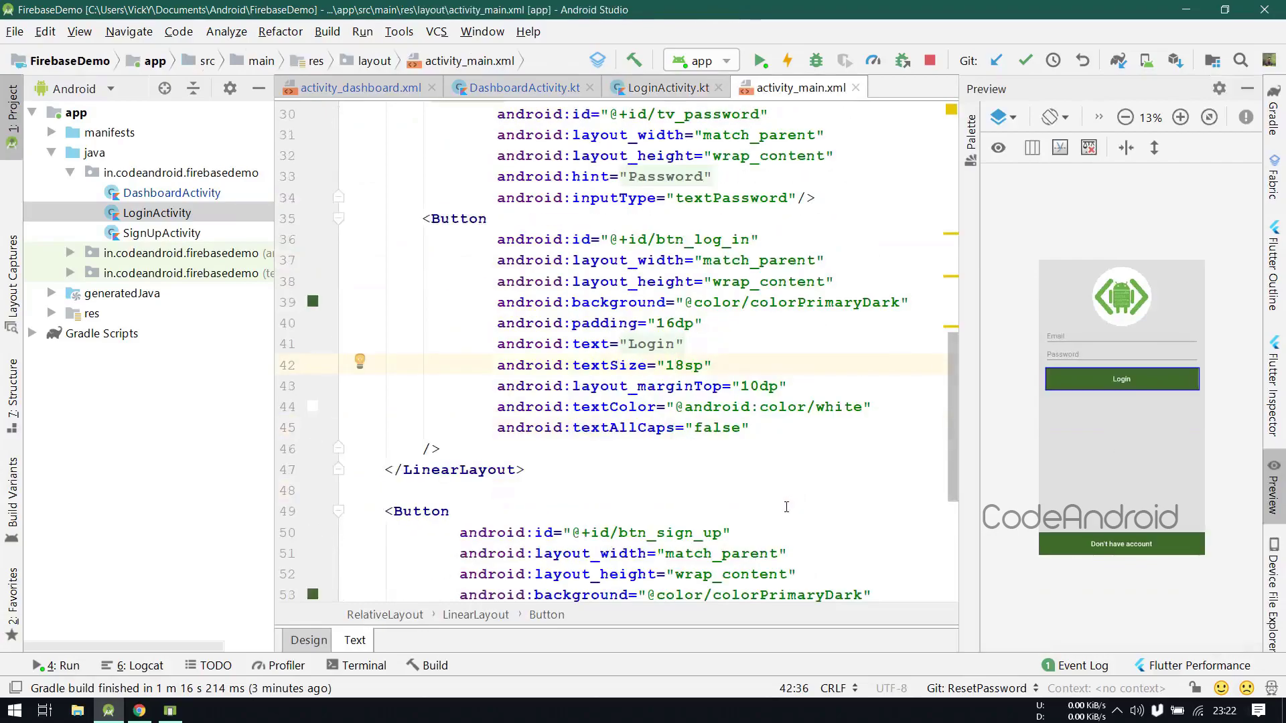
click(700, 455)
key(Return)
key(Return)
text(<Butt)
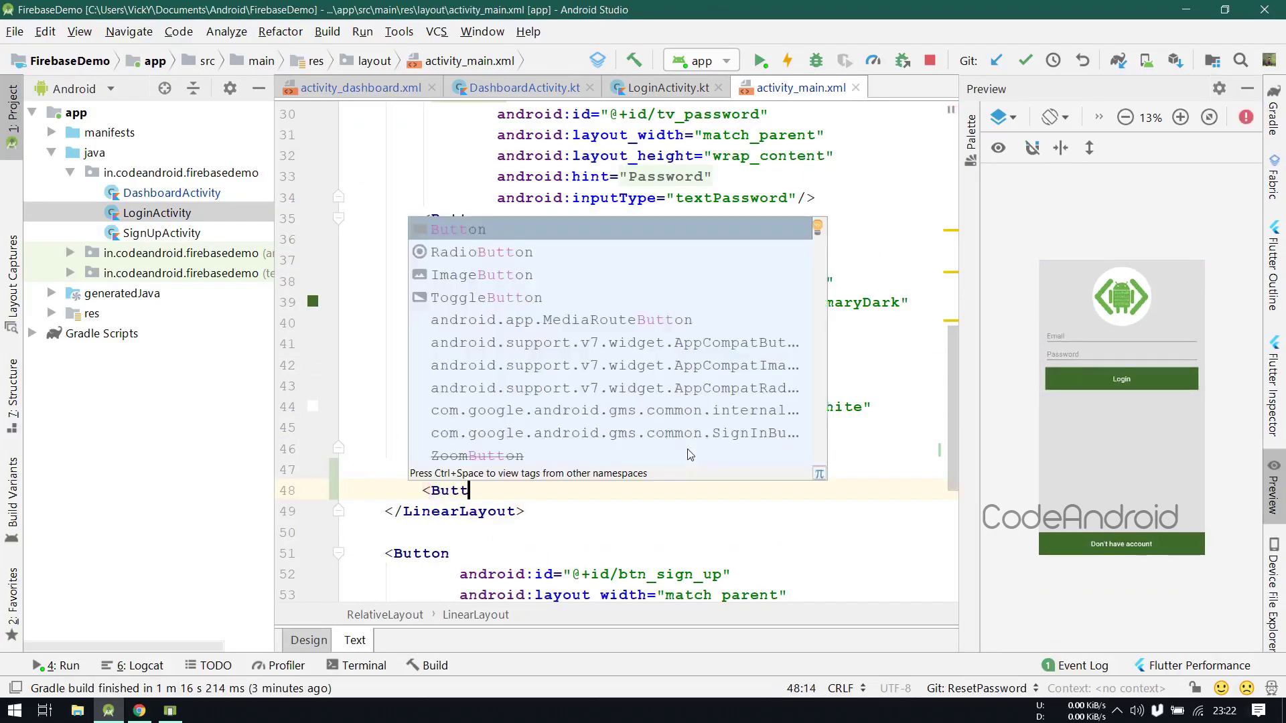
key(Return)
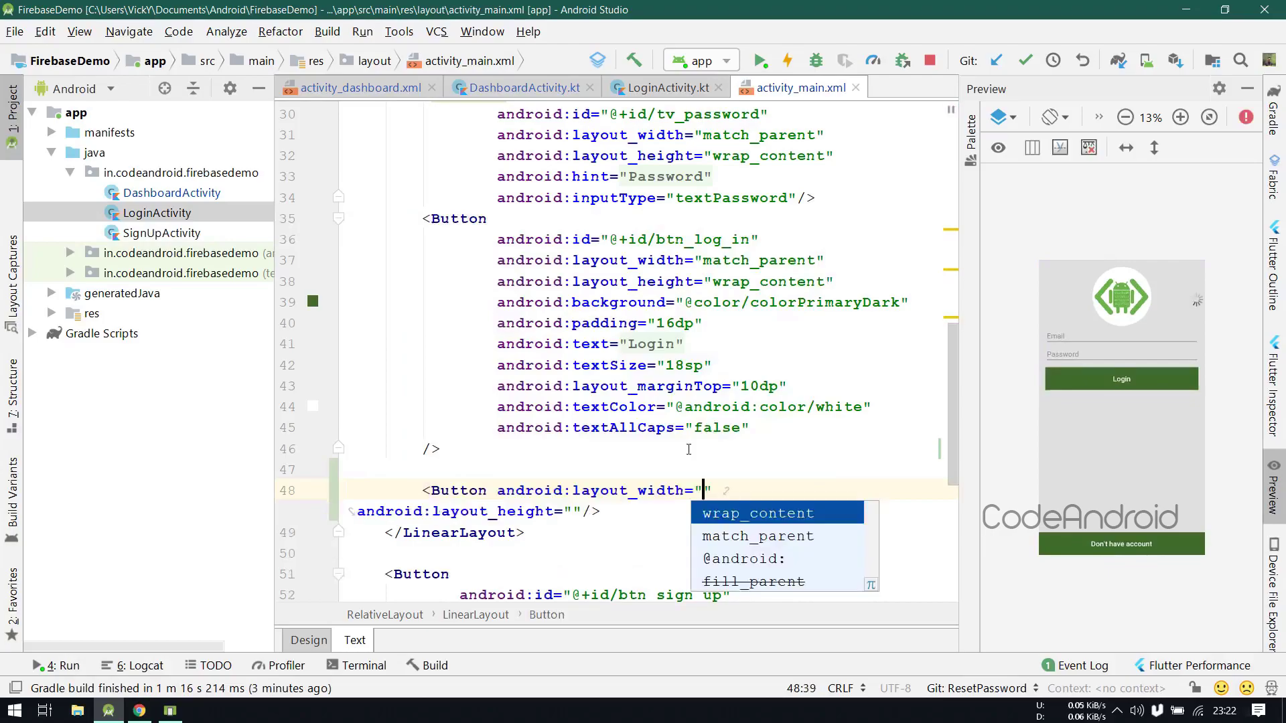
key(Return)
key(Return)
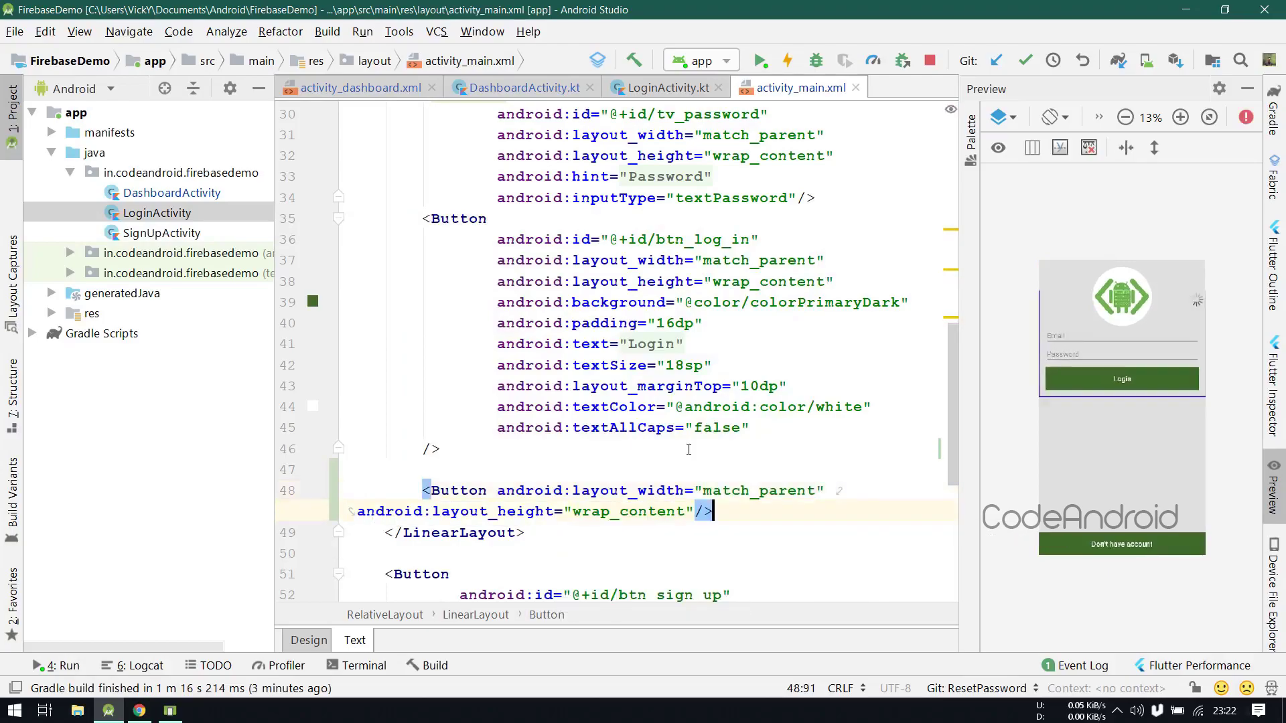
key(Return)
text(tex/>)
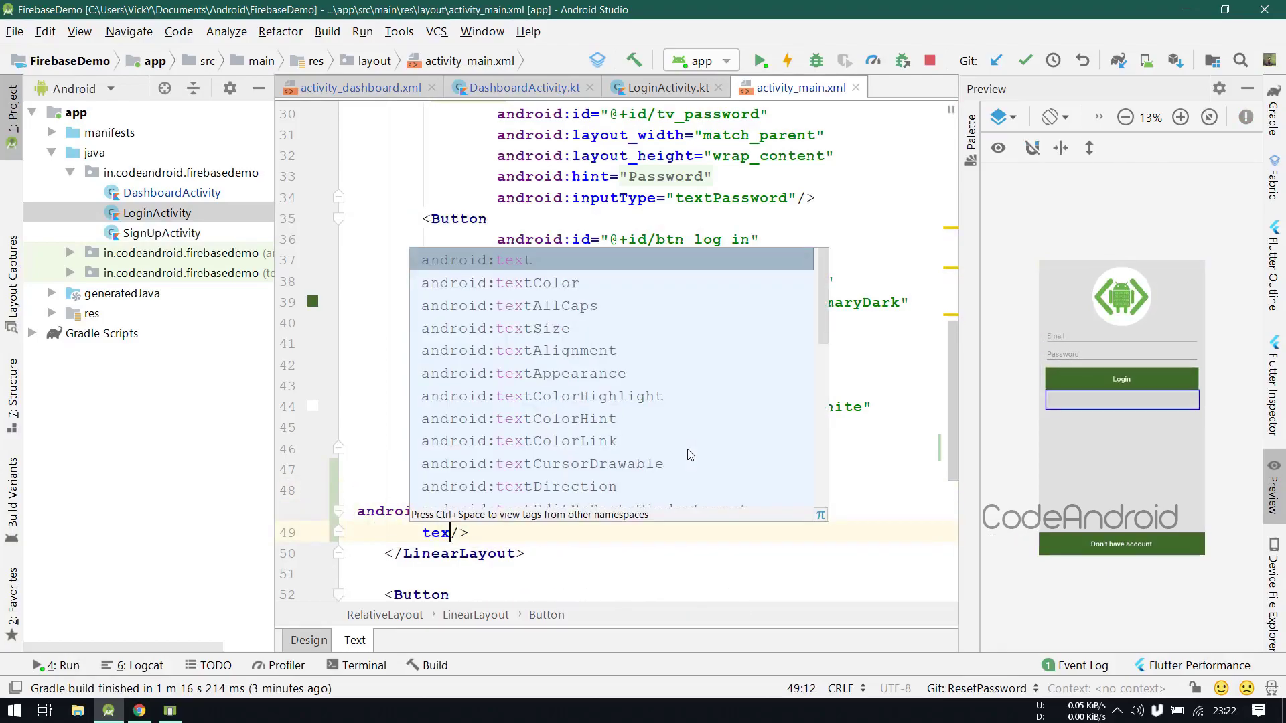
key(Return)
text(Forgo)
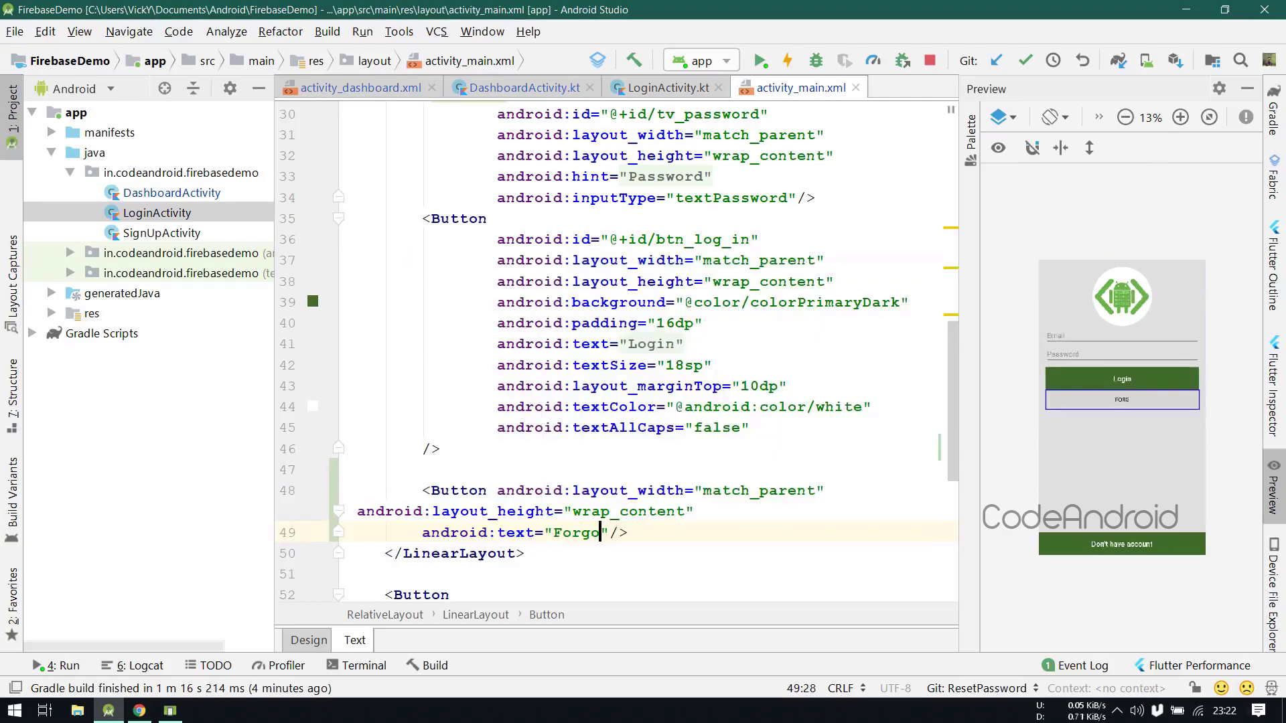
text(?)
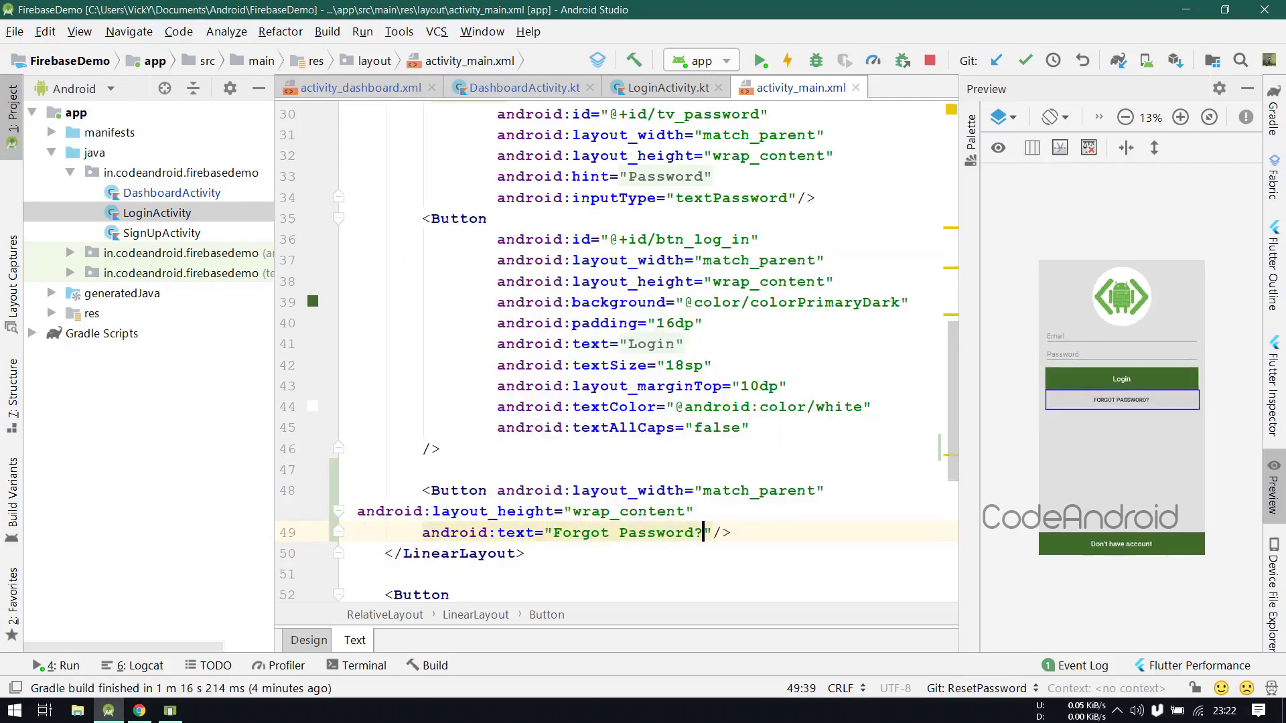
- Give the new button the text 'Forgot Password?' with textAllCaps false
key(End)
key(Return)
text(al)
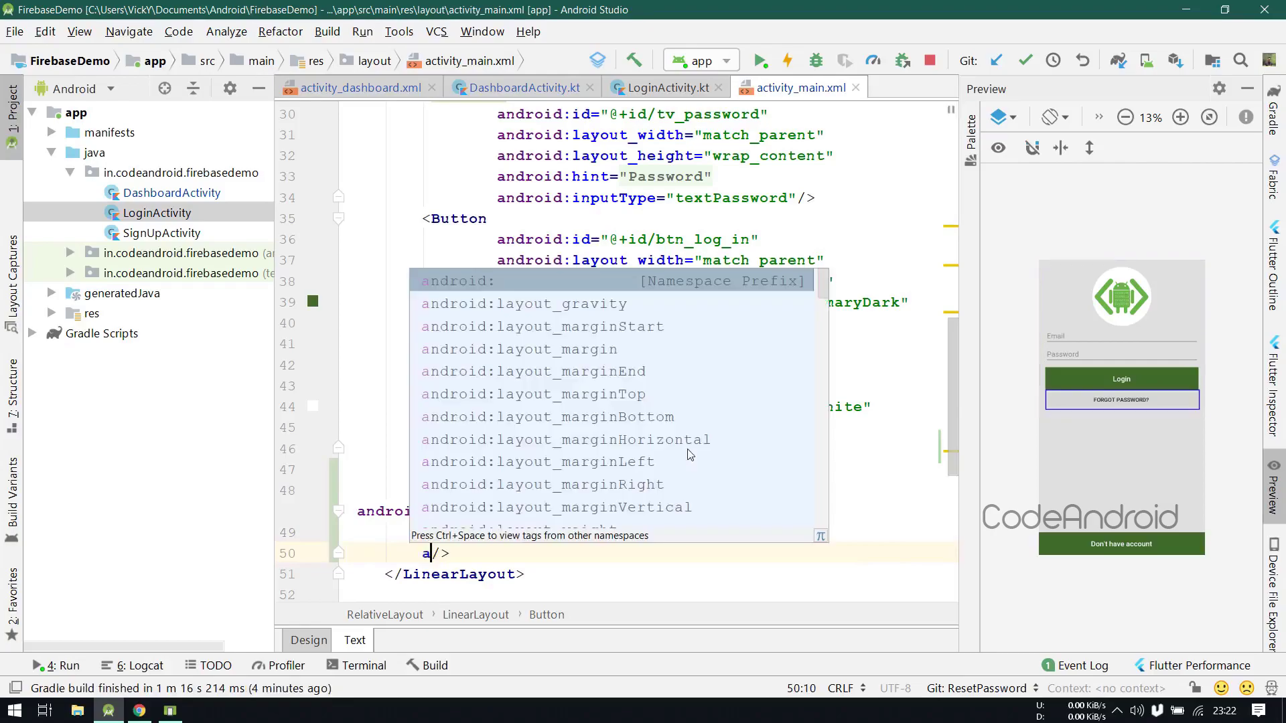
key(Down)
key(Return)
text(fal)
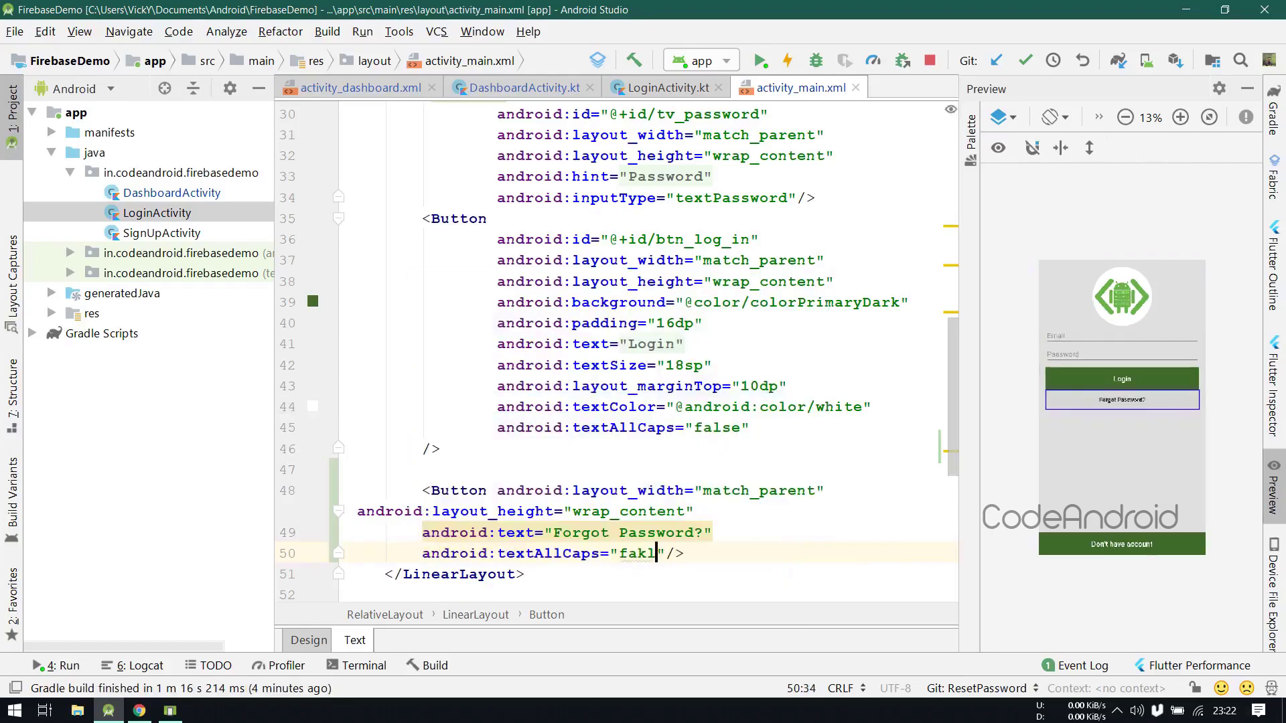
text(se)
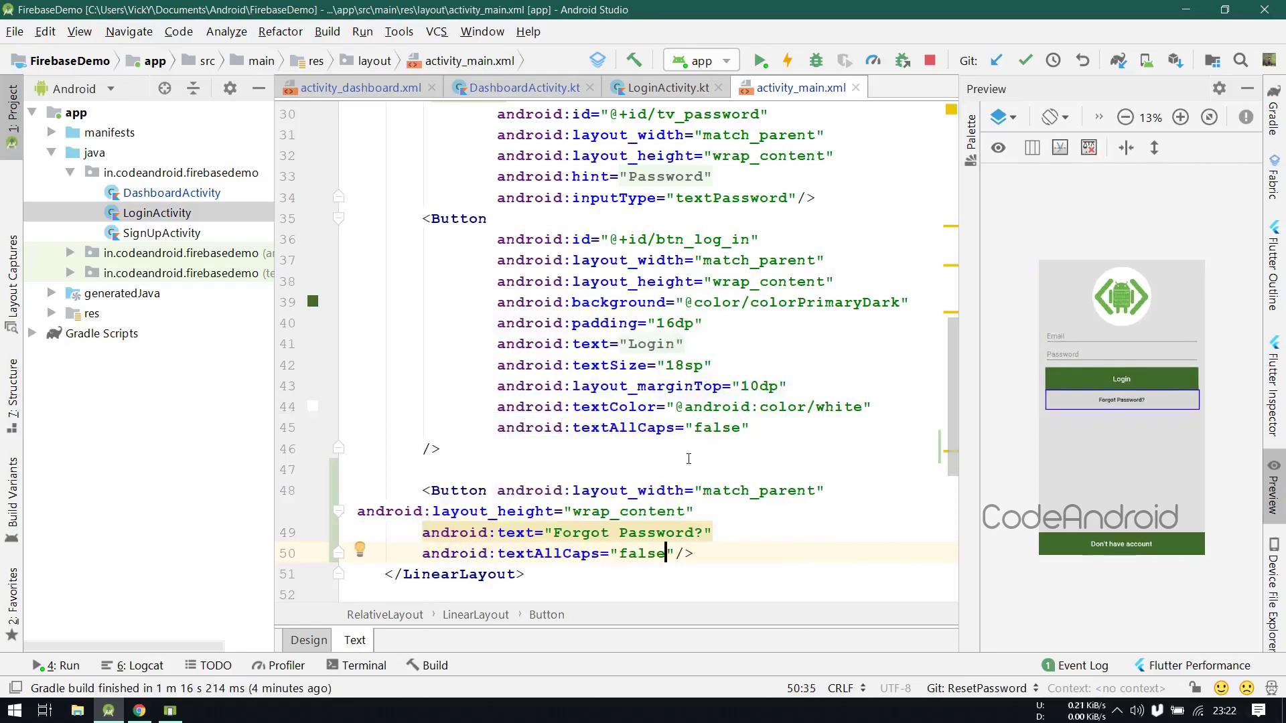
- Make the Forgot Password? button wrap_content wide, aligned to the end, and reformat
double_click(732, 491)
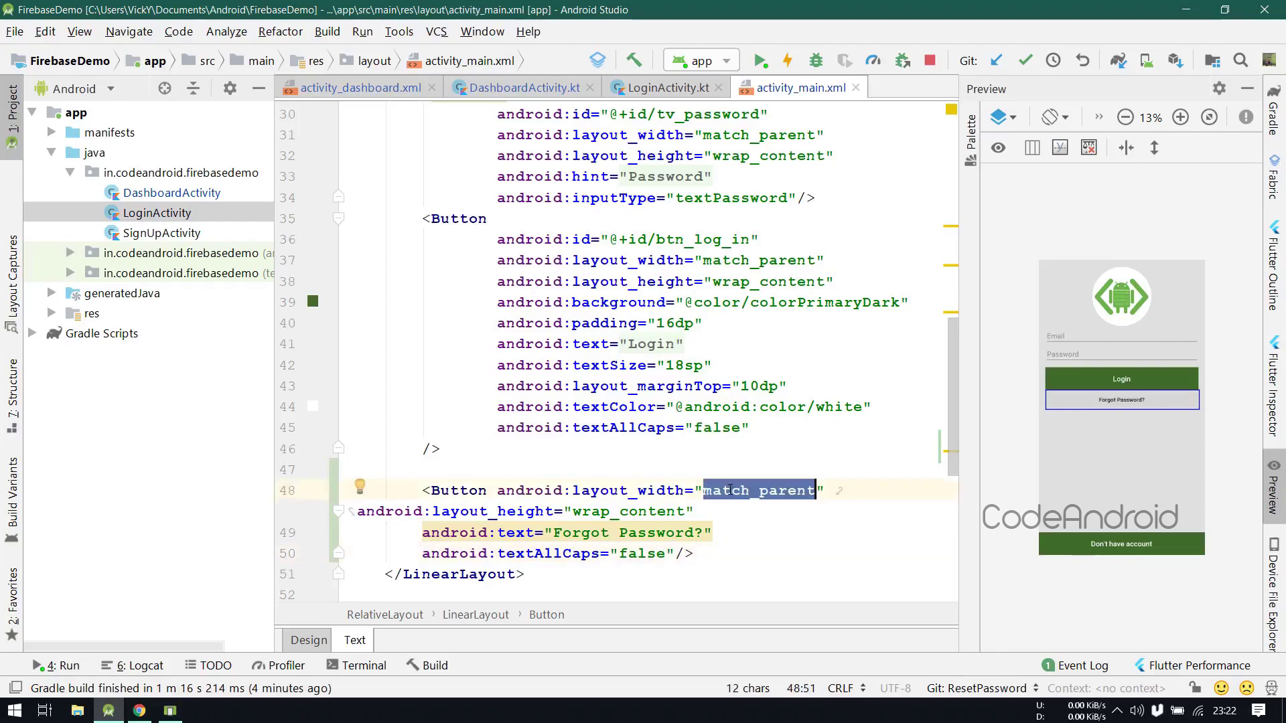
text(w)
key(Return)
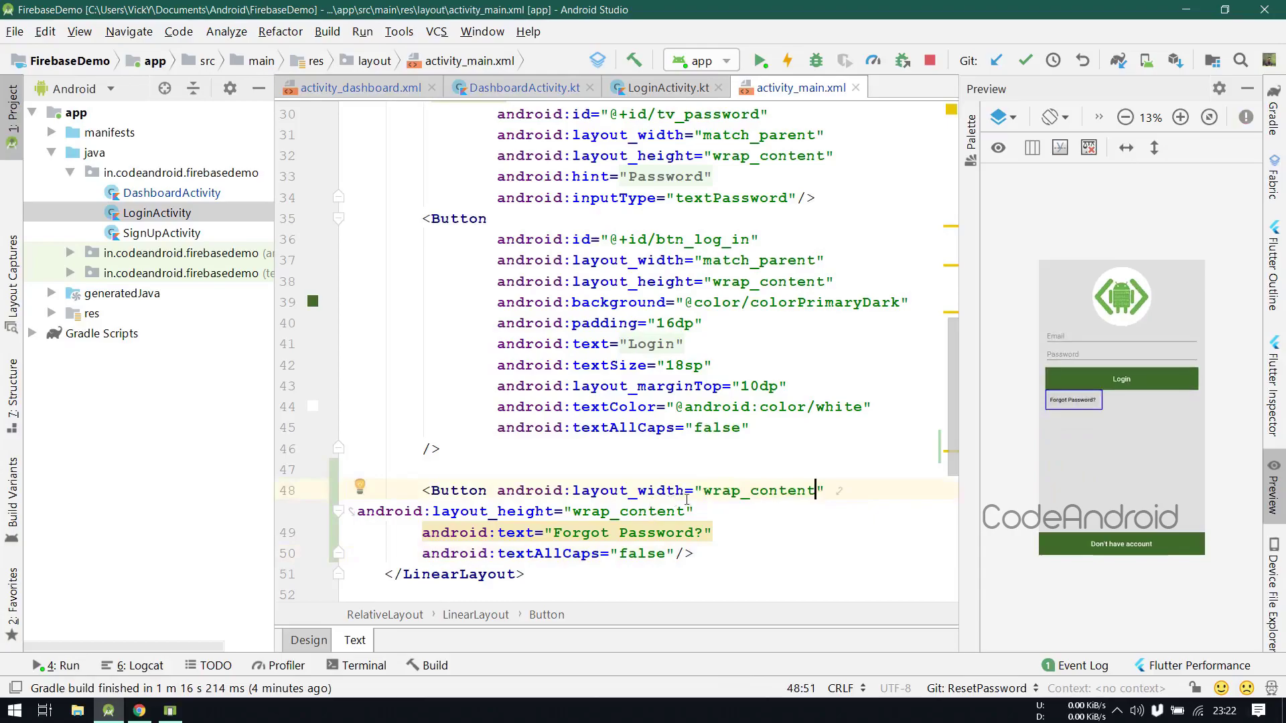
click(729, 532)
key(Return)
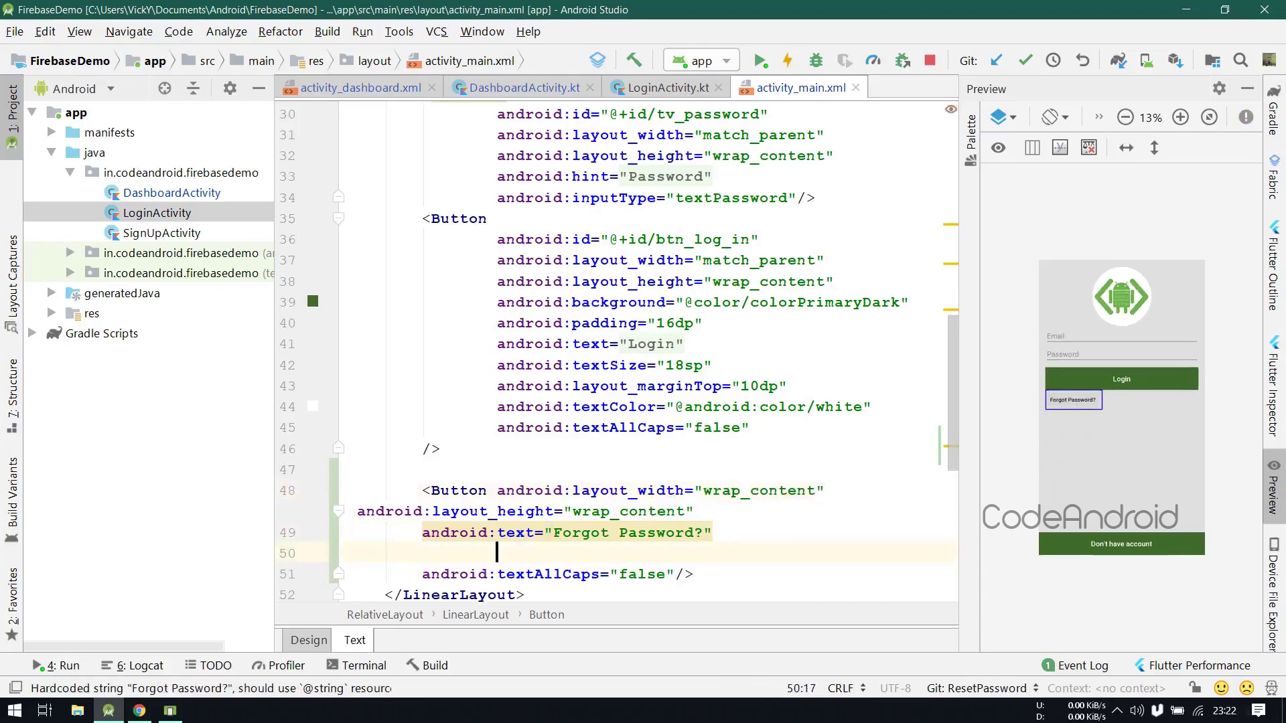
text(la)
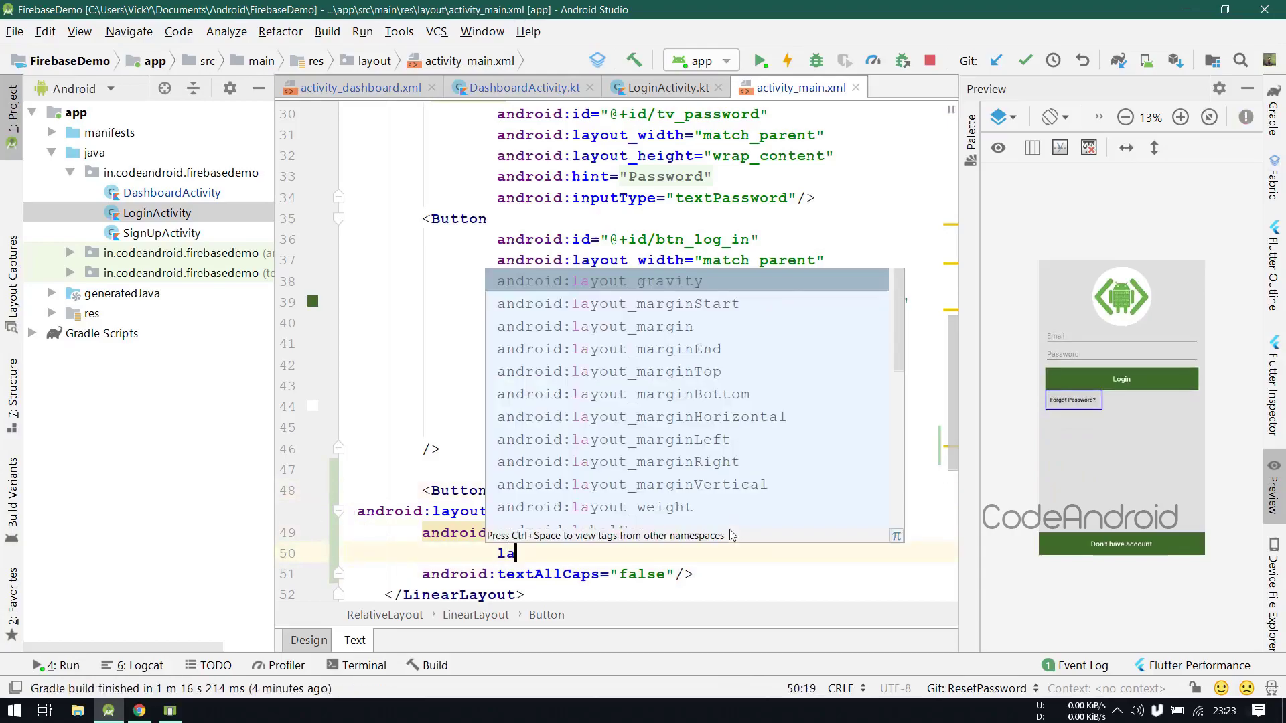
key(Return)
text(e)
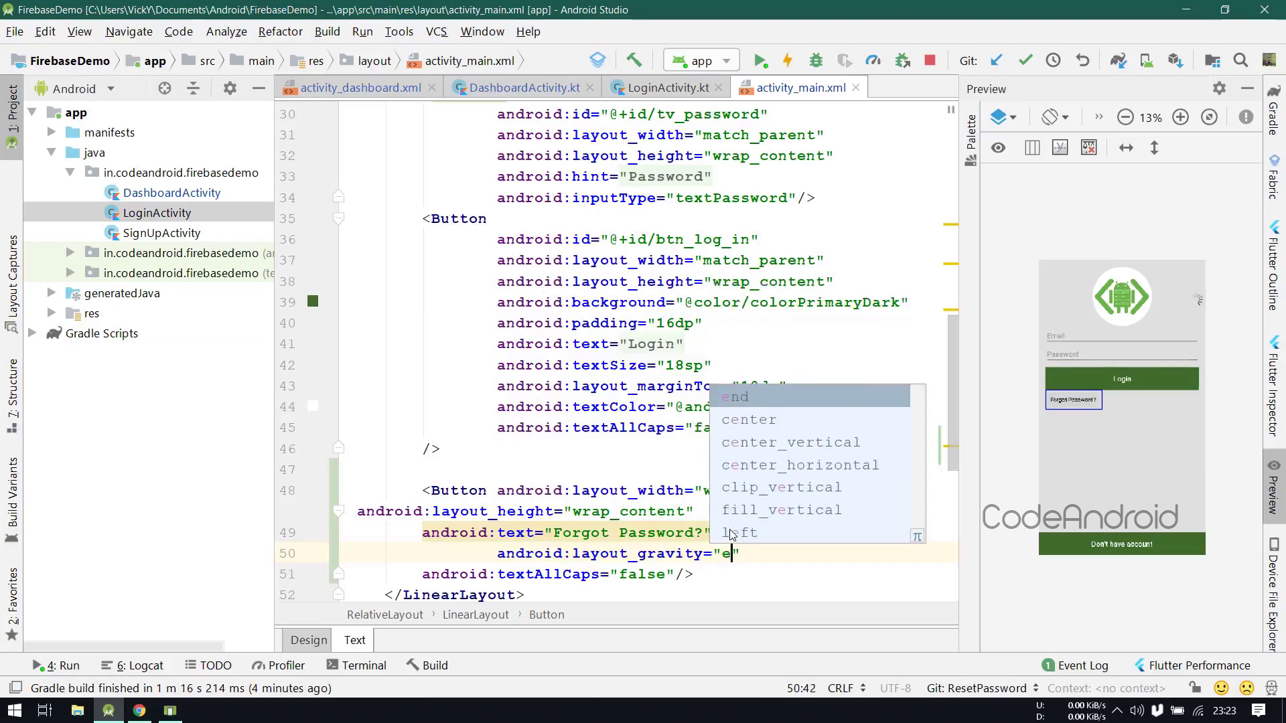
key(Return)
key(ctrl+alt+l)
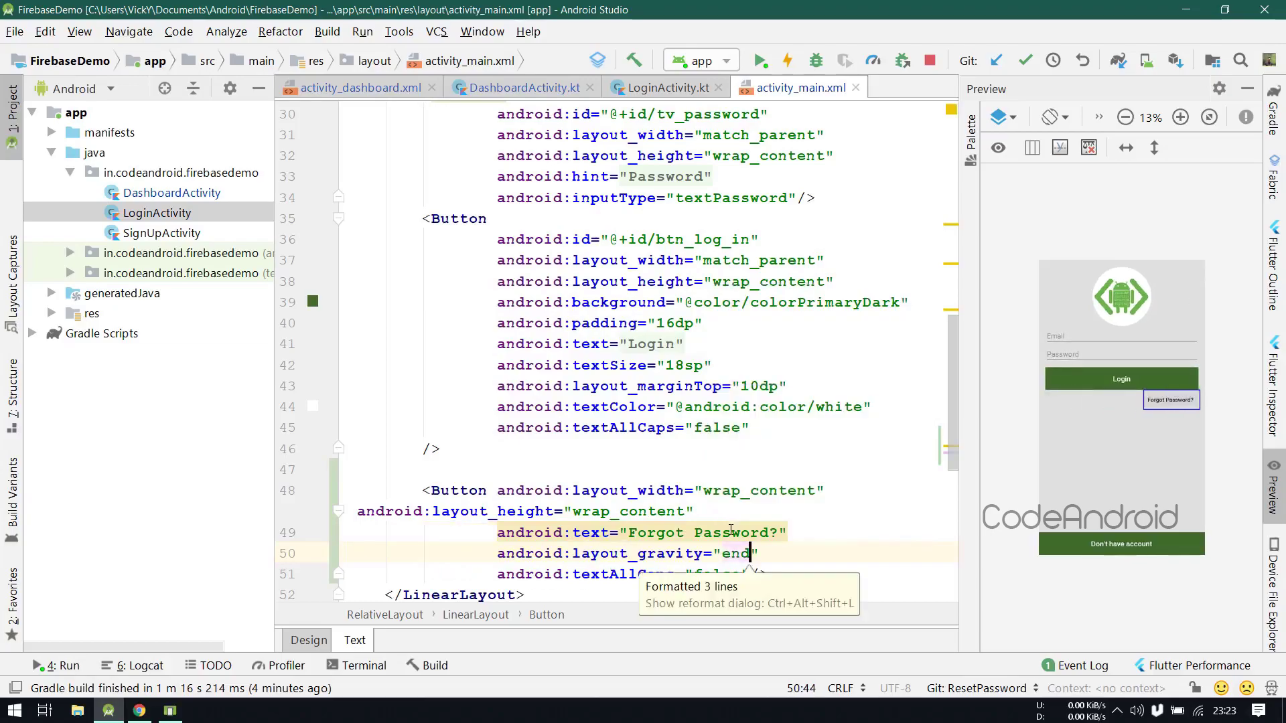
key(Up)
key(Up)
key(ctrl+alt+l)
- Give the button the id btn_forgot_password
key(Return)
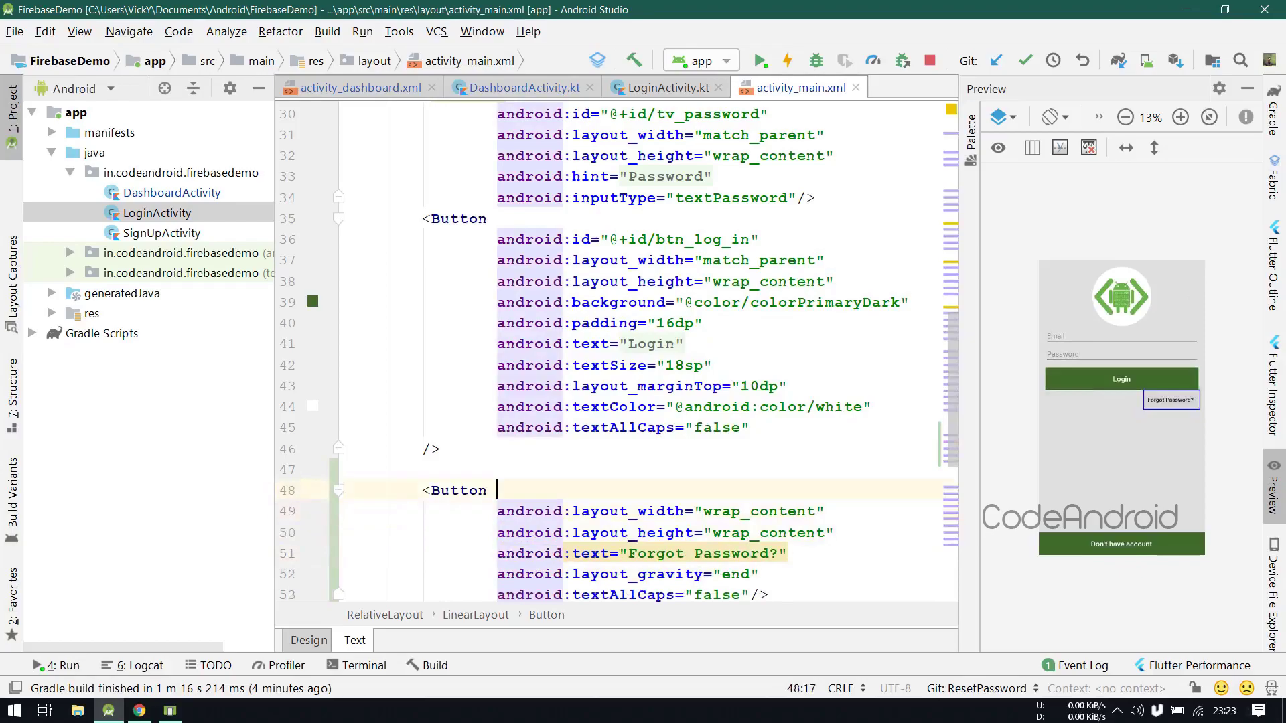
text(id)
key(Return)
text(btn)
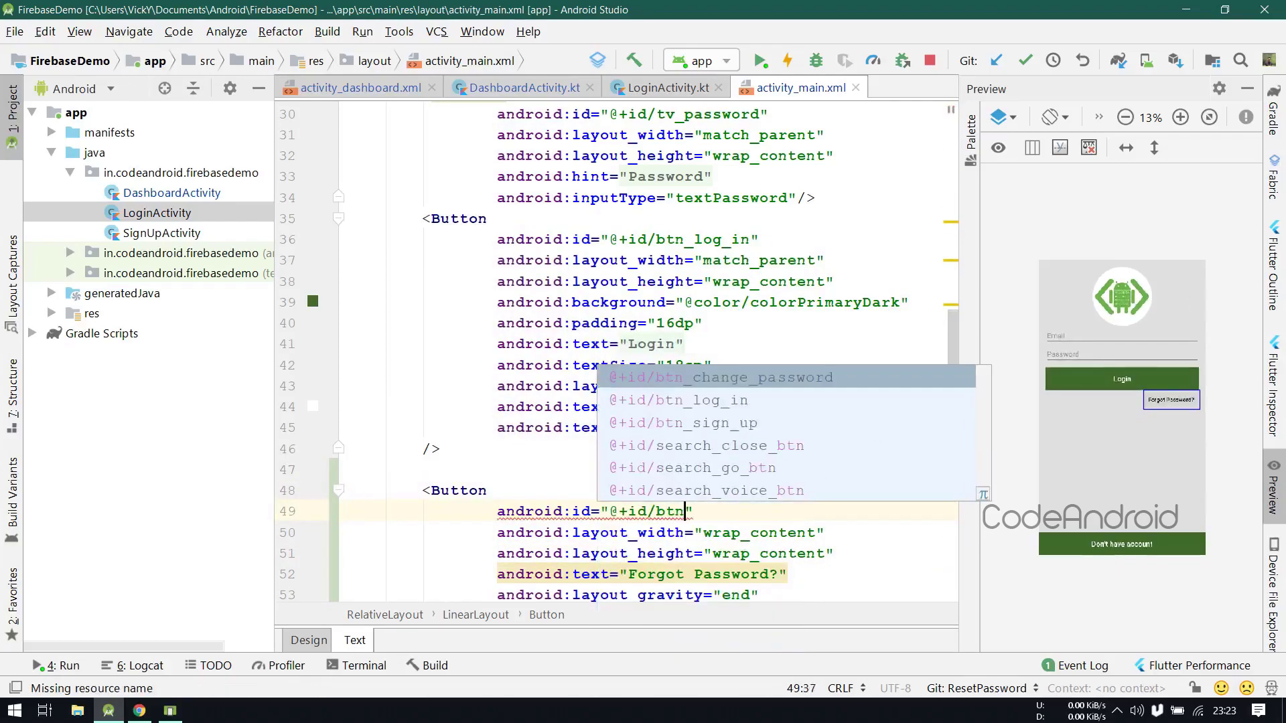
text(_forgot_passw)
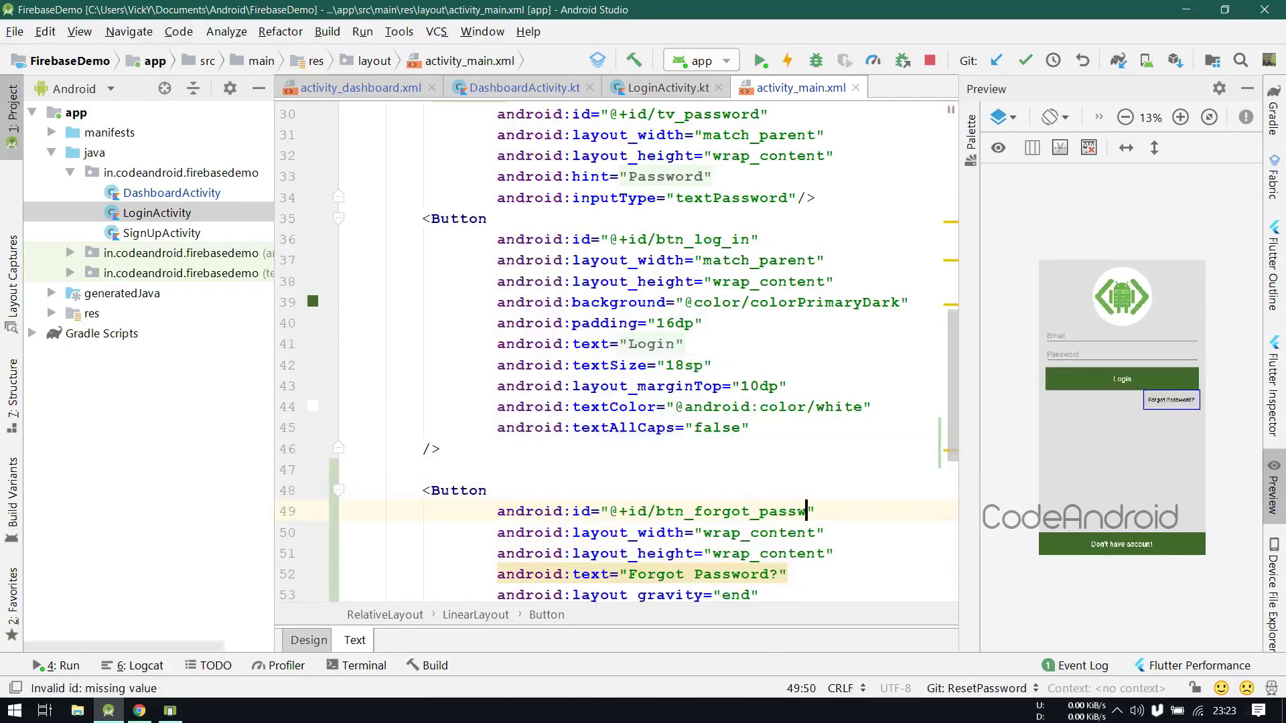
text(ord)
key(ctrl+shift+Left)
key(ctrl+c)
key(Down)
key(Down)
key(End)
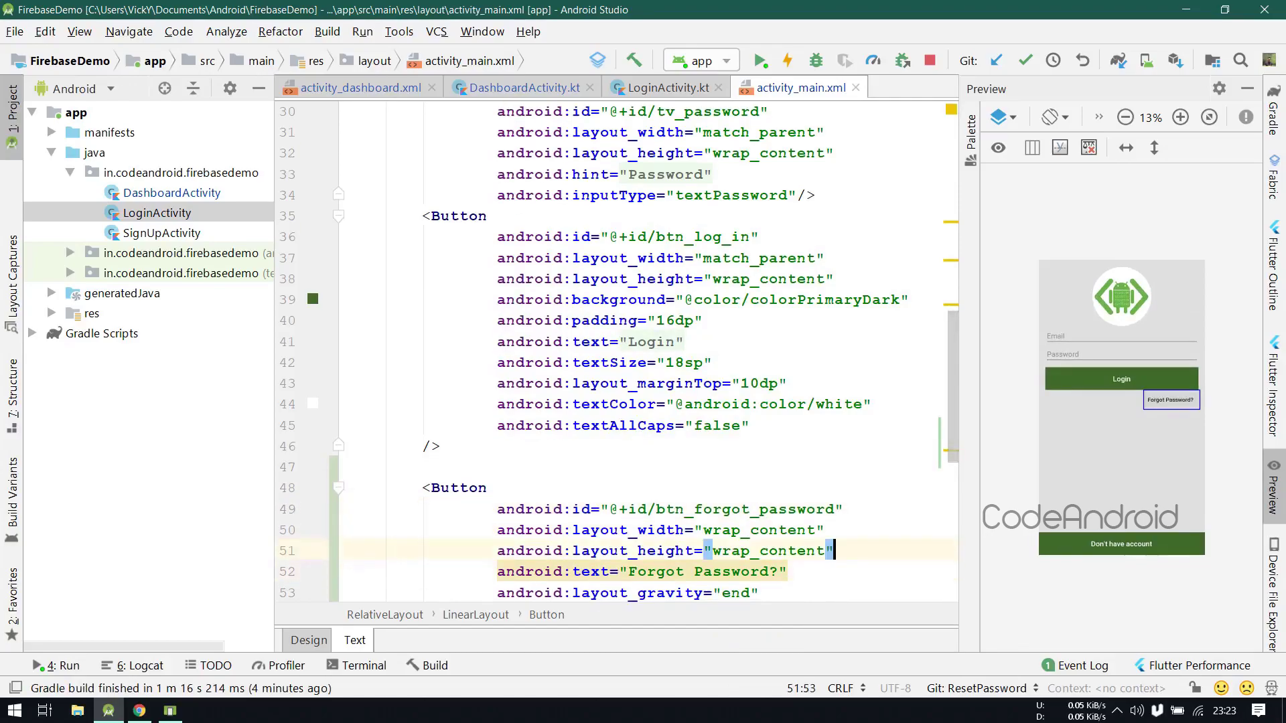
- Add a 16dp layout_marginTop, reformat, and select the btn_forgot_password id
key(Return)
text(margintop)
key(Return)
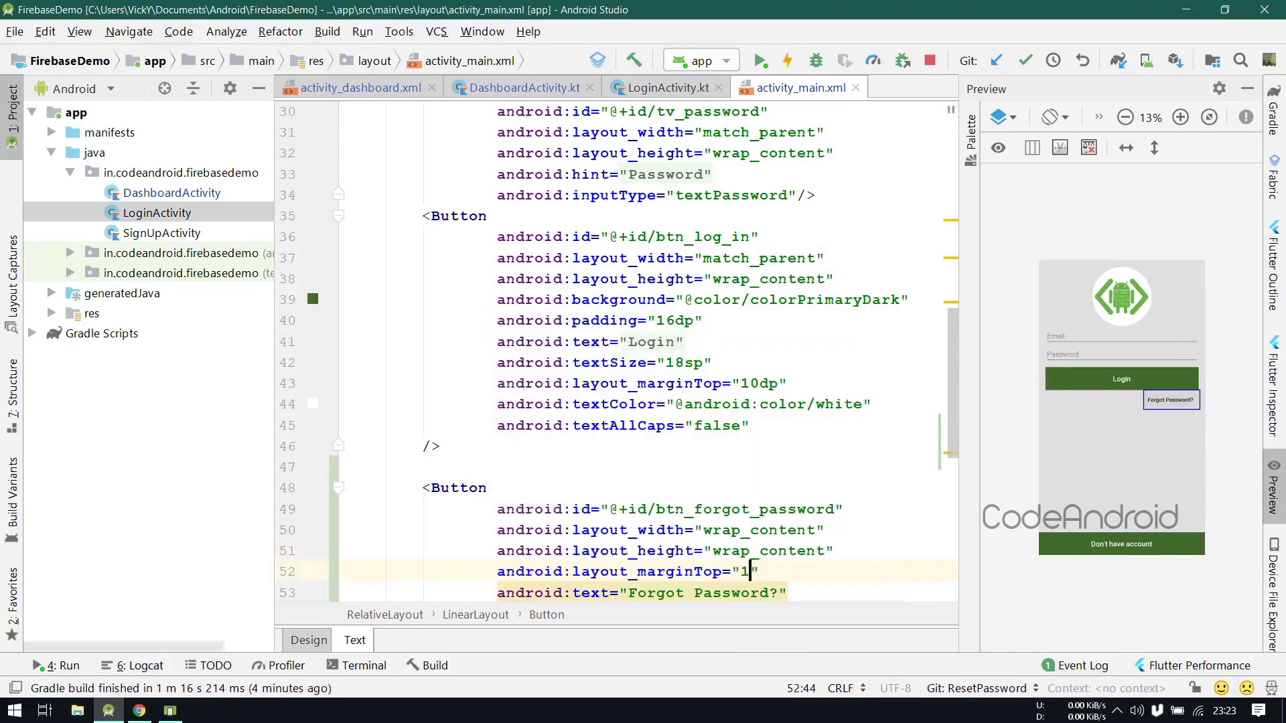
text(16dp)
key(ctrl+alt+l)
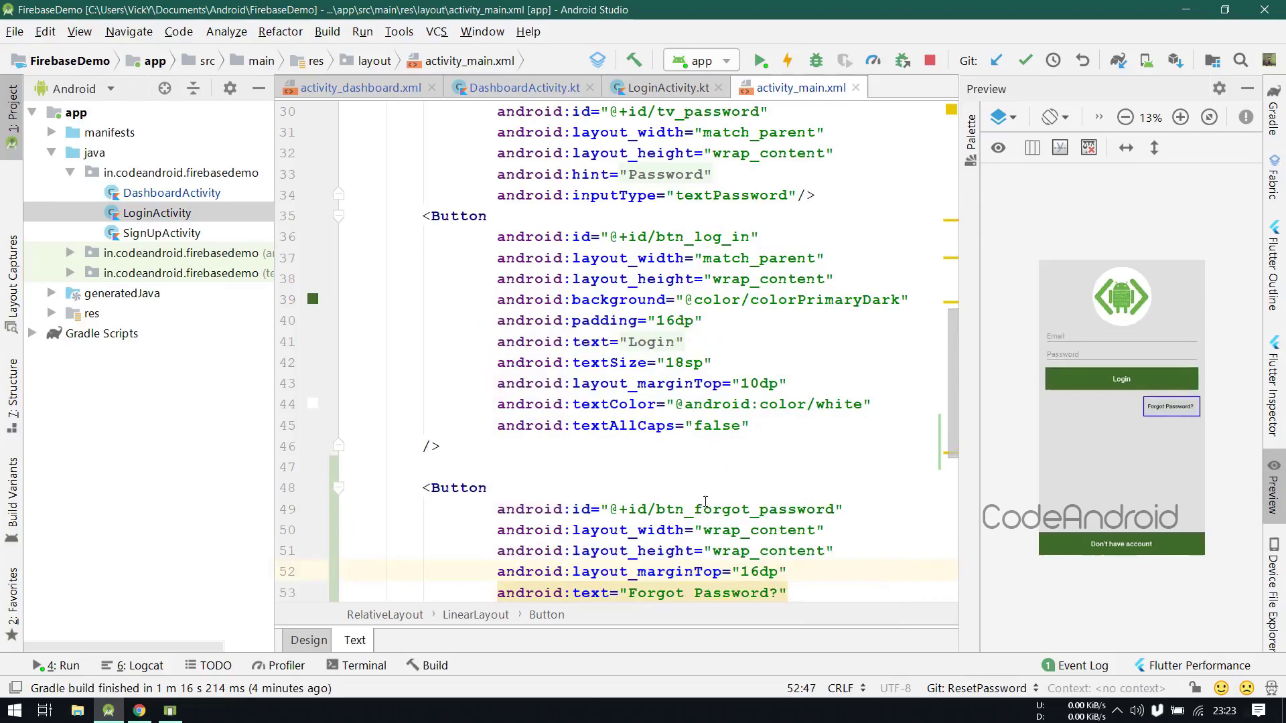
double_click(712, 508)
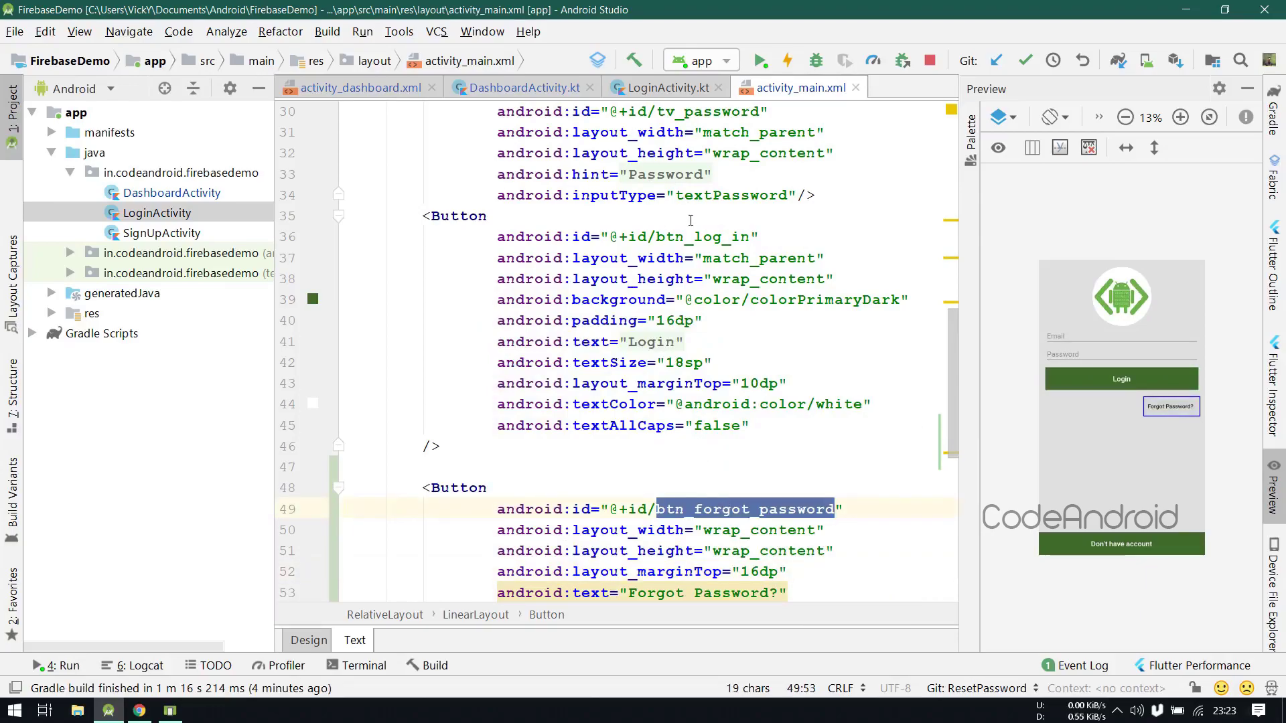
- In LoginActivity.kt onCreate, add btn_forgot_password.setOnClickListener below the login listener
click(651, 88)
scroll(643, 351, down, 3)
click(422, 364)
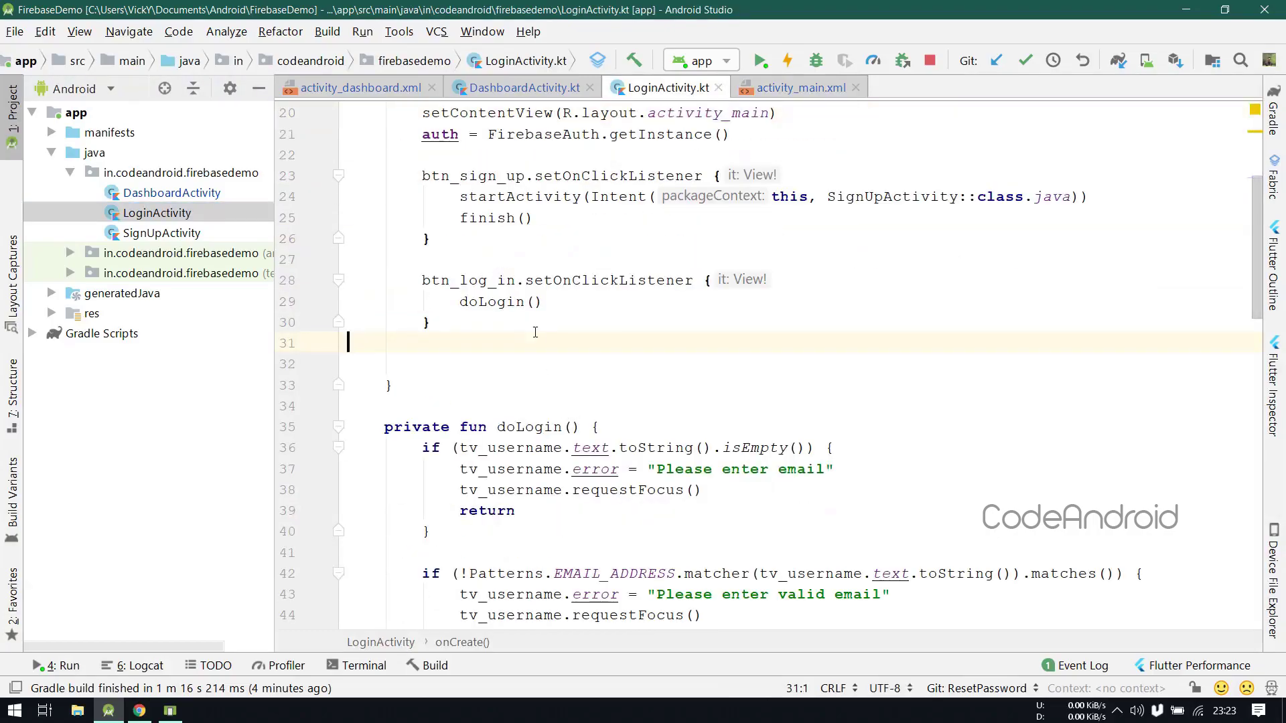
text(.setO)
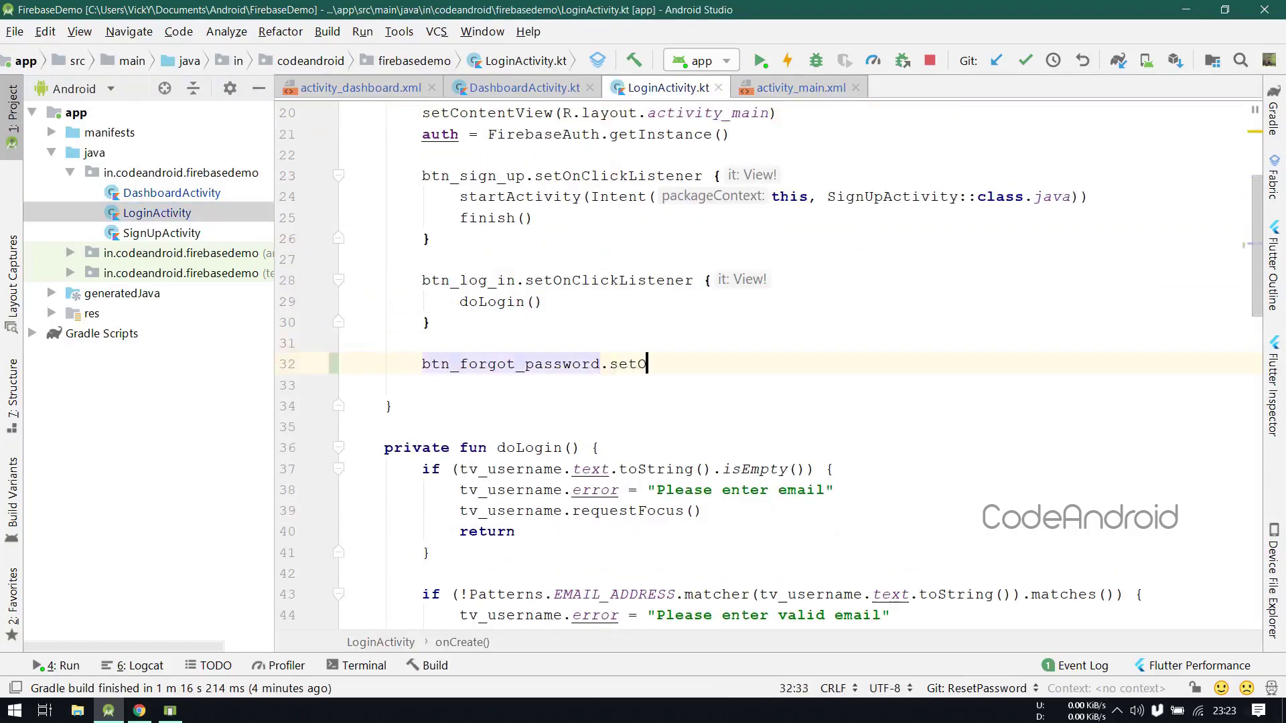
text(n)
key(Return)
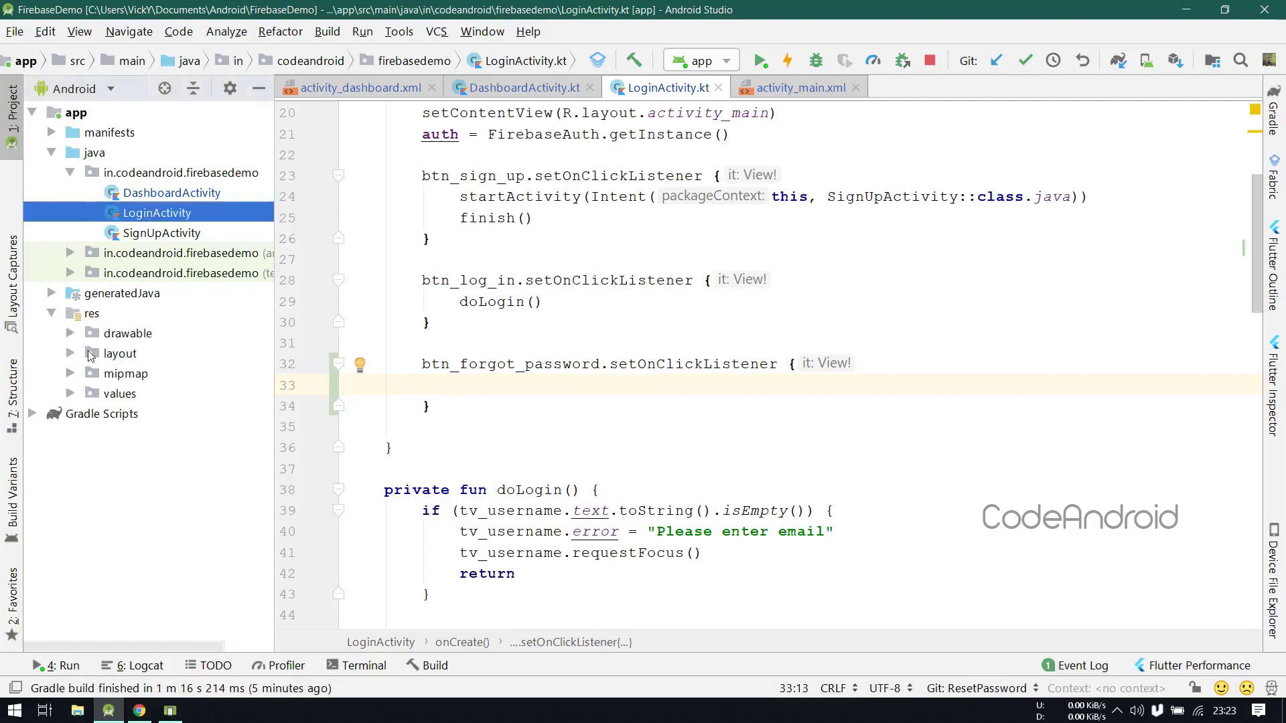
- Start a new res/layout resource file dialog_forgot_password, replacing the root element with EditText
click(53, 312)
right_click(121, 353)
click(478, 65)
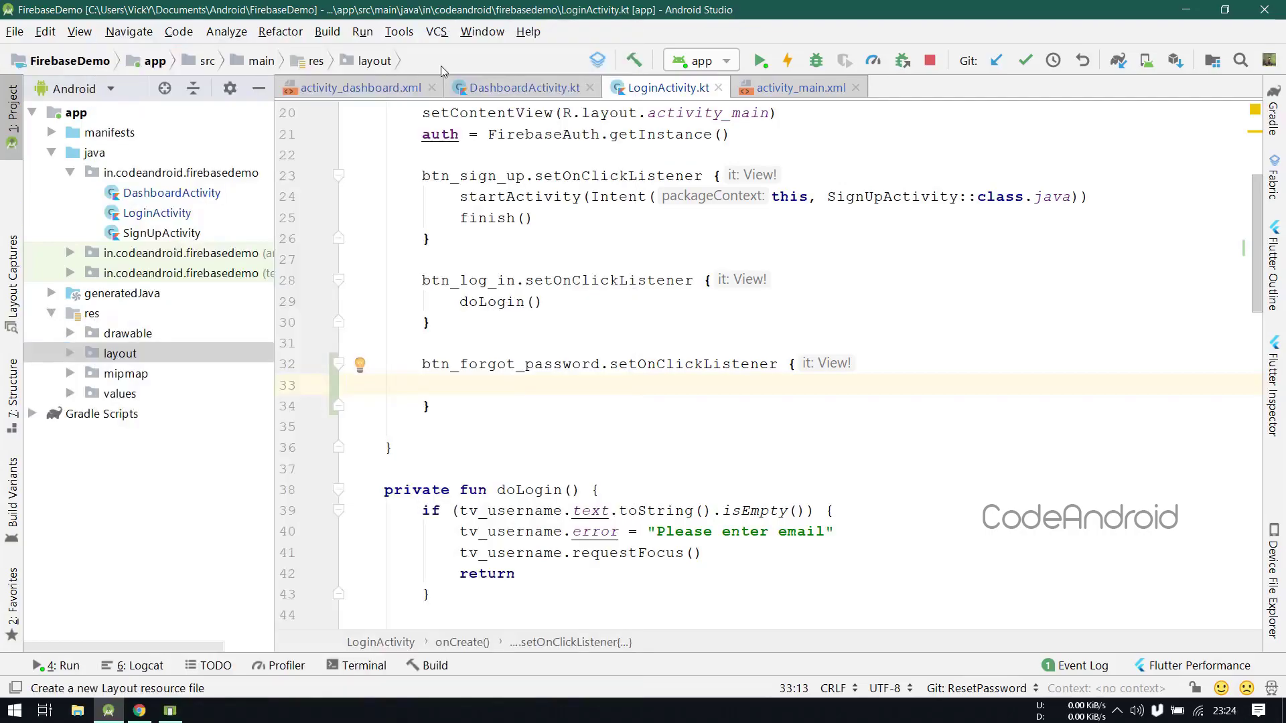
text(dialog_for)
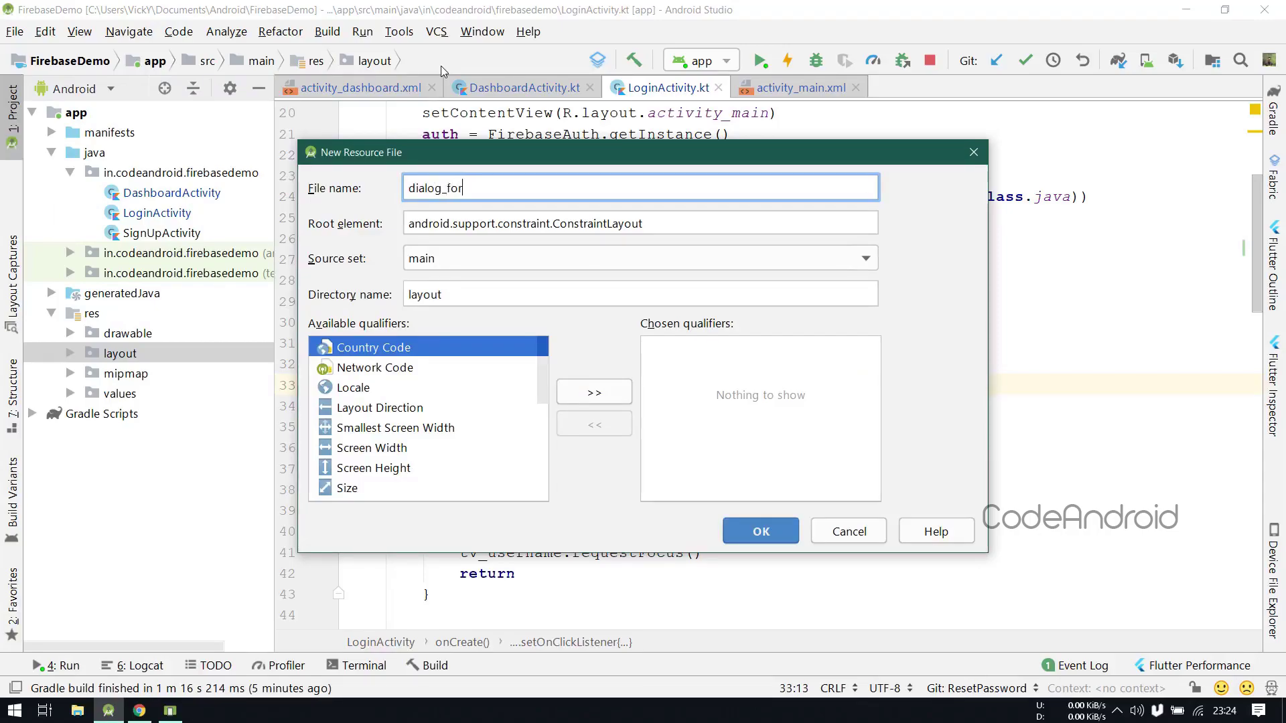
text(got_password)
key(Tab)
key(ctrl+shift+Left)
key(ctrl+shift+Left)
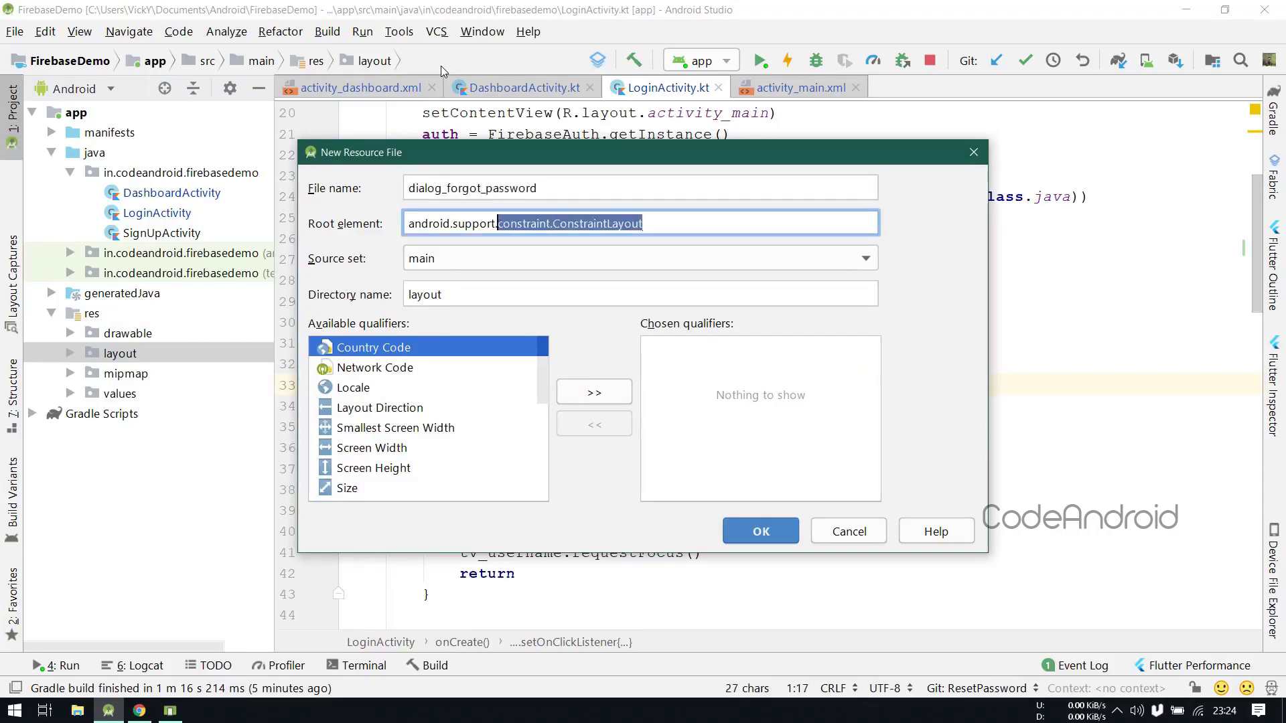
key(ctrl+shift+Left)
key(ctrl+shift+Left)
key(ctrl+shift+Left)
text(Ed)
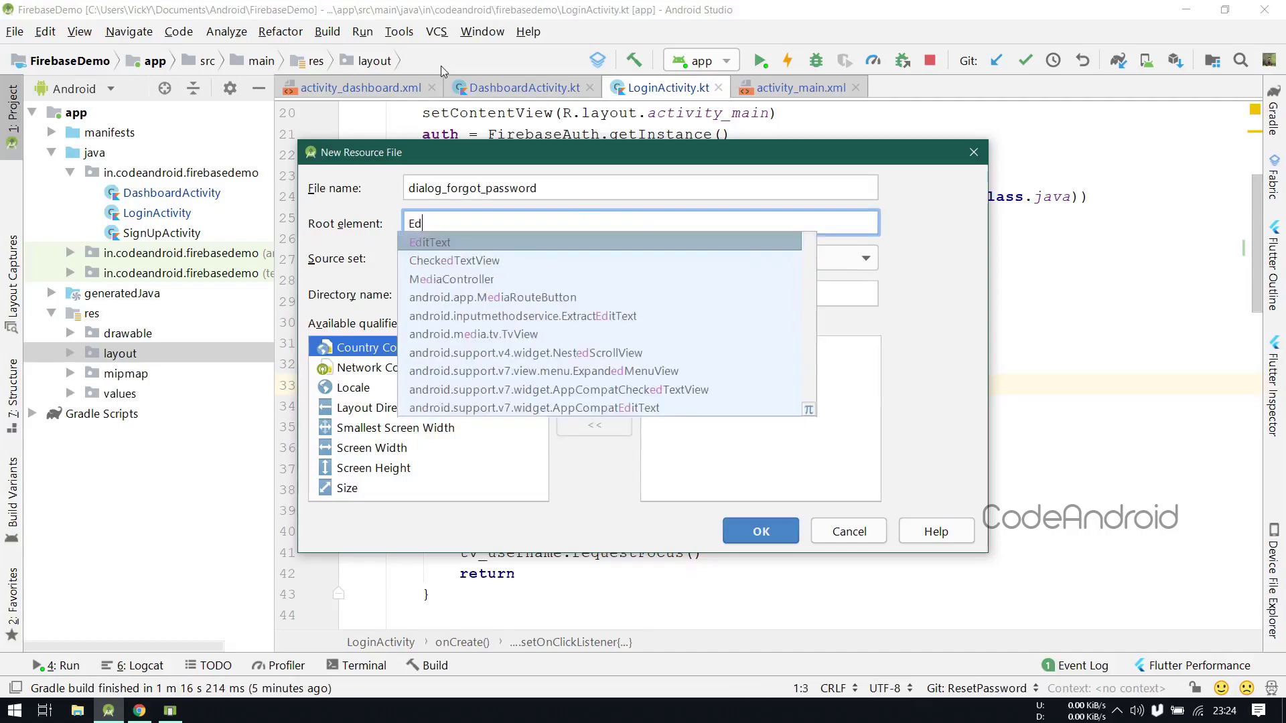
text(itText)
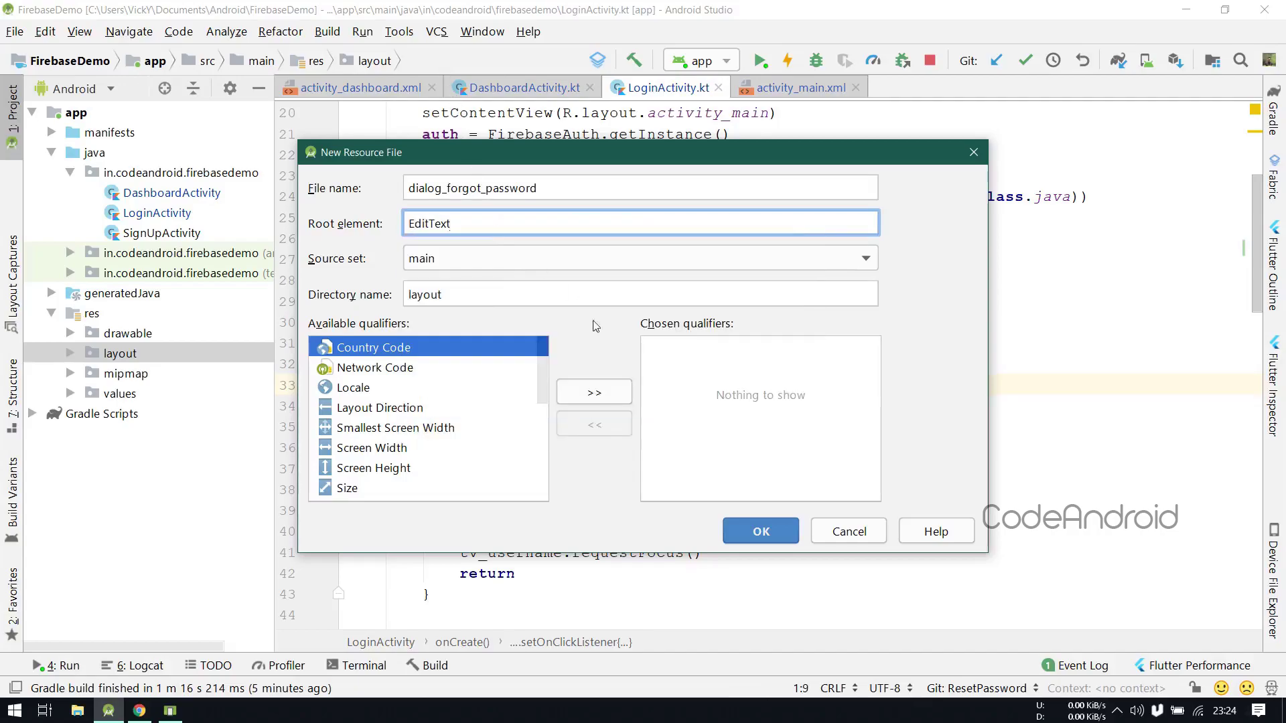
- Create the file, make the EditText self-closing, and set its height to wrap_content
click(777, 522)
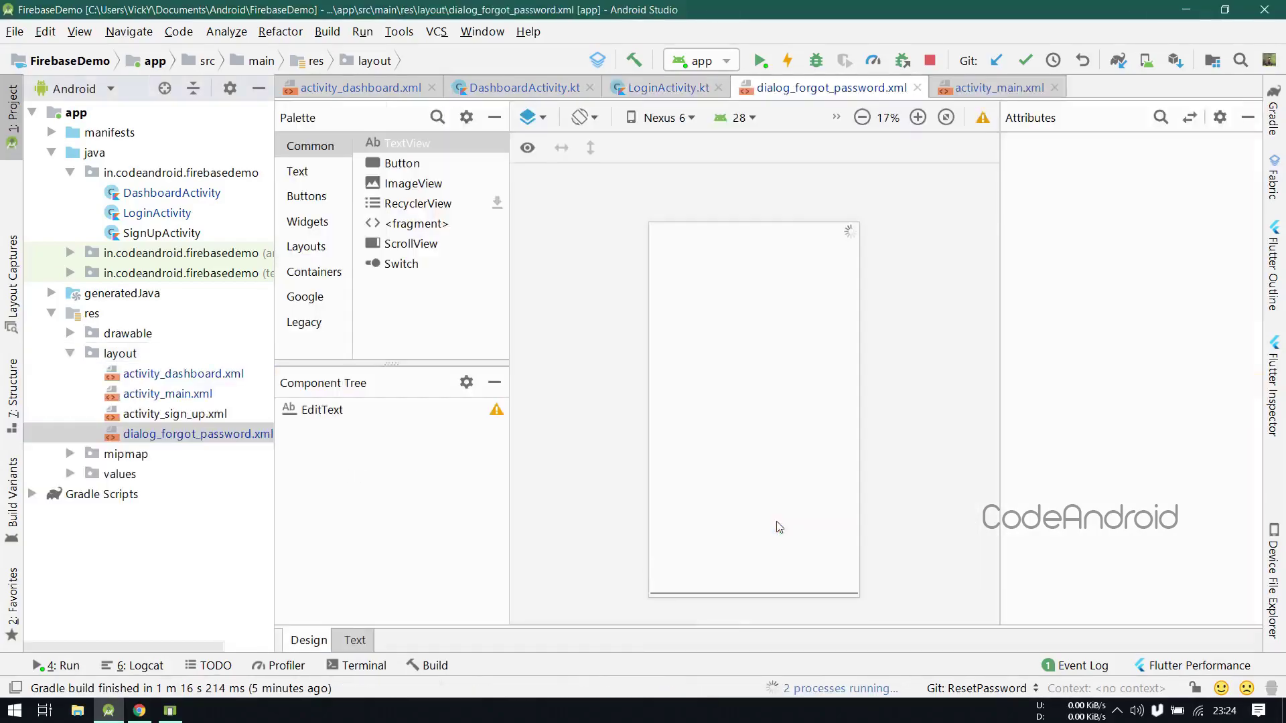
click(355, 640)
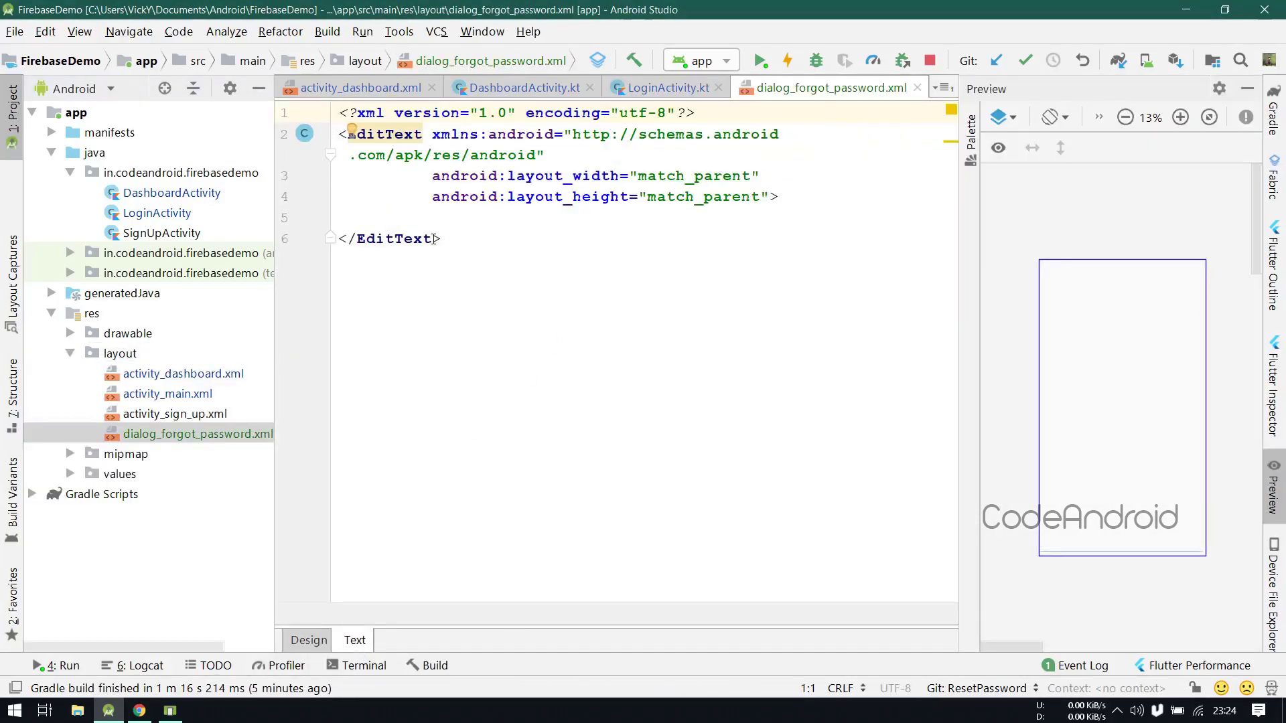
drag(440, 238, 775, 198)
text(/)
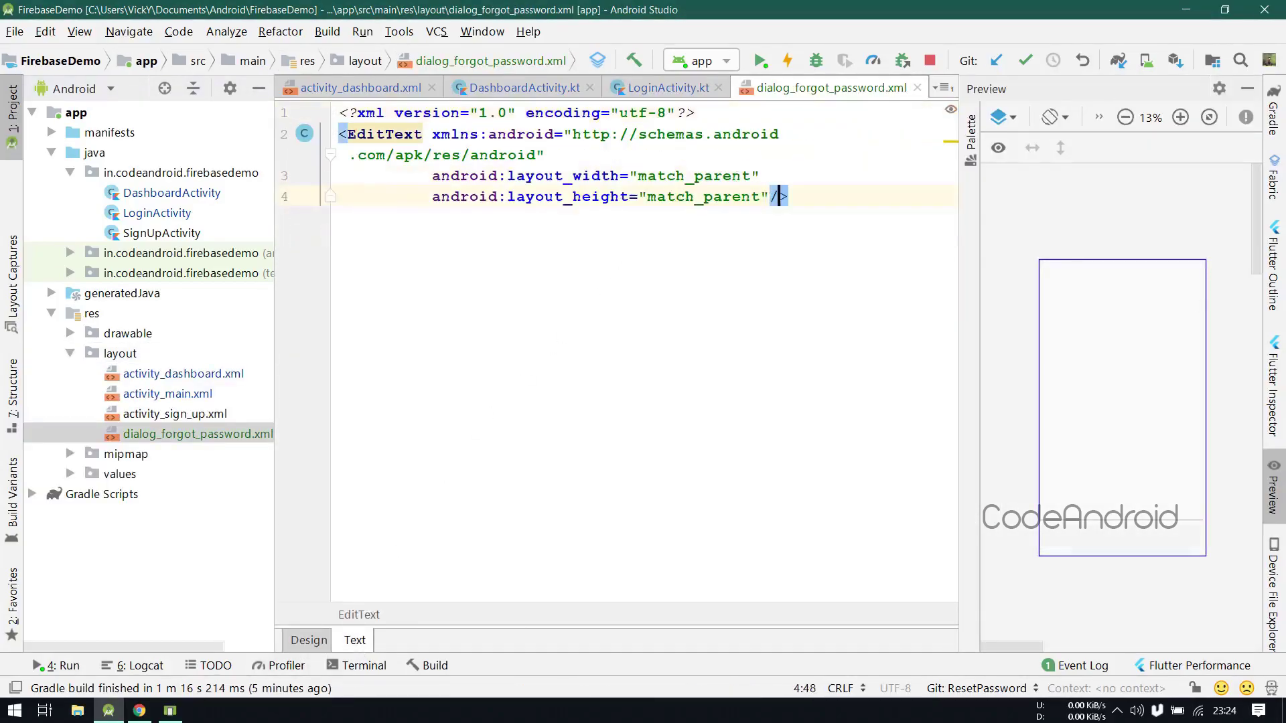
double_click(703, 196)
text(wr)
key(Return)
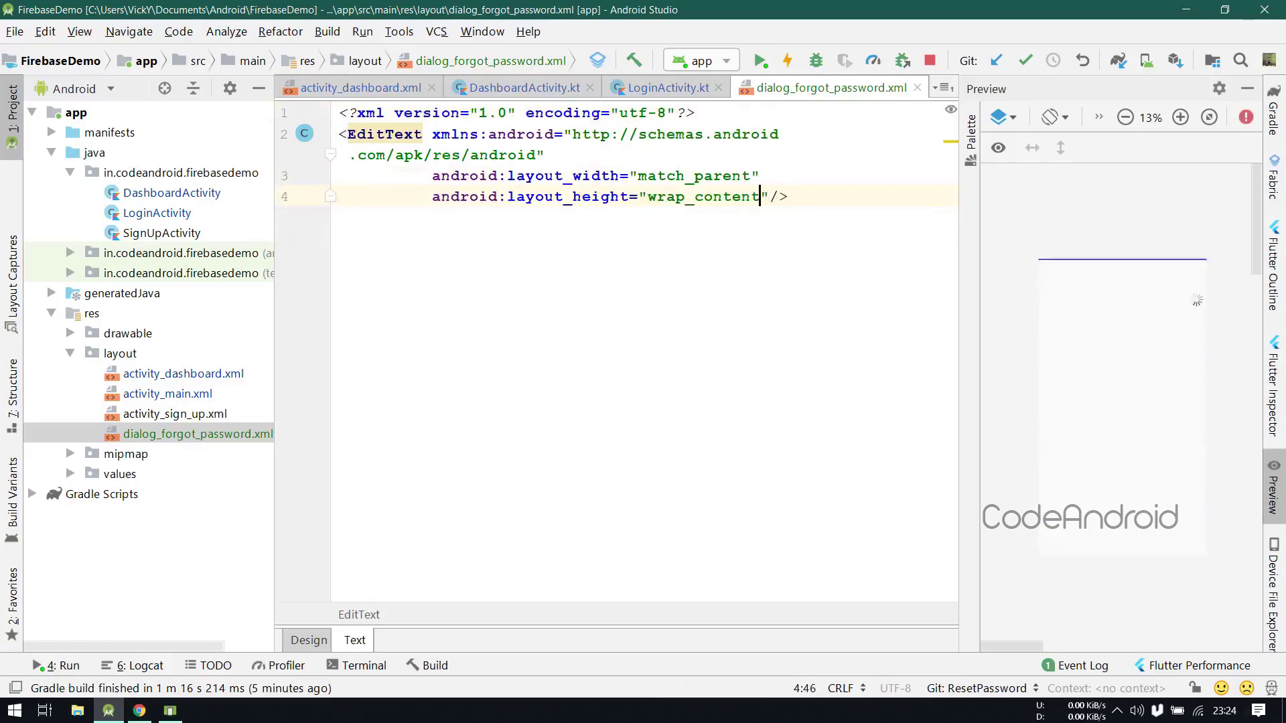
- Give the EditText the id et_username
click(702, 151)
key(Return)
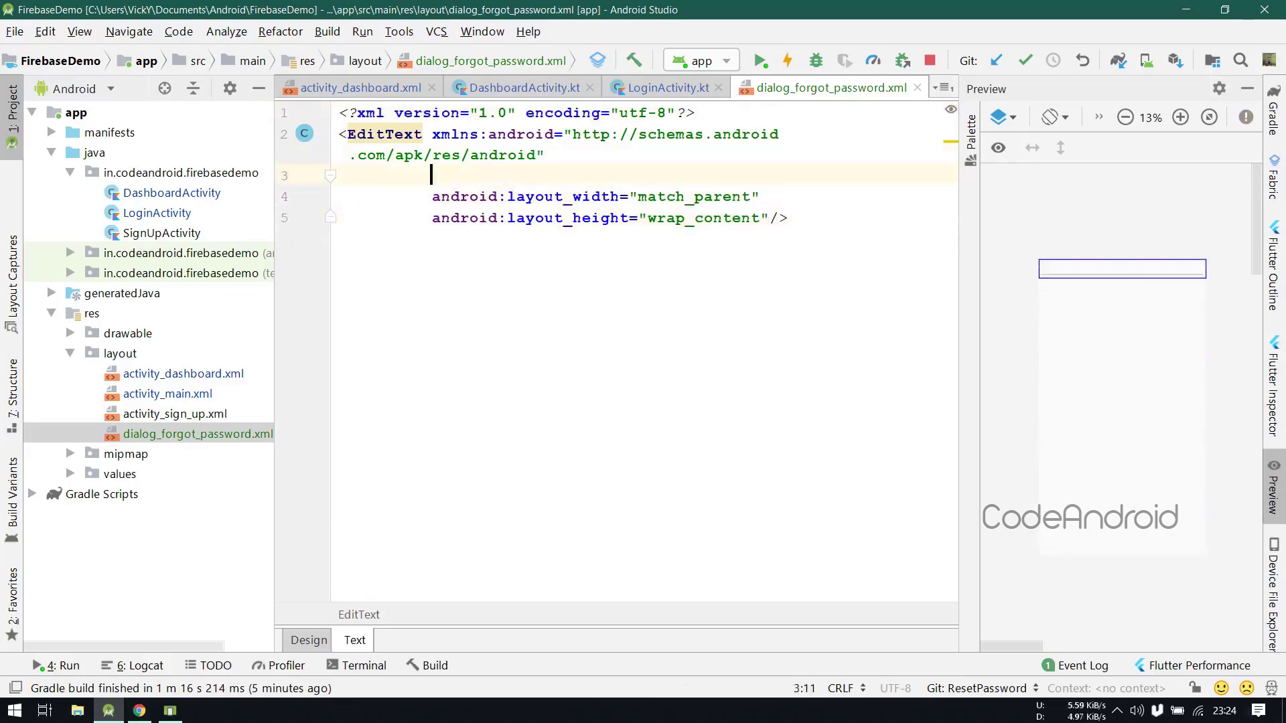
text(id)
key(Return)
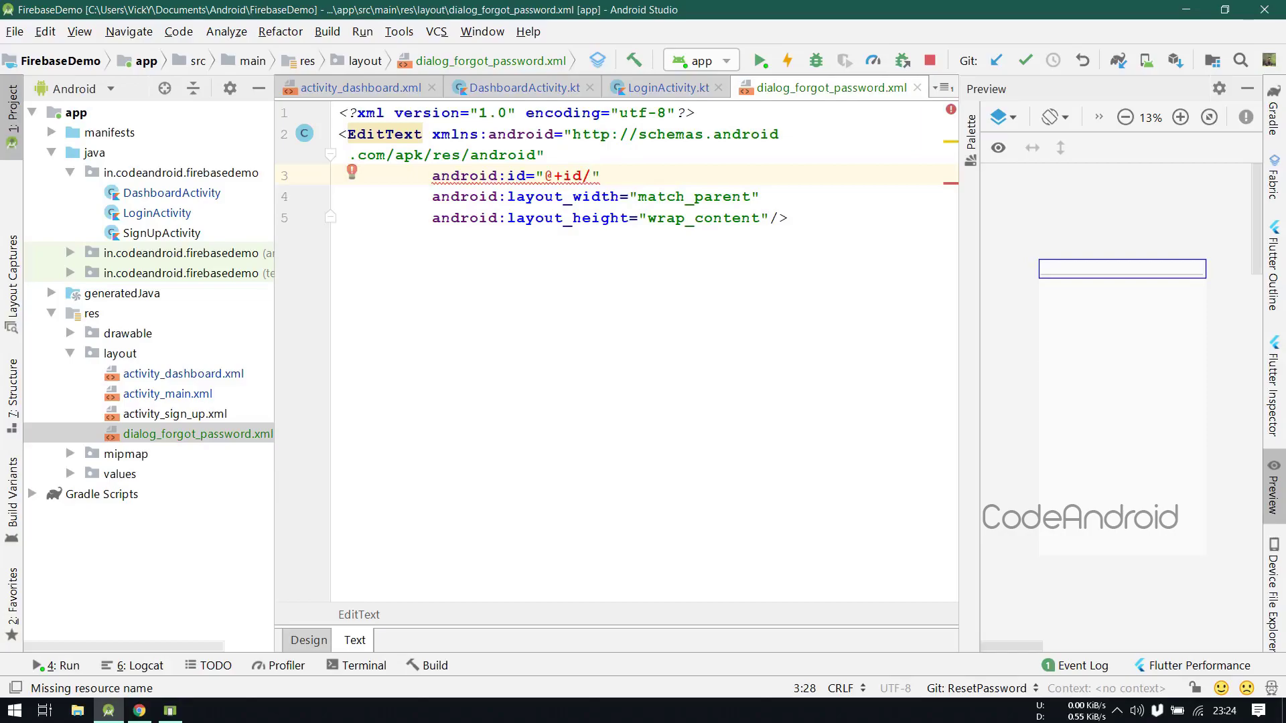
text(t_)
text(usernam)
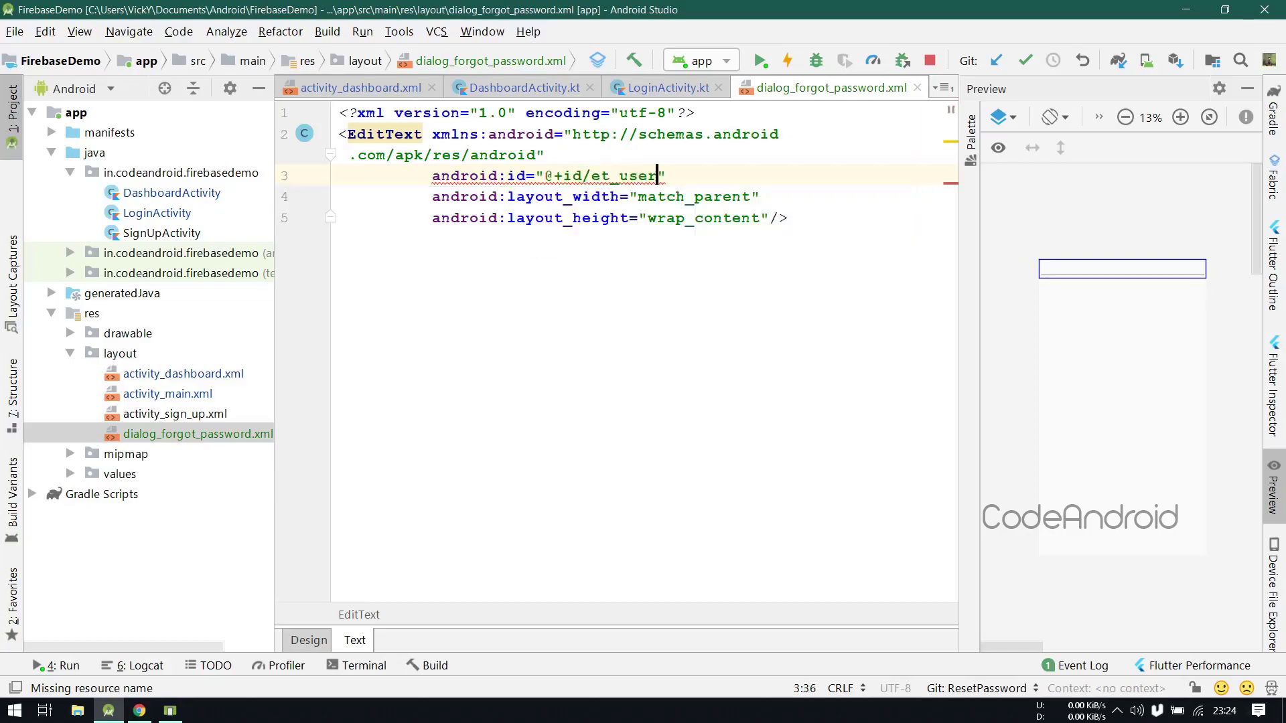
text(e)
key(shift+Return)
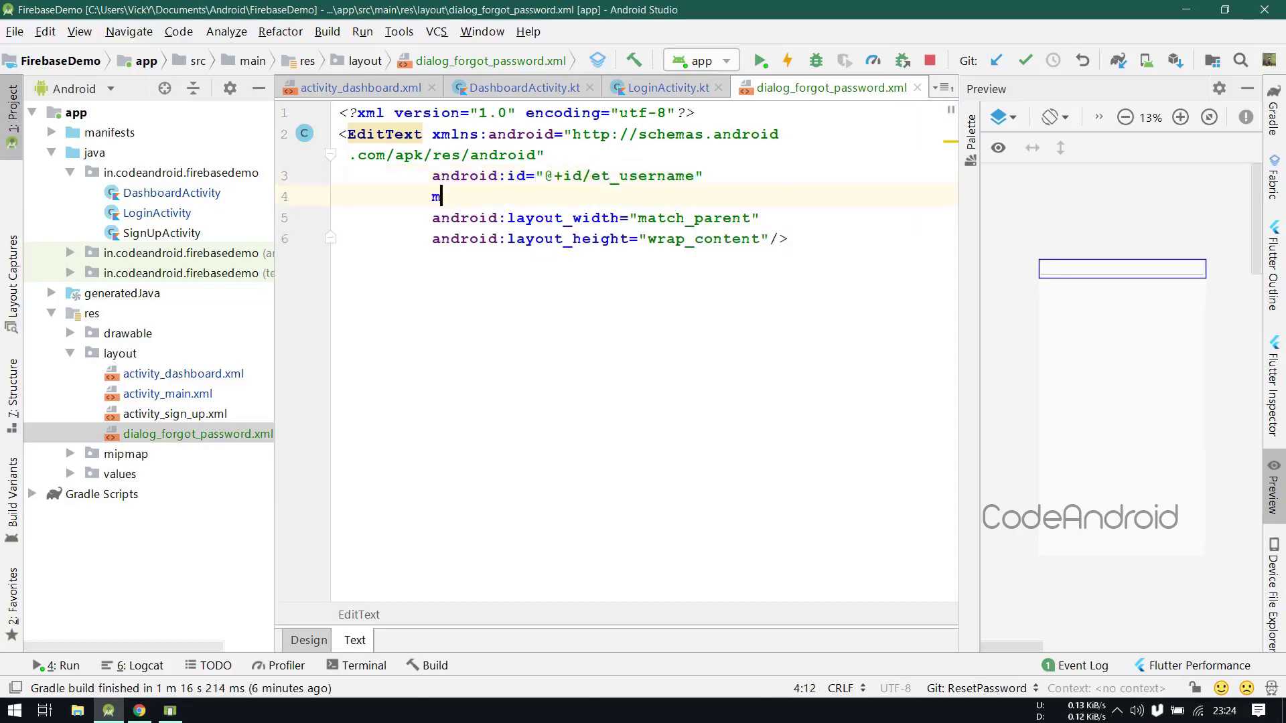
text(a)
- Add 16dp layout_marginStart and layout_marginEnd, reformat, and copy the et_username id
key(Down)
key(Down)
key(Return)
text(16dpo")
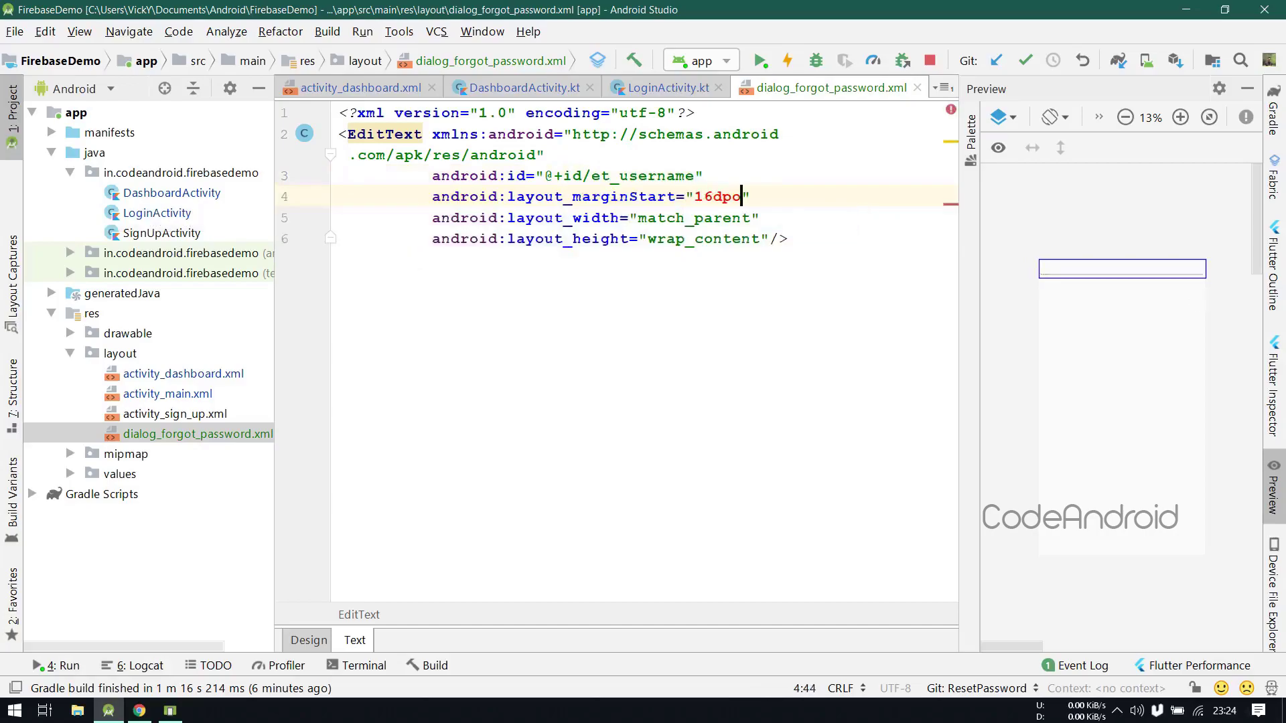
key(shift+Return)
text(mar)
key(Down)
key(Return)
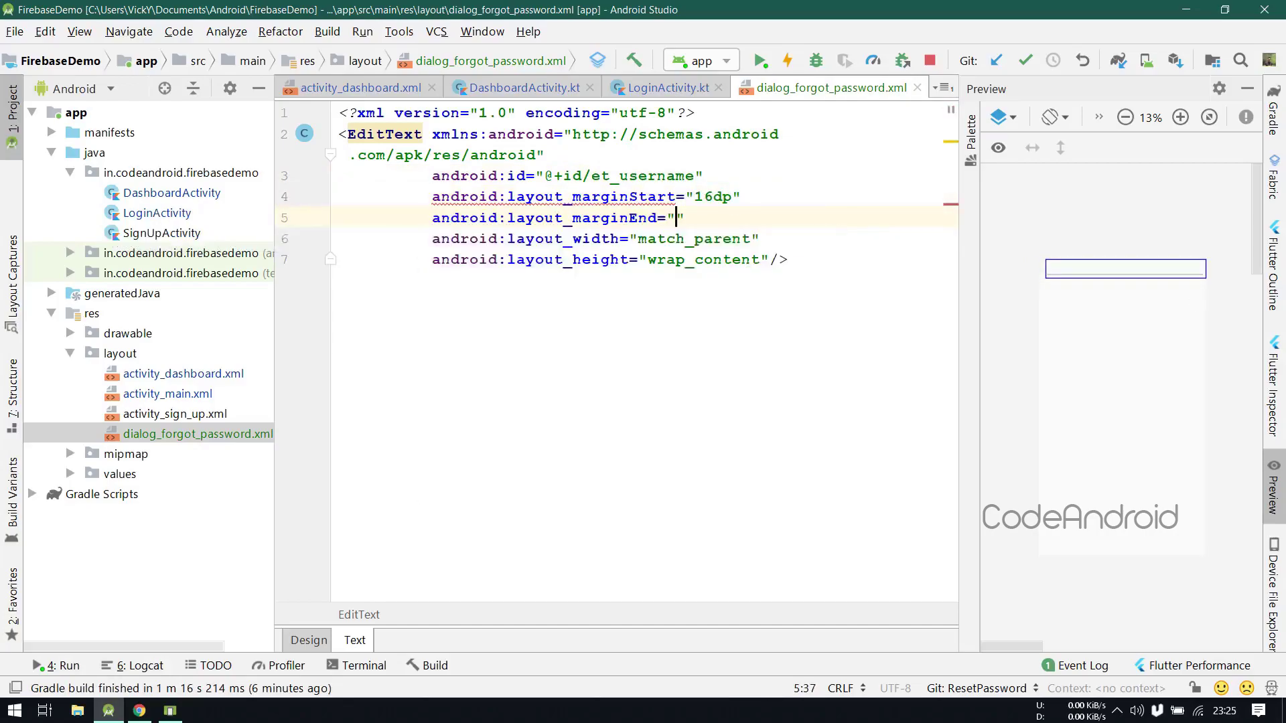
text(16dp)
key(ctrl+alt+l)
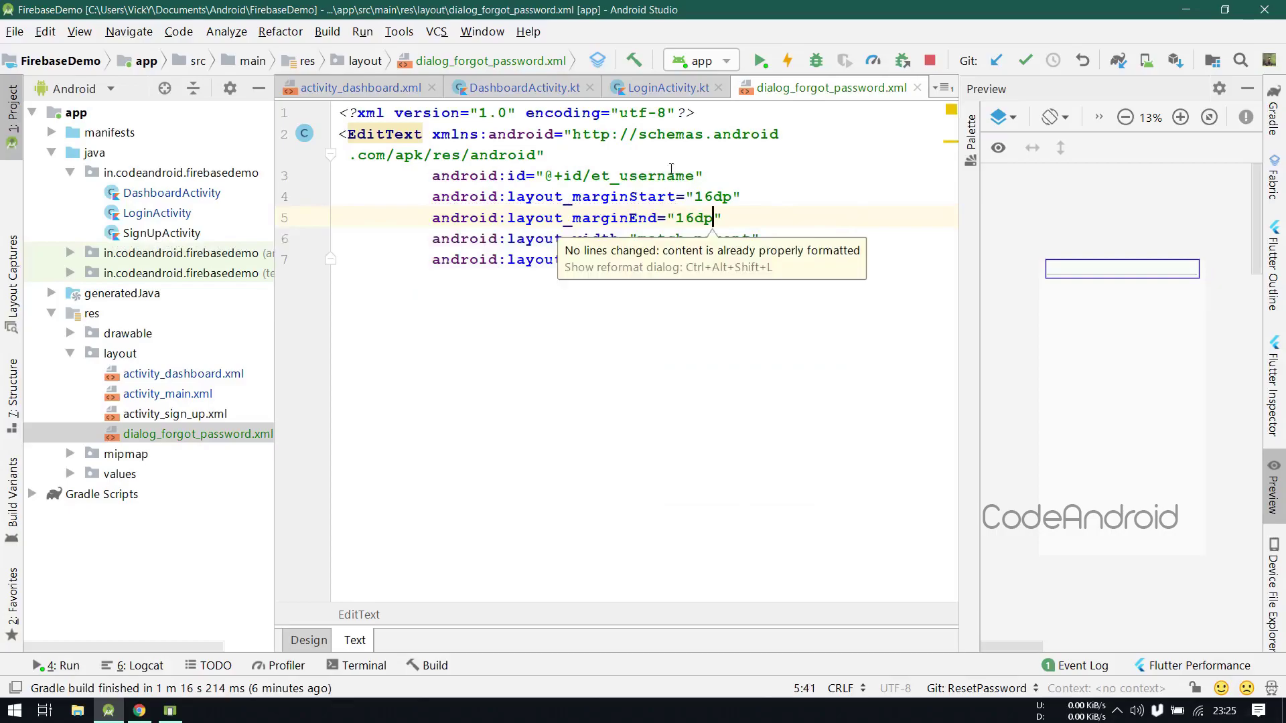
double_click(653, 175)
key(ctrl+c)
- In the forgot-password listener, create AlertDialog.Builder(this) titled 'Forgot Password'
click(663, 89)
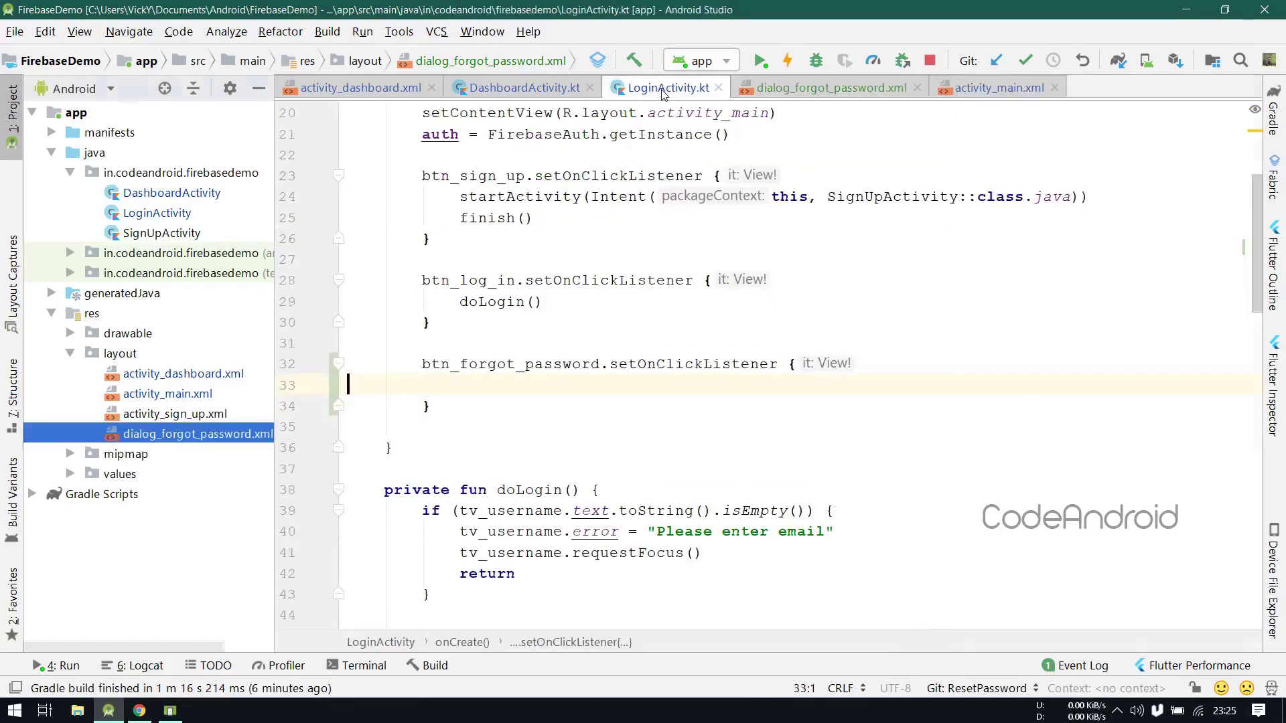
click(527, 377)
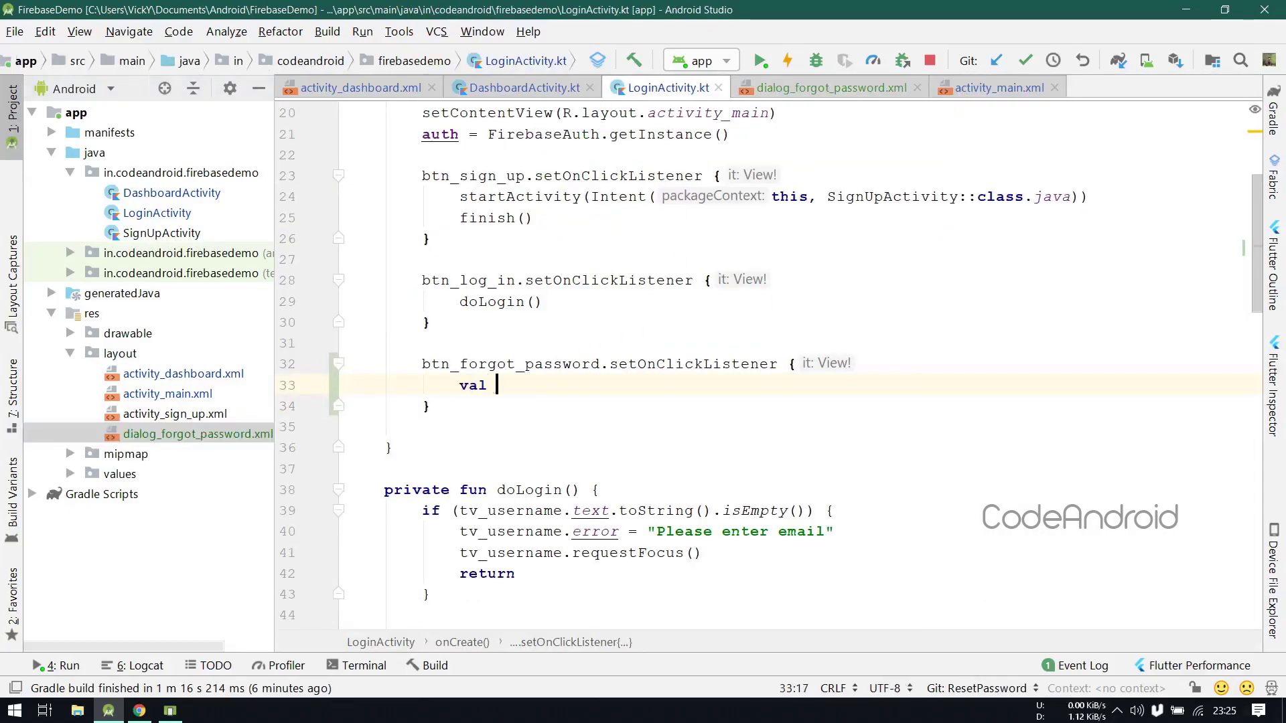
text(builder = AlertDialog.Bu)
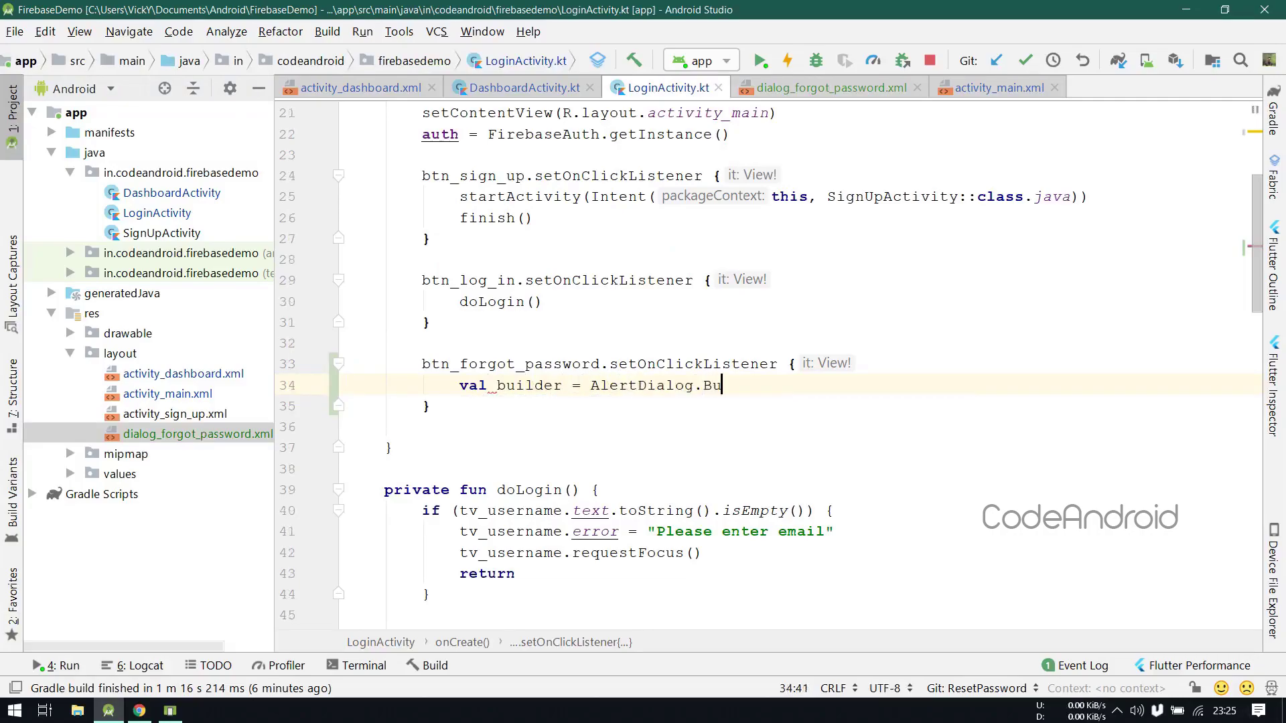
key(Return)
text(this)
key(End)
key(Return)
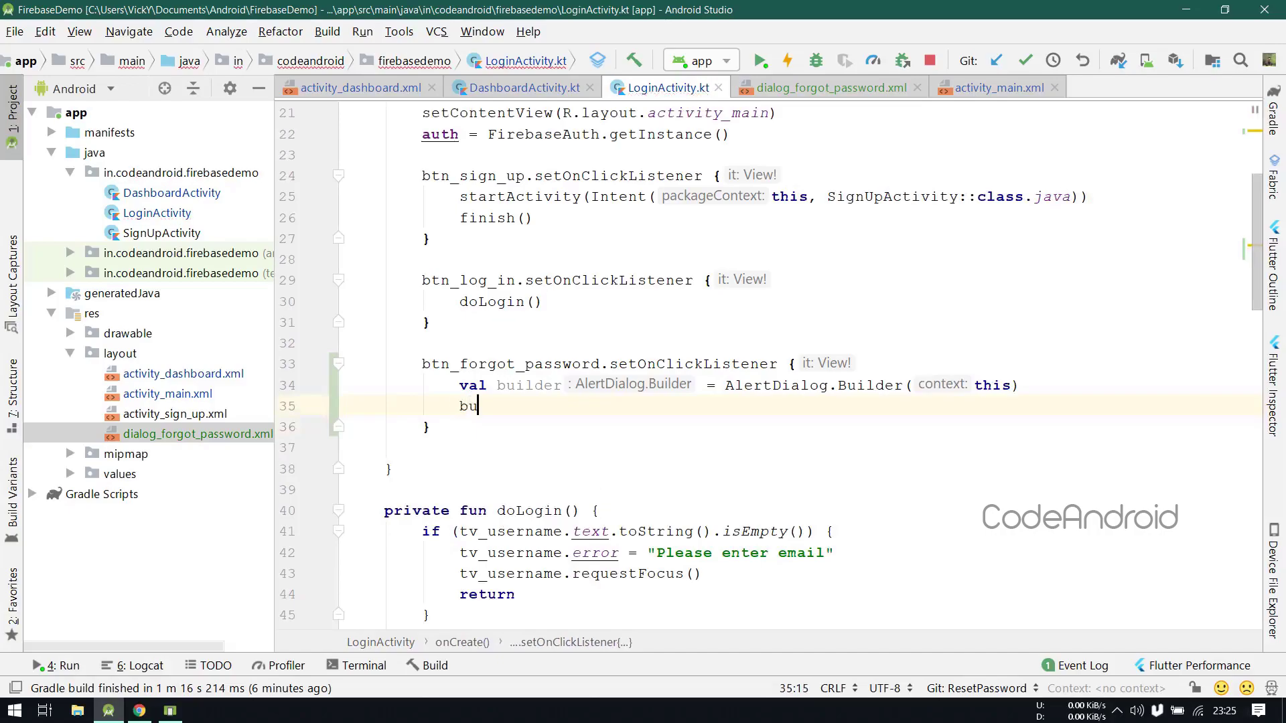
text(builder.setT)
key(Return)
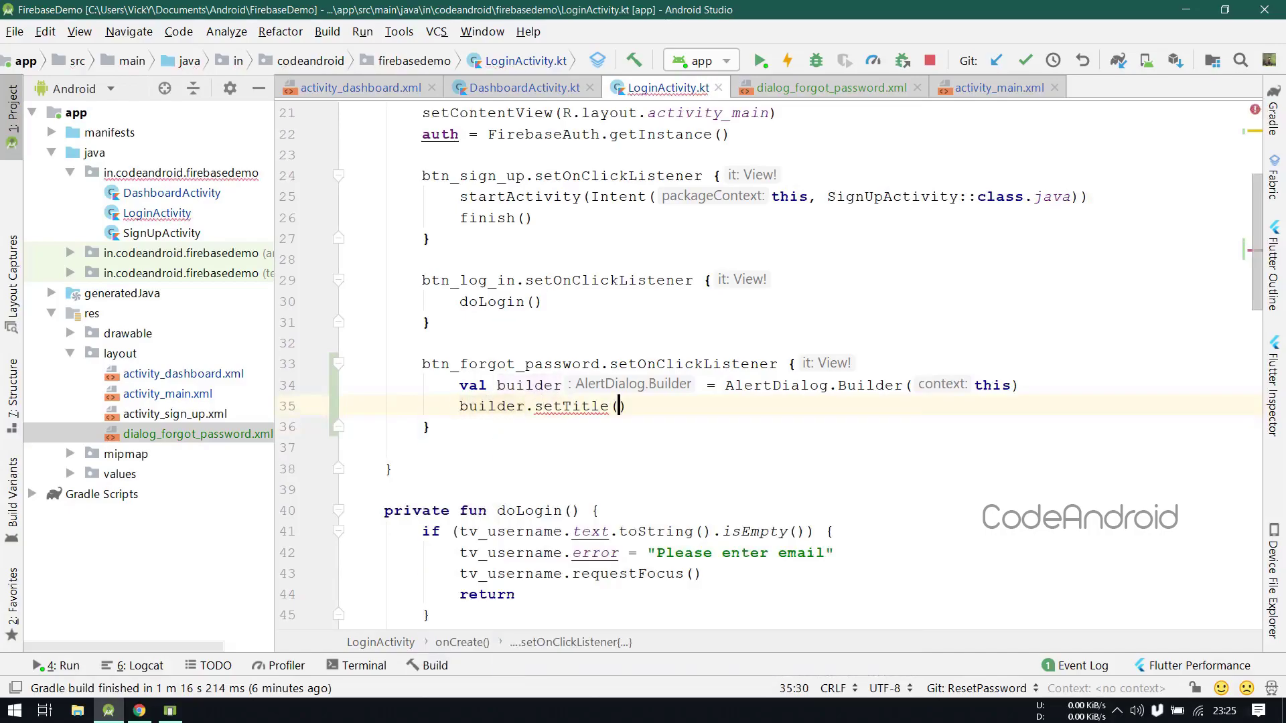
text("For)
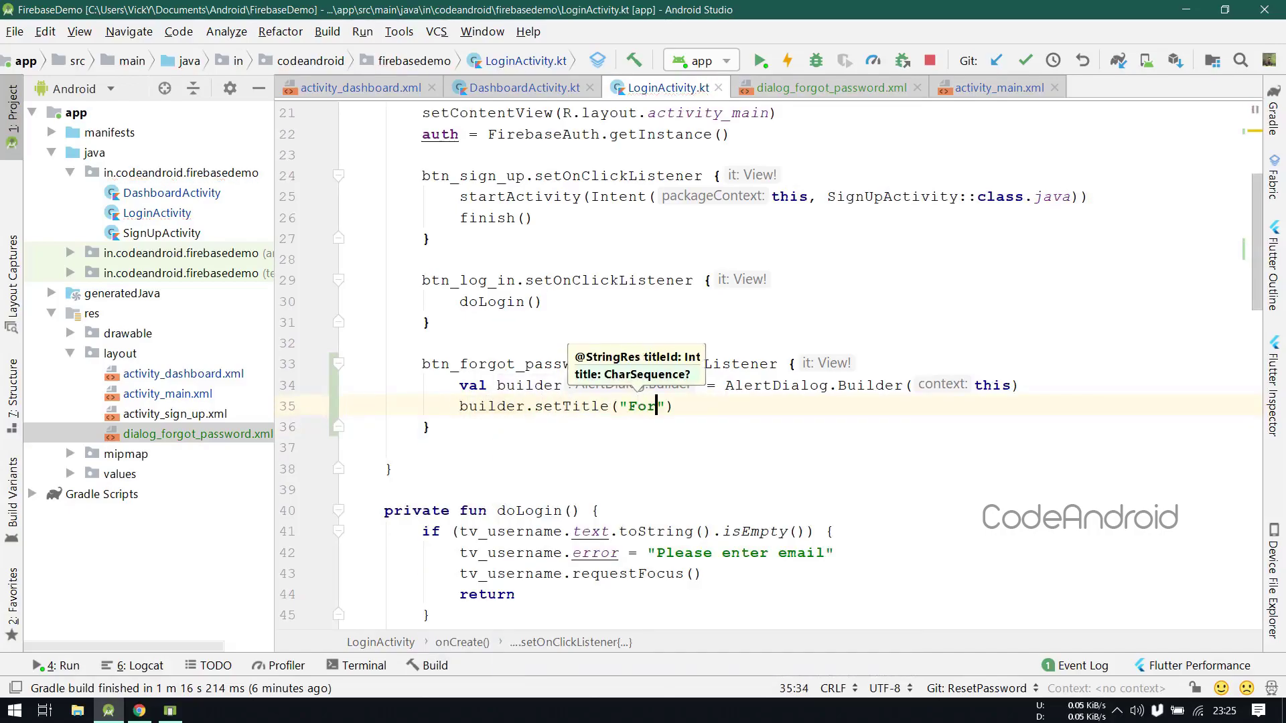
text(got Password)
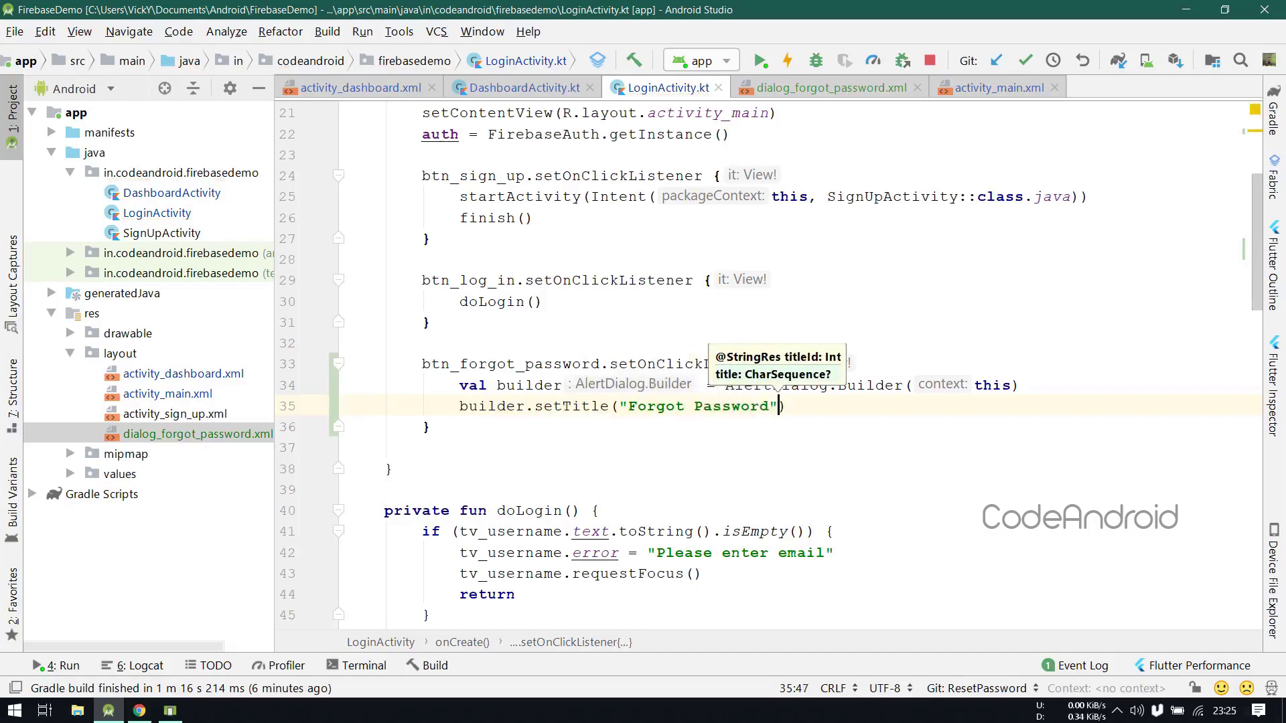
key(End)
key(Return)
text(val)
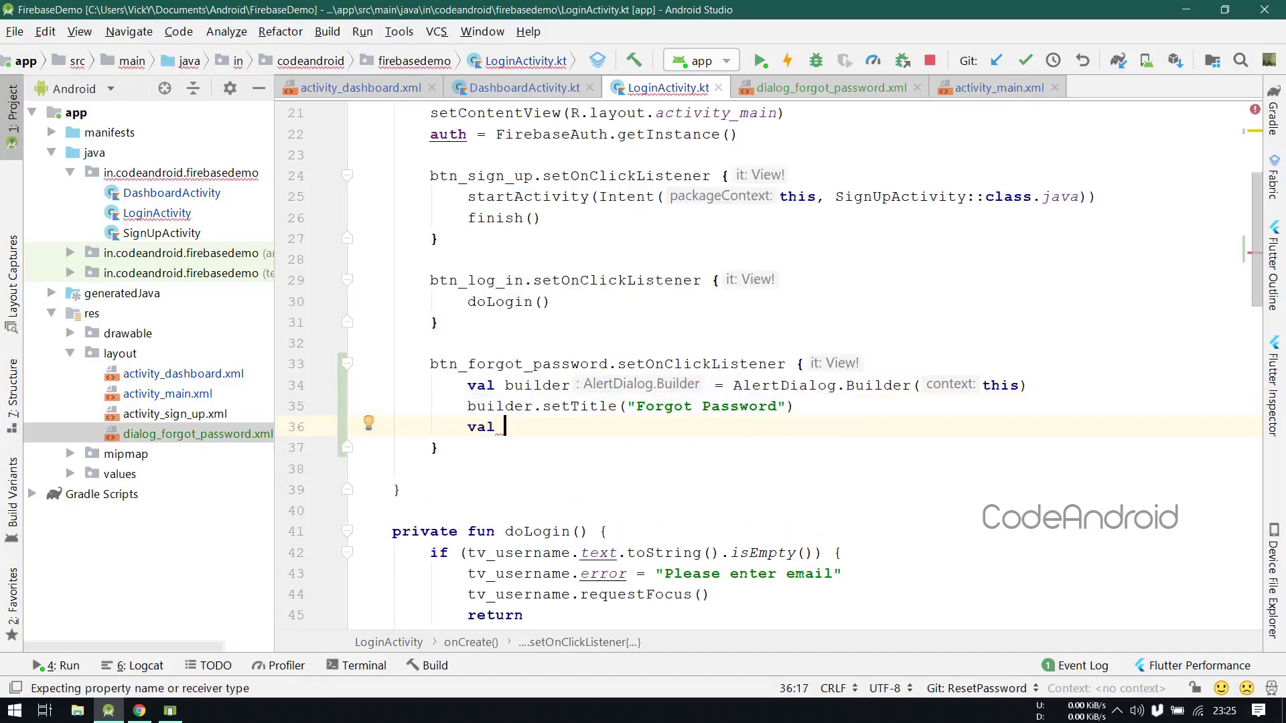
text( view = inf)
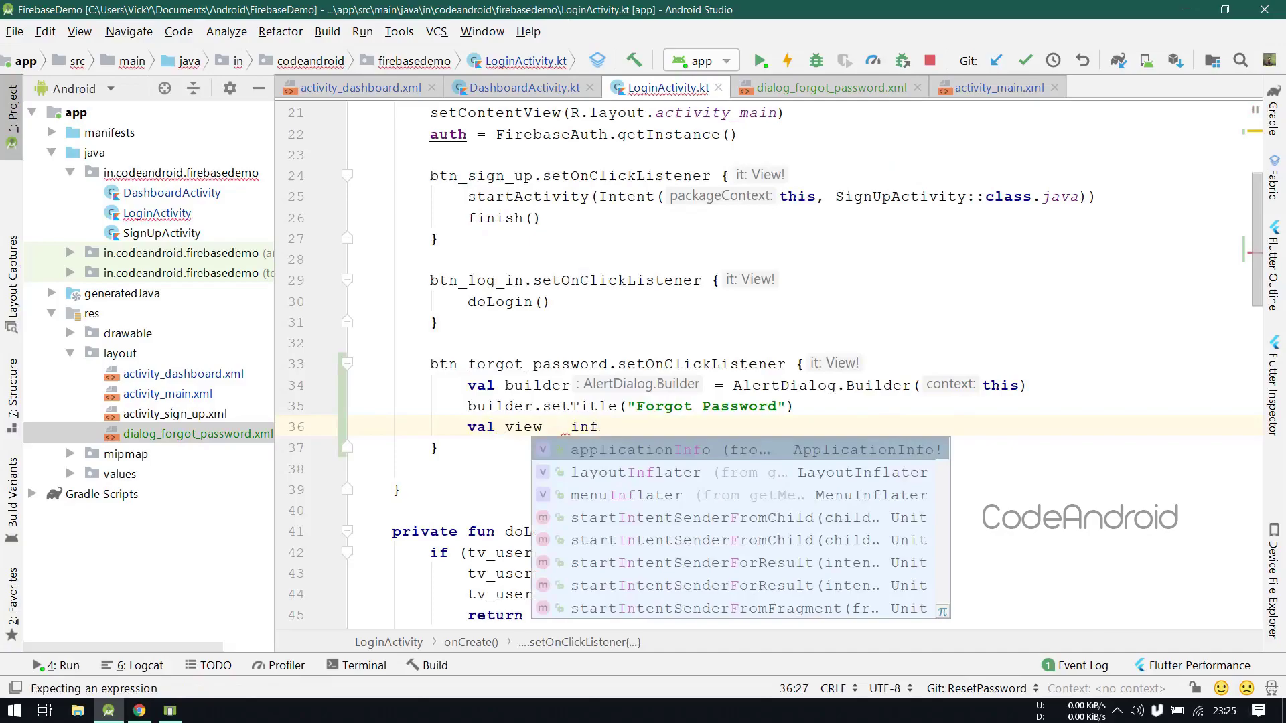
- Inflate R.layout.dialog_forgot_password into val view using layoutInflater
key(Down)
key(Return)
text(.inf)
key(Return)
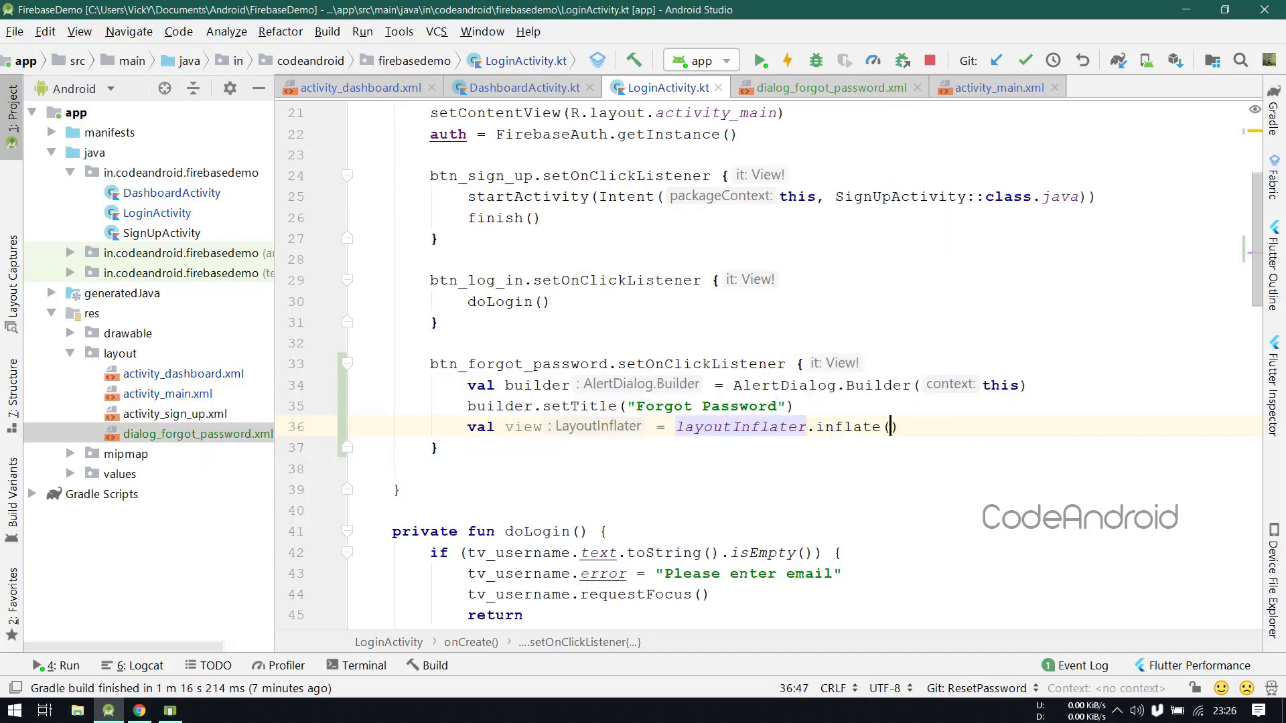
text(layout.f)
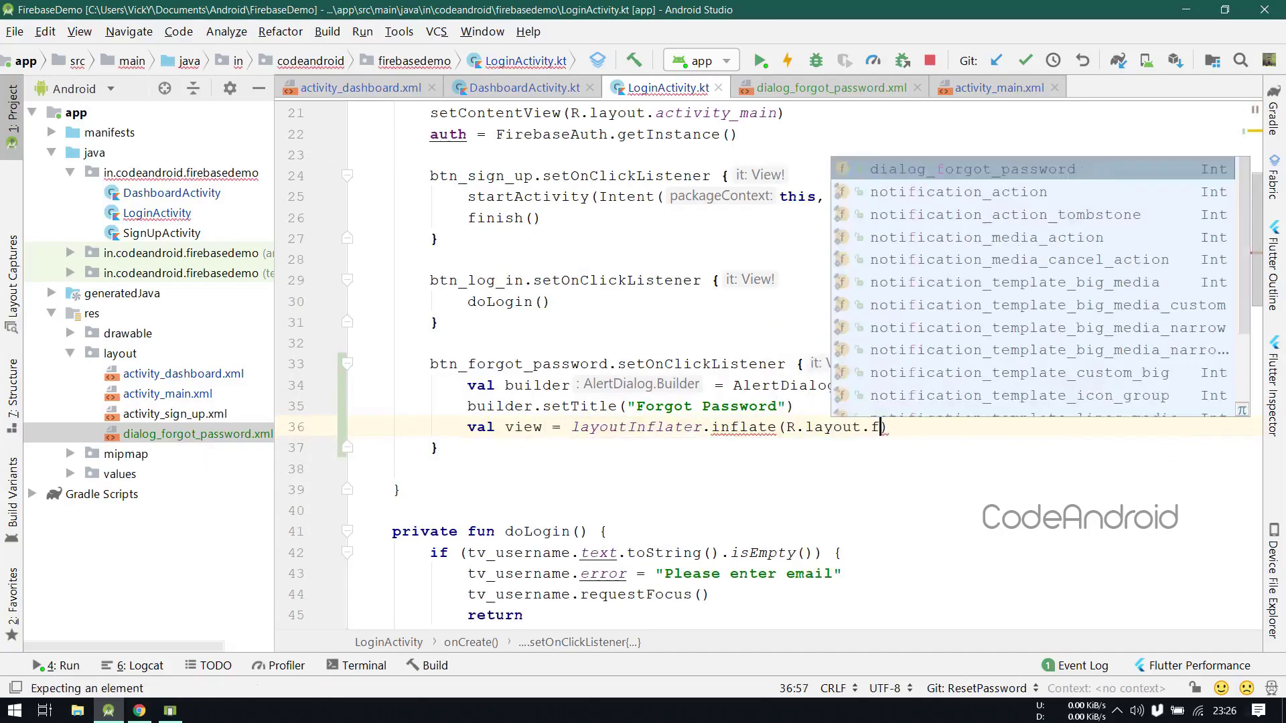
key(Return)
text(,nu)
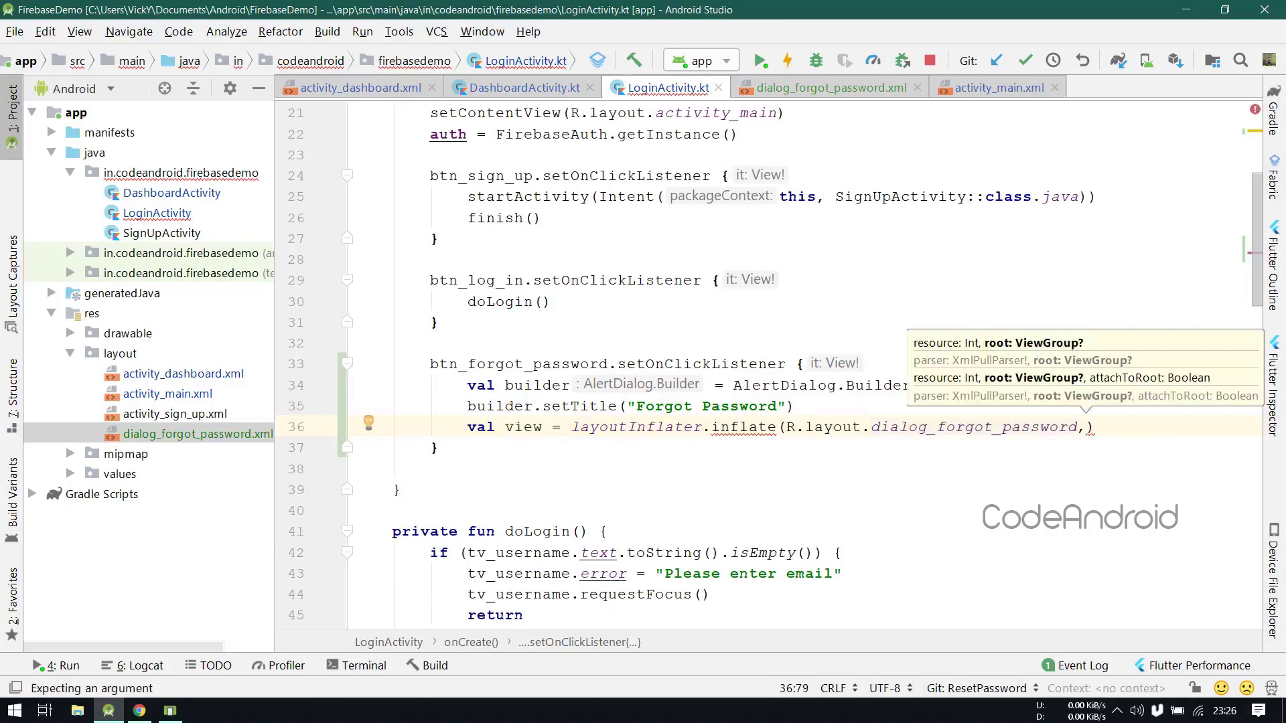
text(ll)
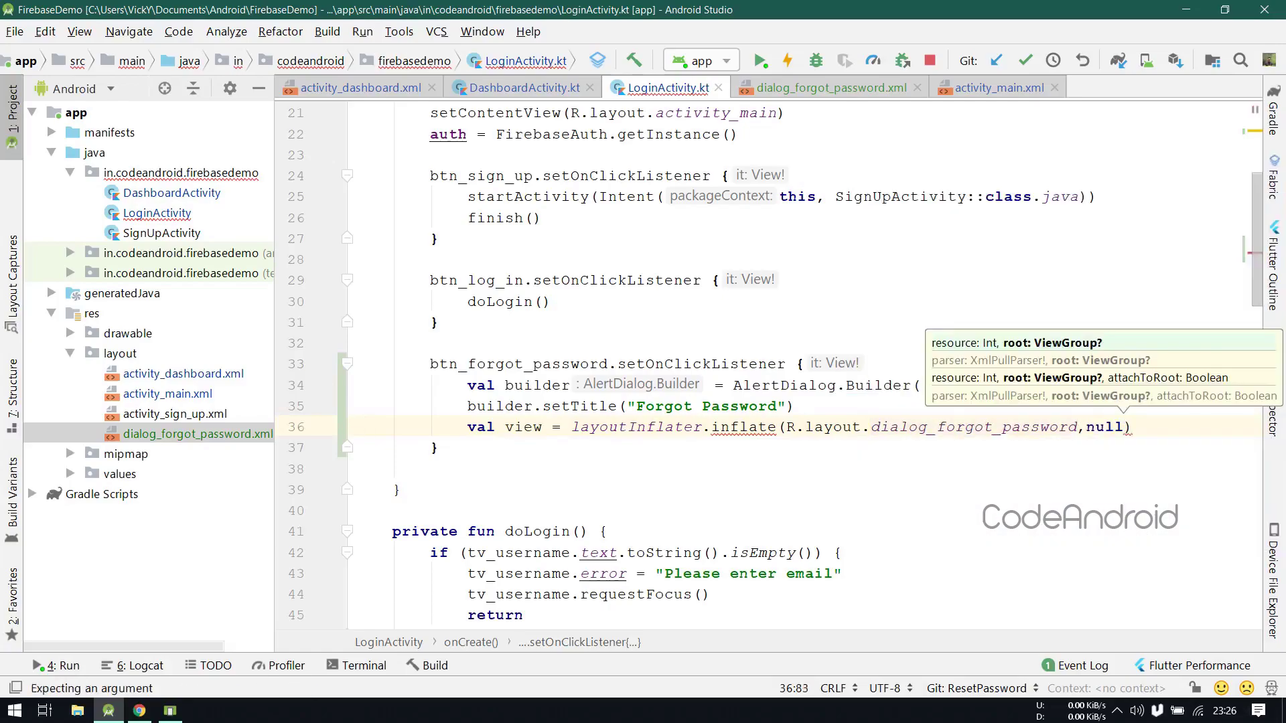
- Set the builder's view to the inflated view with setView(view)
key(Return)
text(b)
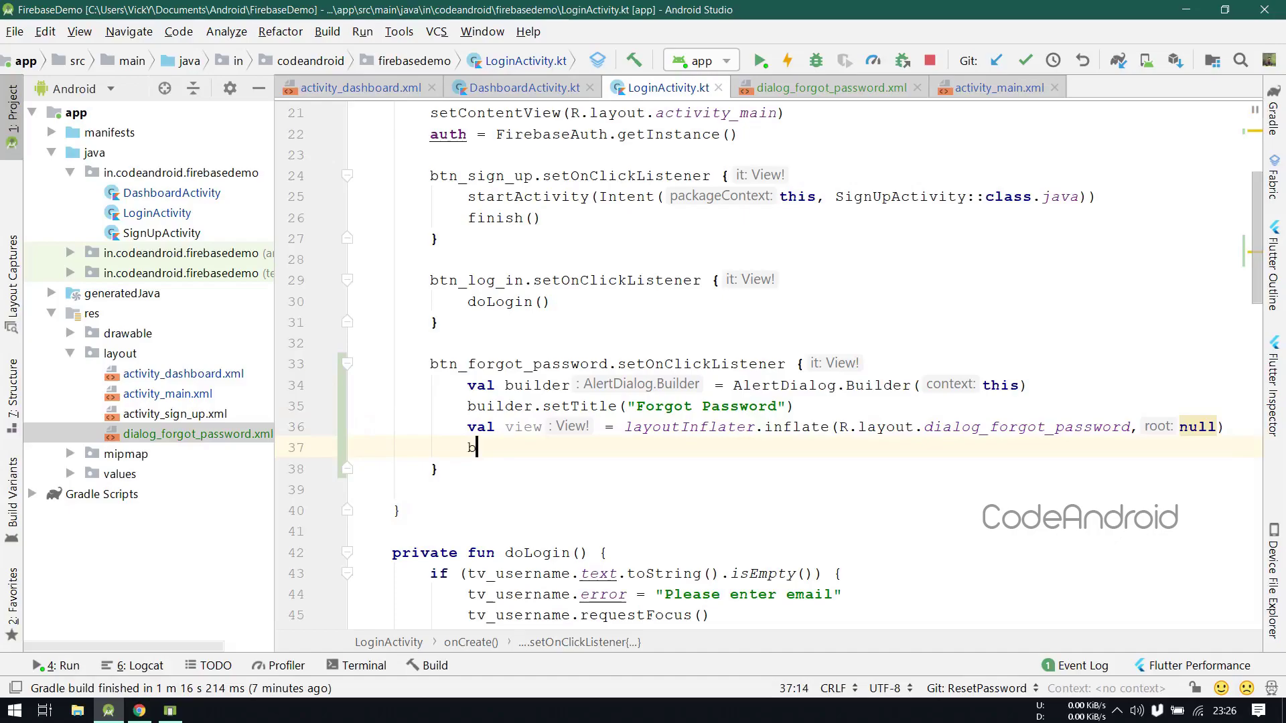
text(uilder.set)
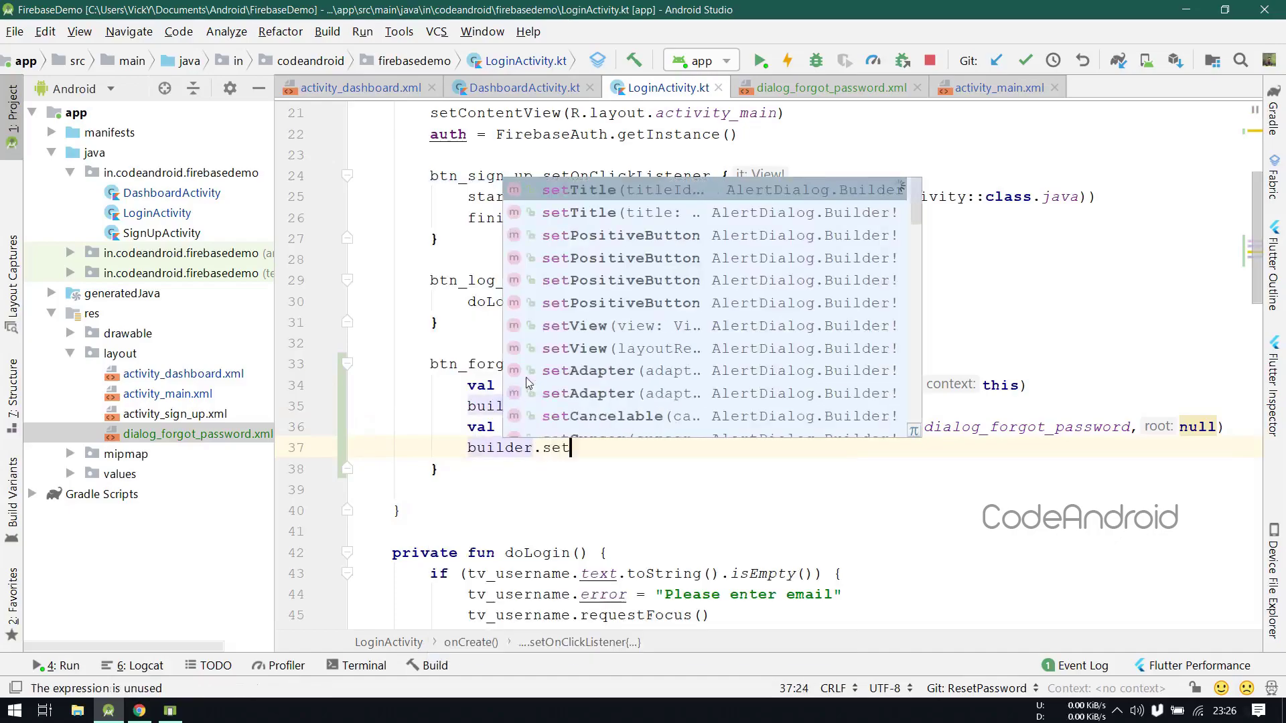
text(V)
key(Return)
text(view)
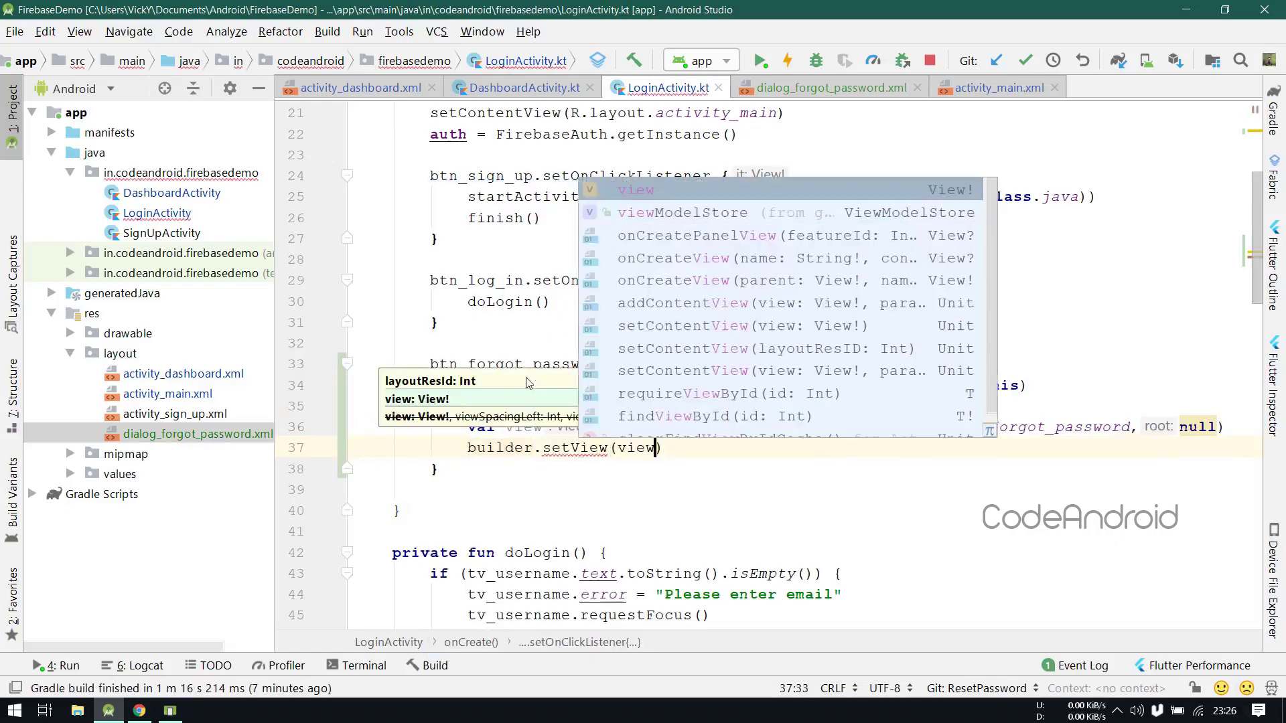
key(Return)
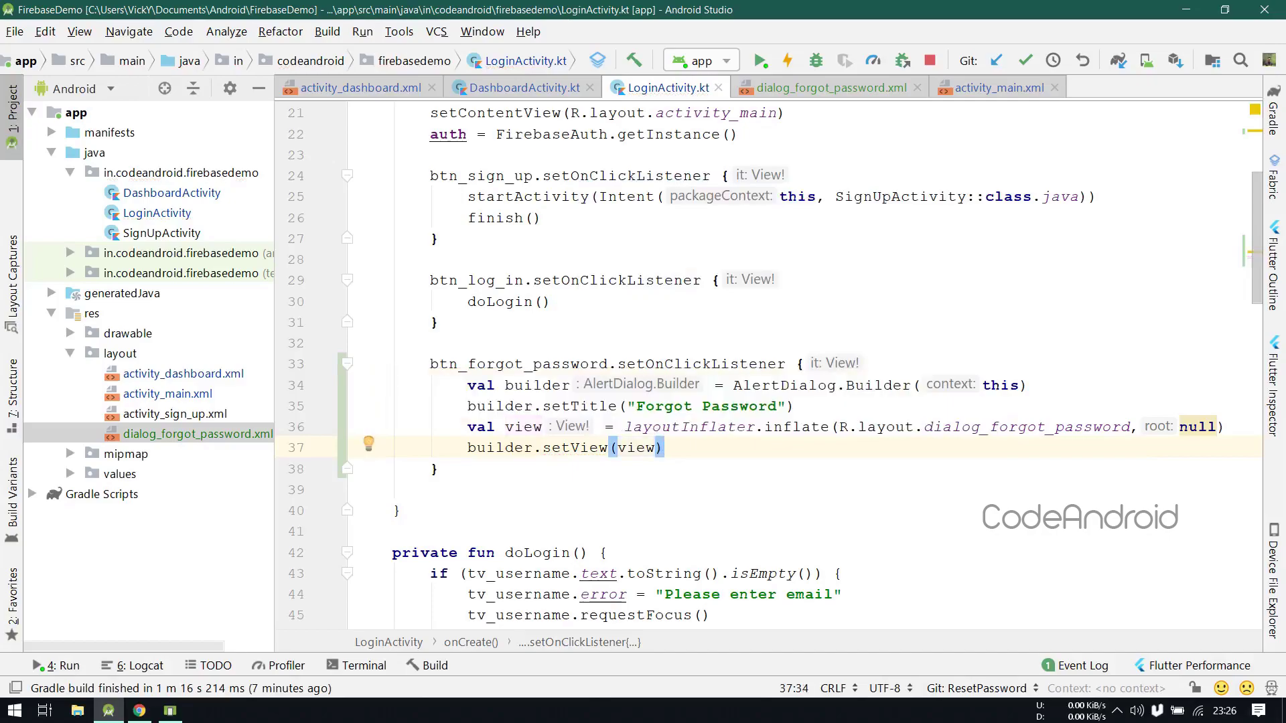
- Add a 'Reset' positive button with a DialogInterface.OnClickListener lambda ignoring its parameters
key(Return)
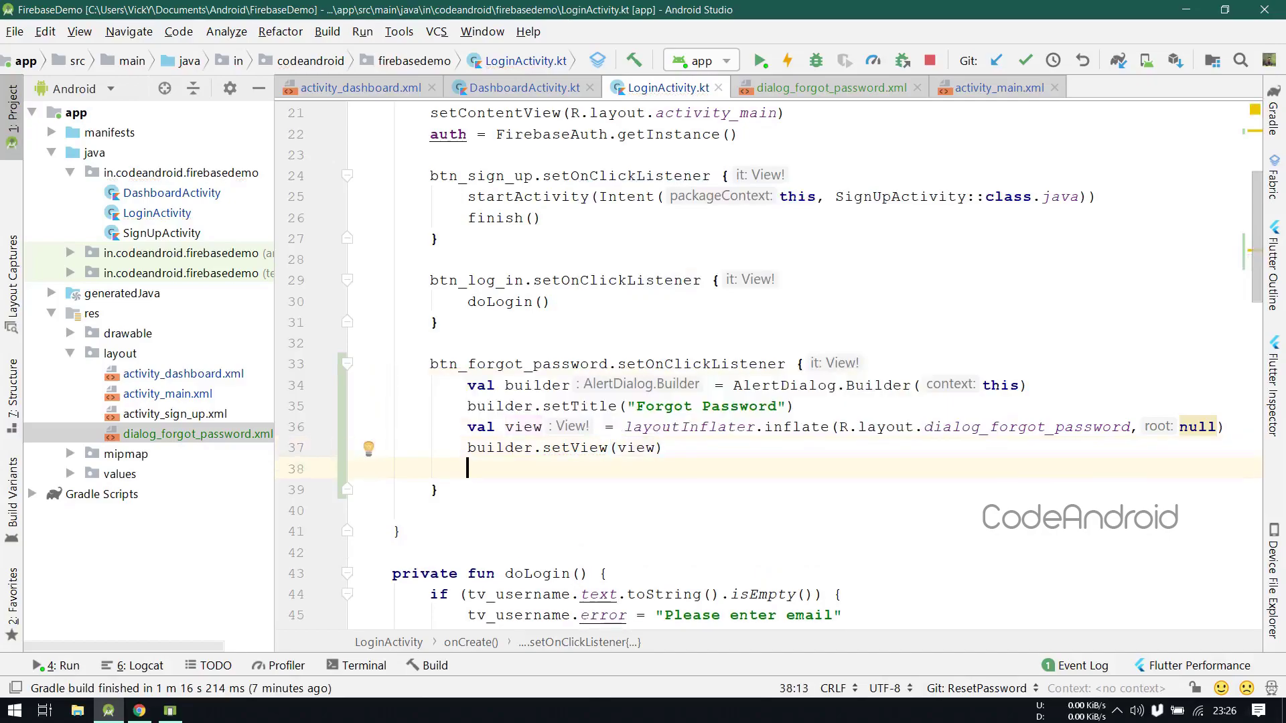
text(uil)
key(Return)
text(.set)
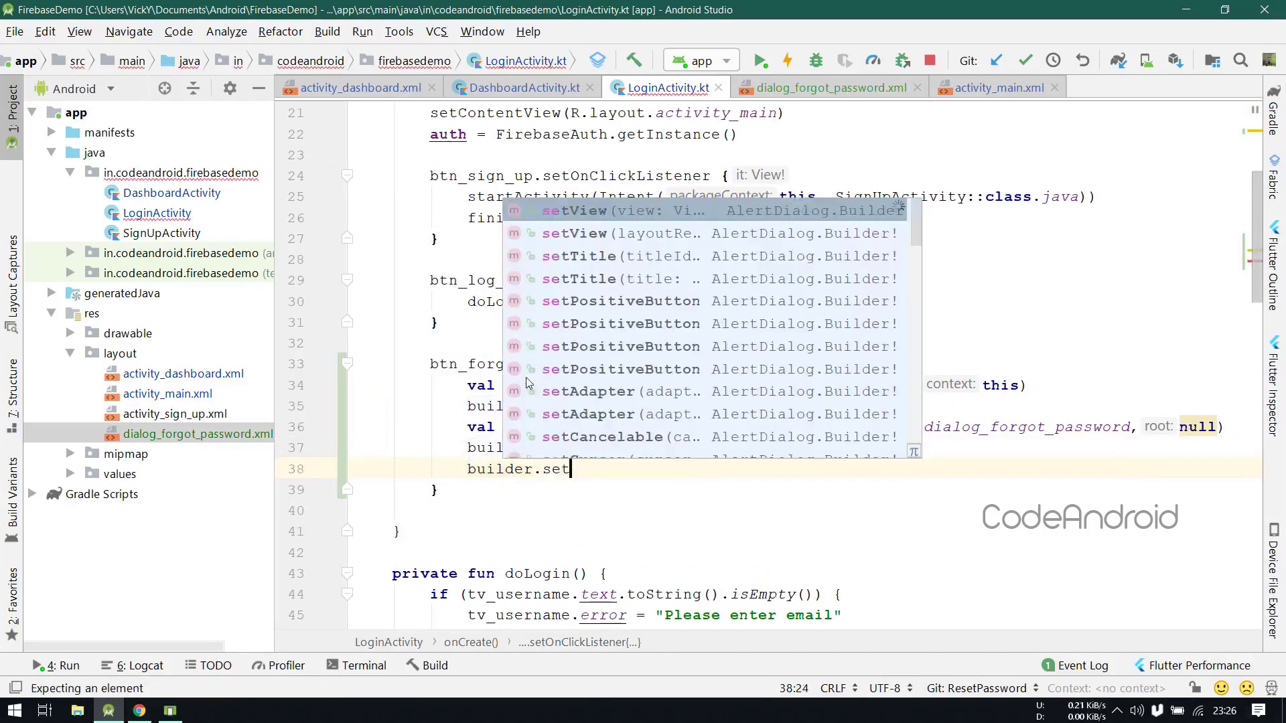
text(Posi)
key(Return)
text(")
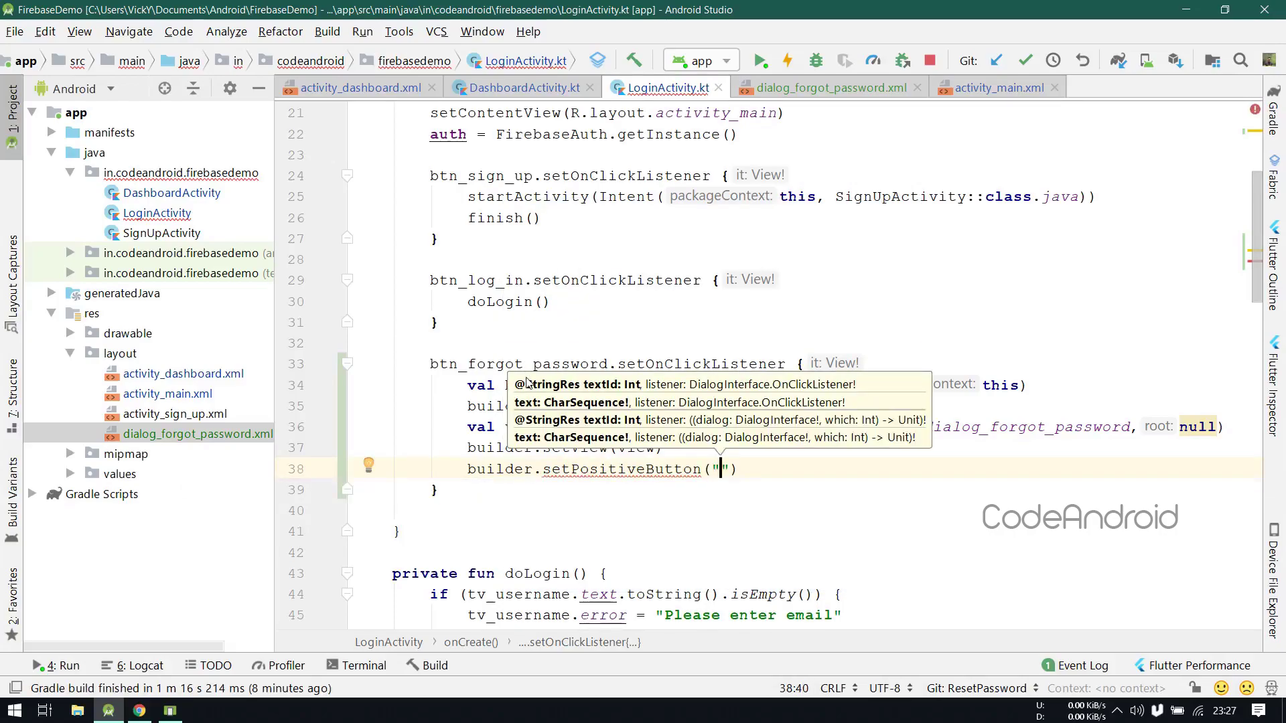
text(Reset")
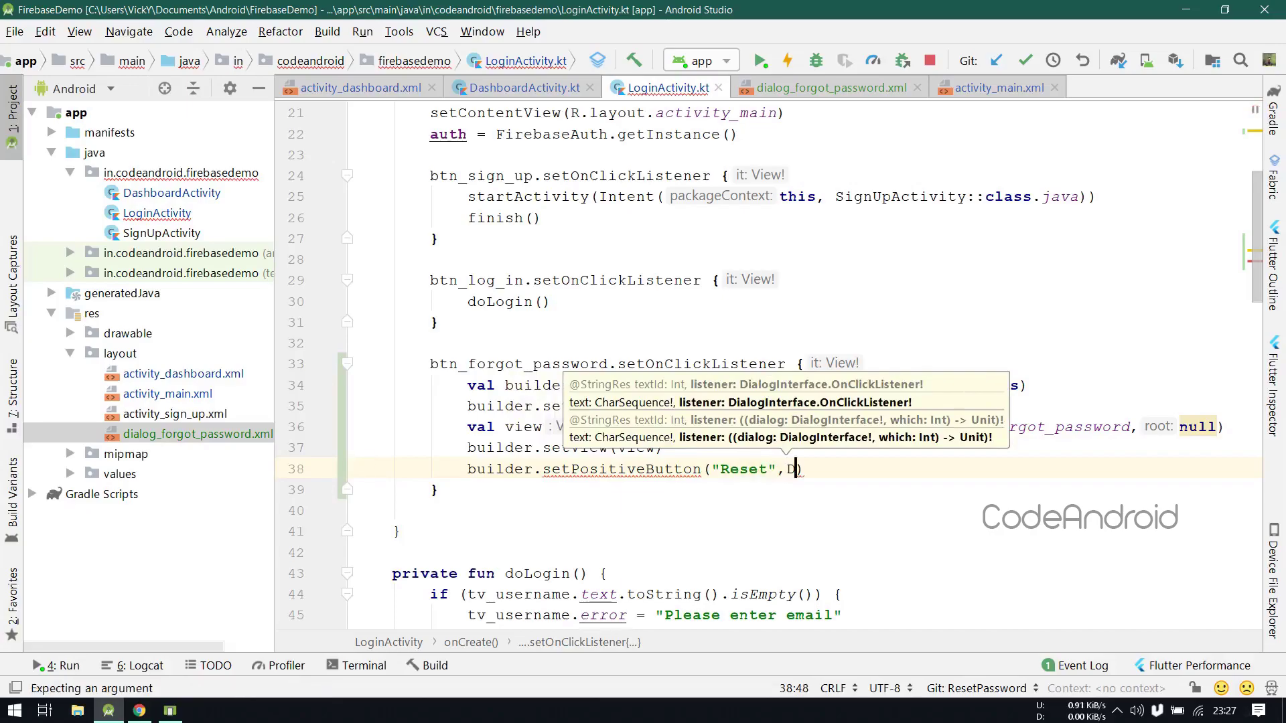
key(BackSpace)
text(OnC)
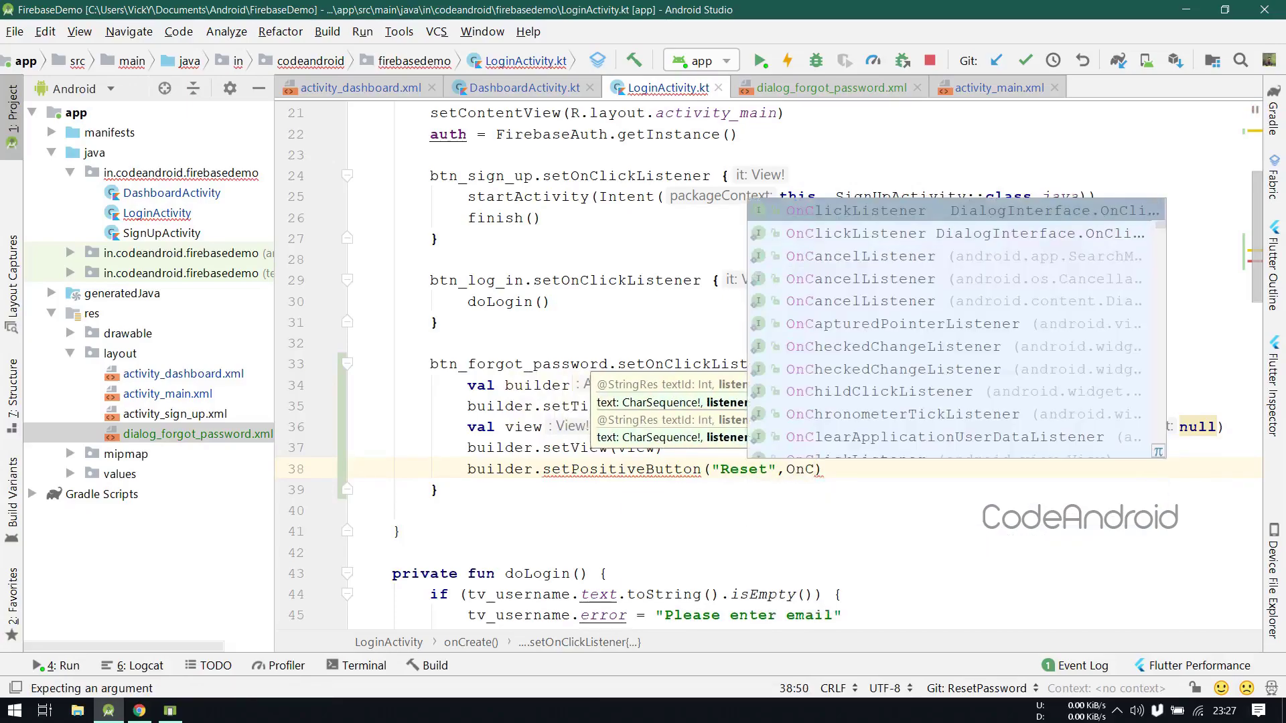
key(Down)
key(Return)
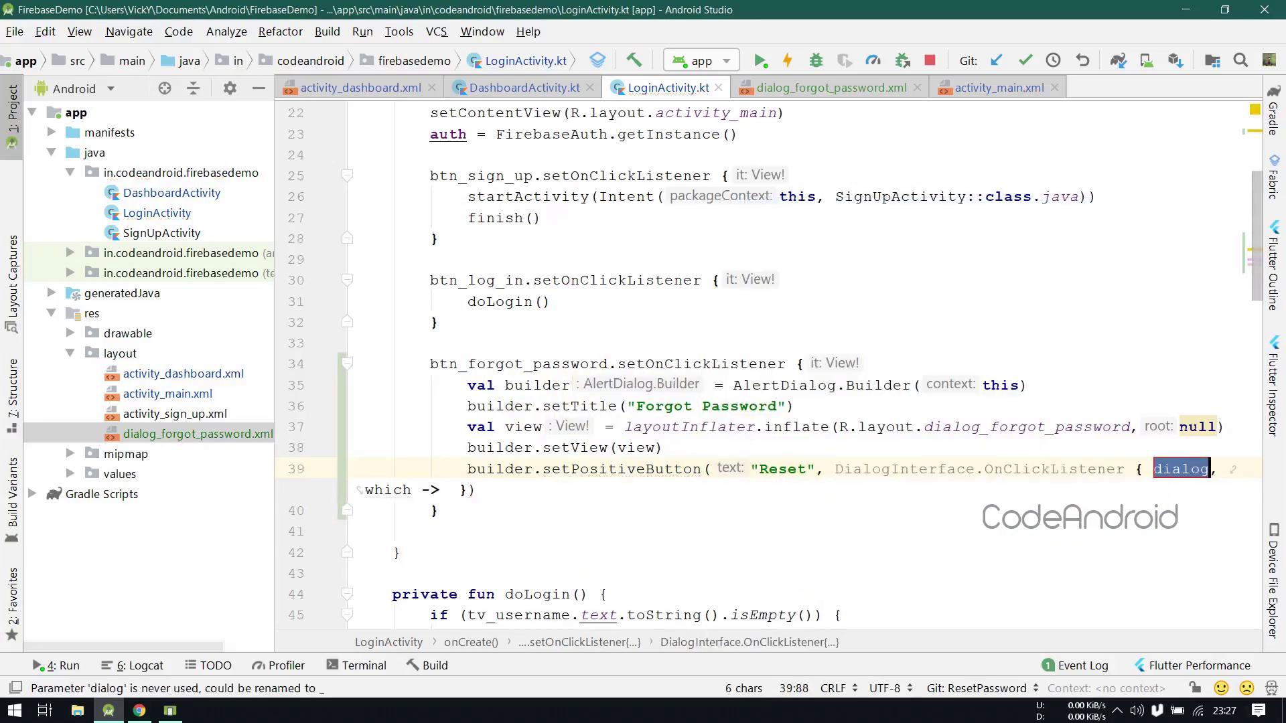
text(_)
key(Tab)
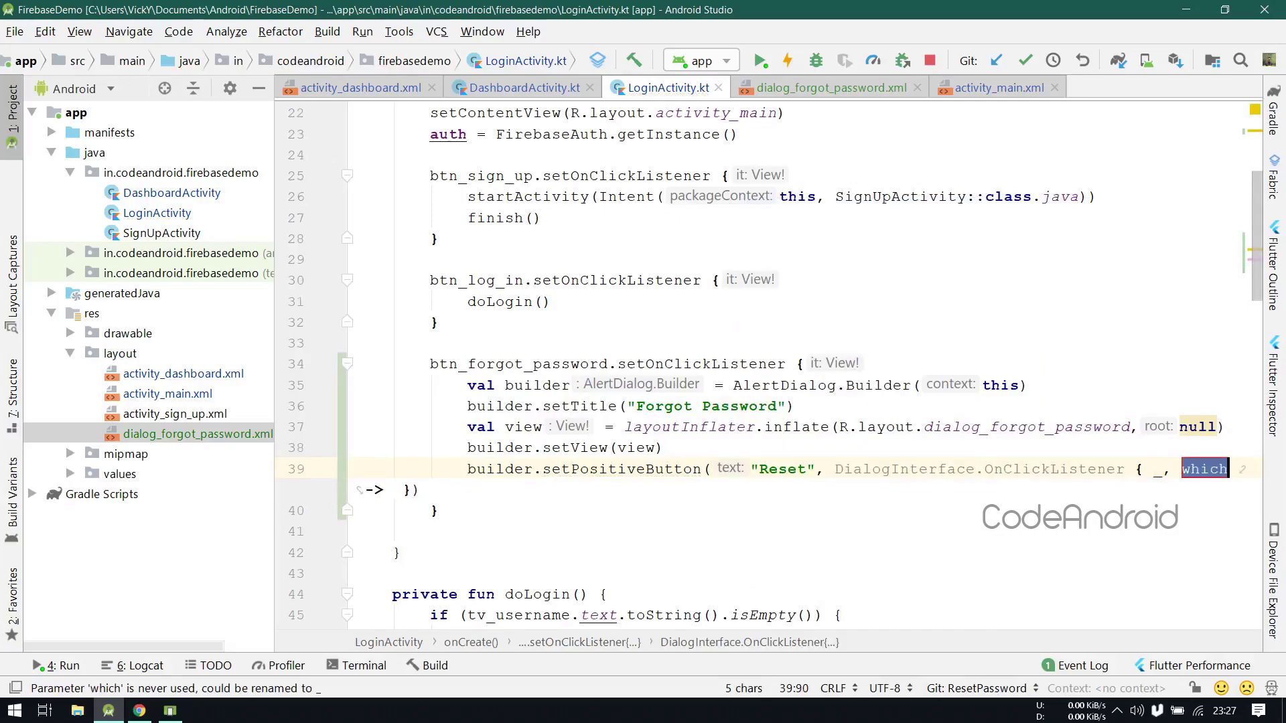
key(BackSpace)
key(Down)
- Duplicate it as a 'close' negative button and open the Reset handler's empty body
key(Up)
key(ctrl+d)
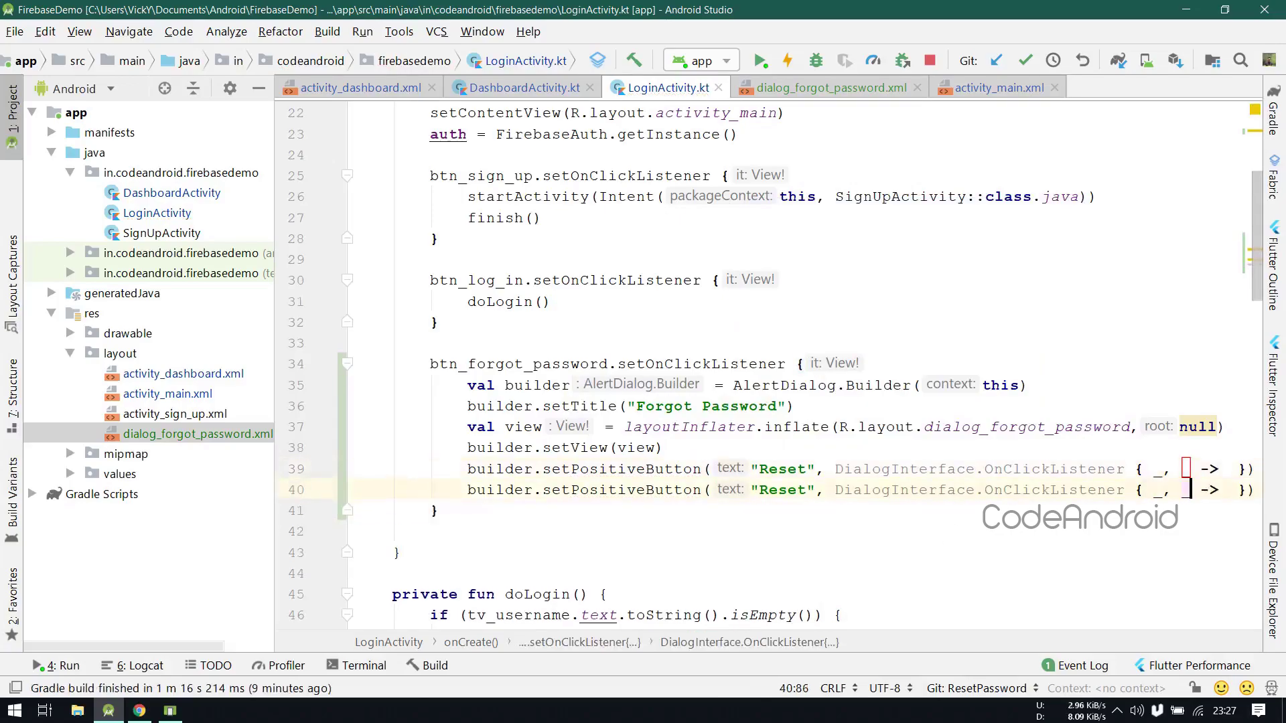
double_click(623, 489)
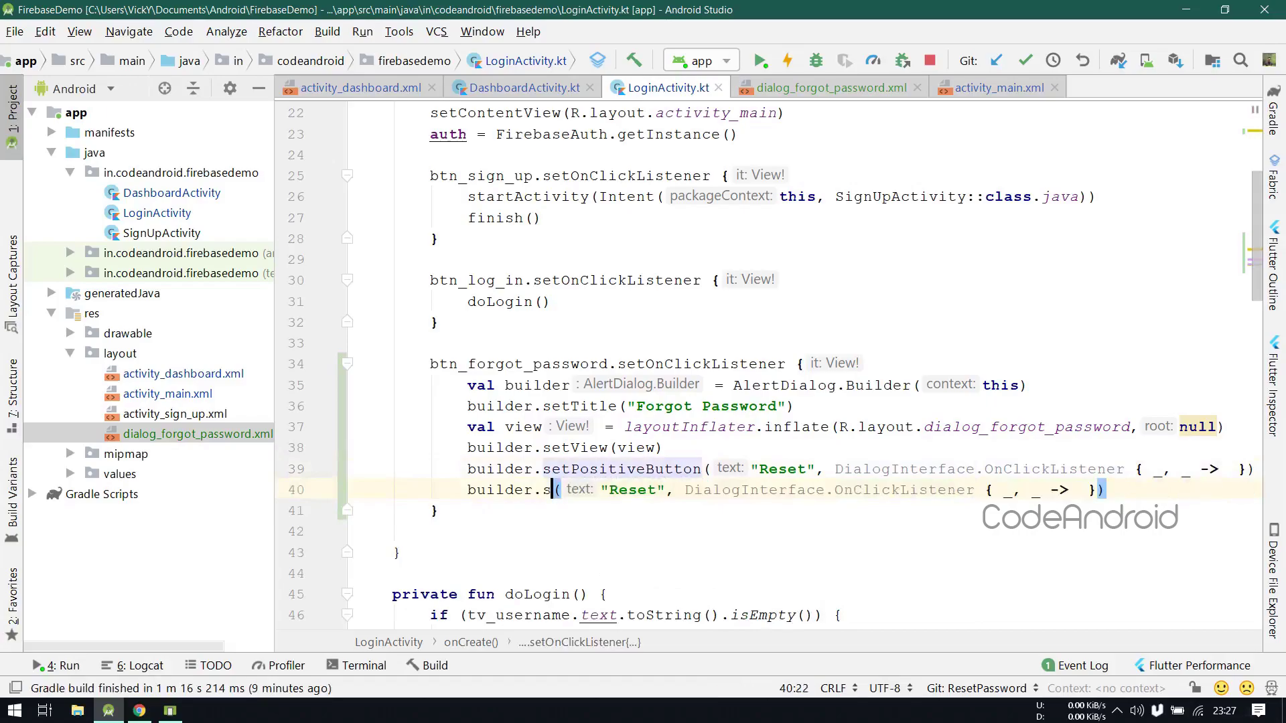
text(setN)
key(Return)
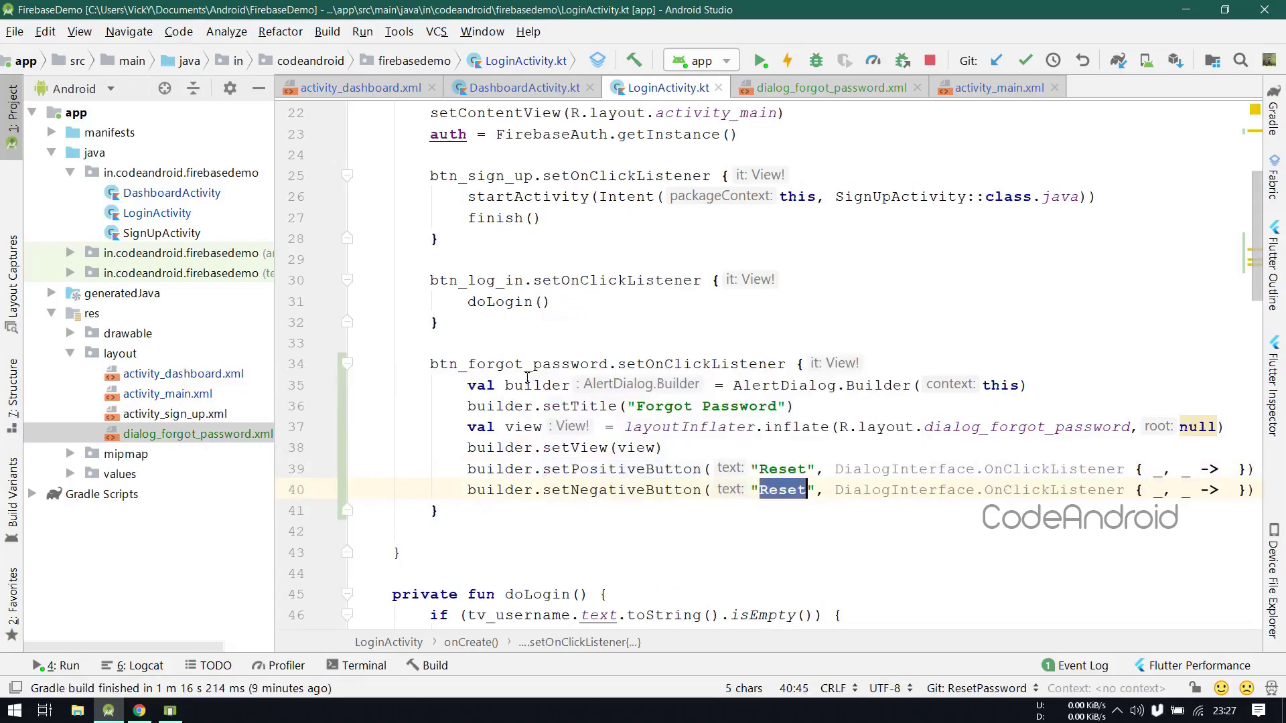
text(close)
key(Up)
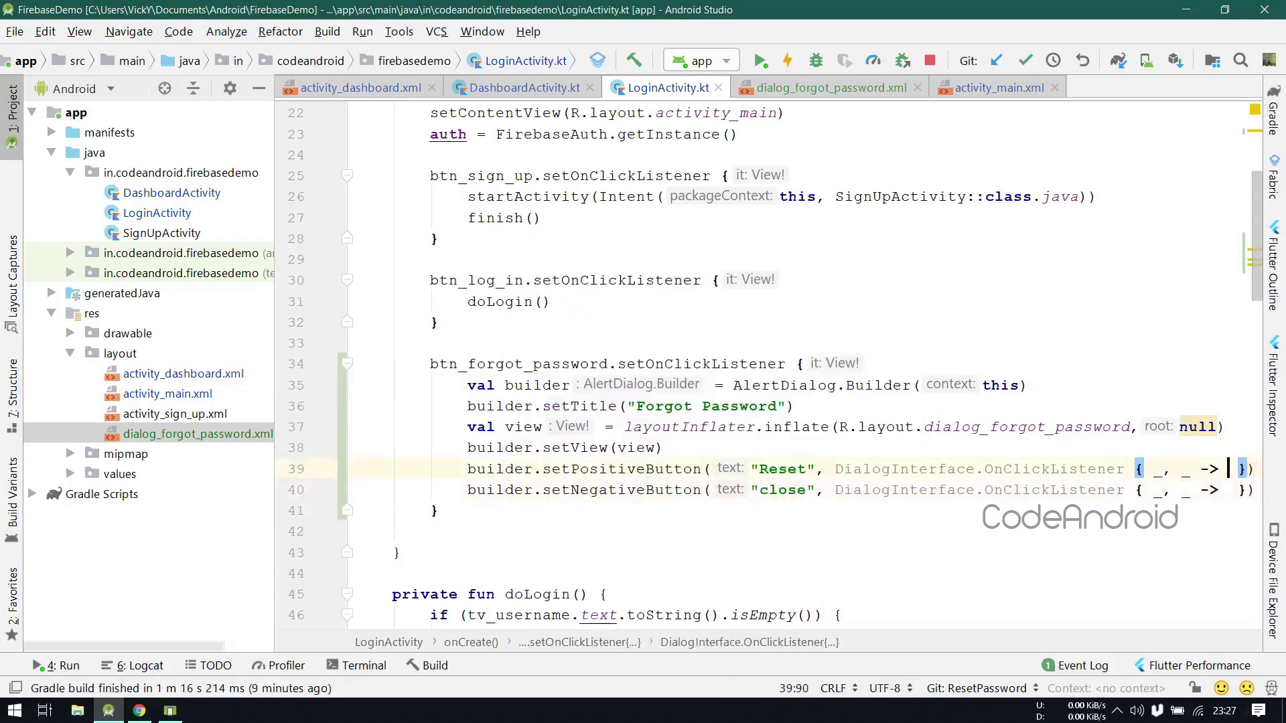
key(Return)
key(Return)
key(BackSpace)
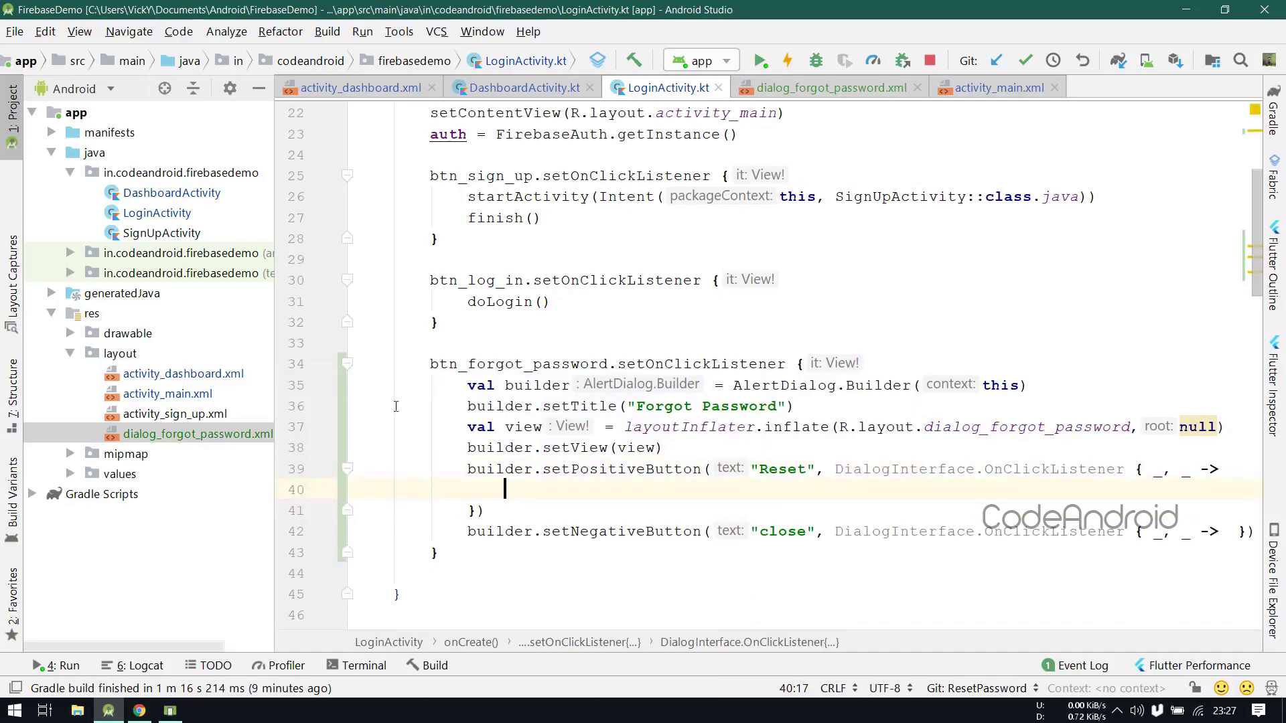
- Add val username = view.findViewById<EditText>(R.id.et_username) after the inflate line
double_click(522, 426)
key(End)
key(Return)
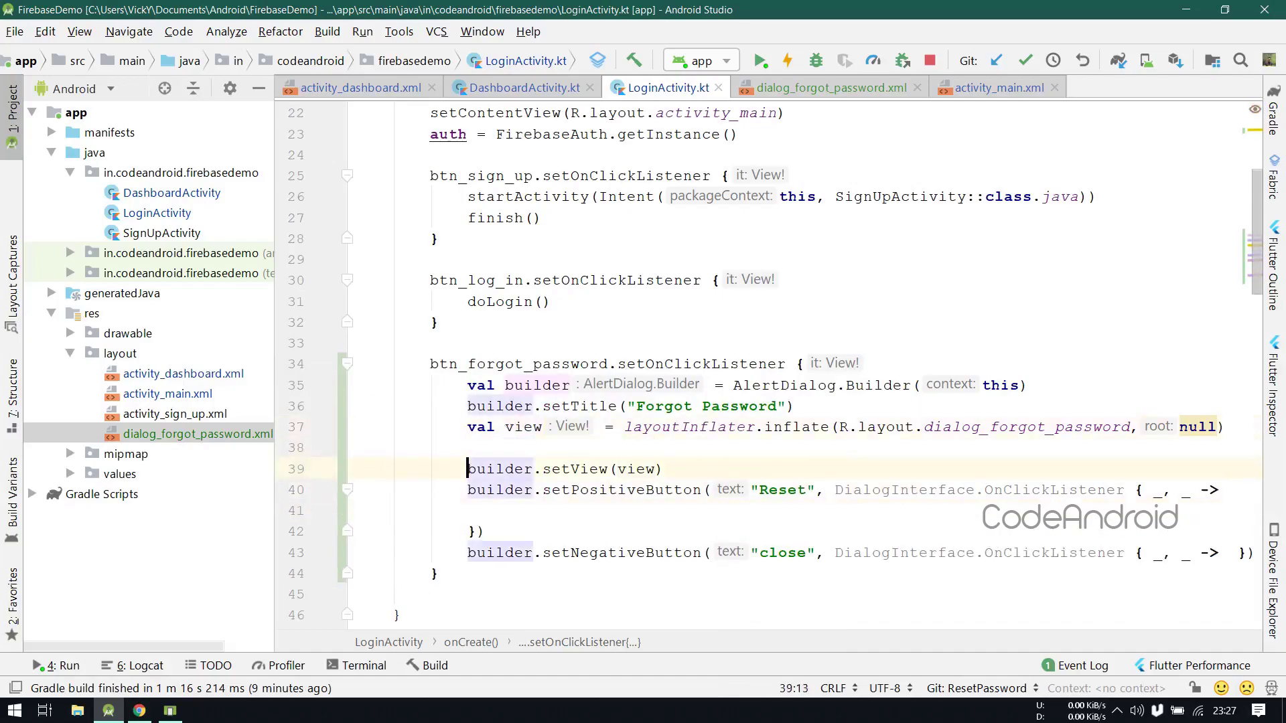
text(val username = )
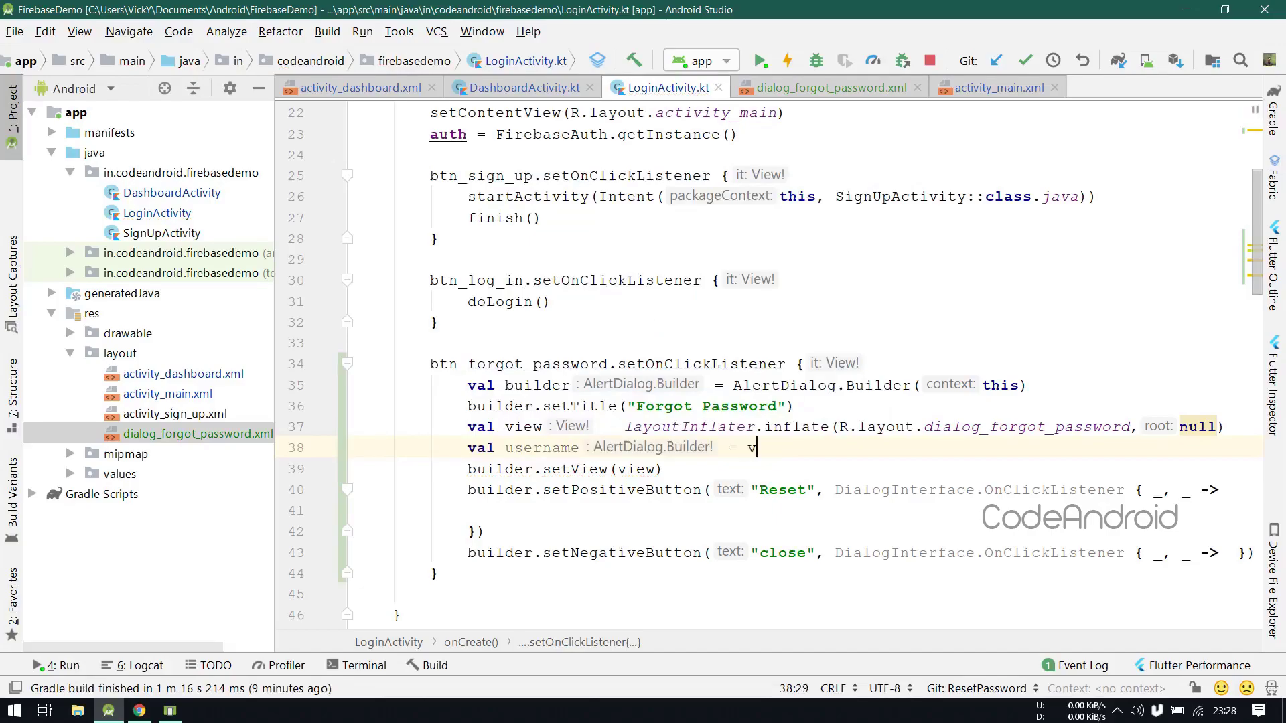
text(view.find)
key(Down)
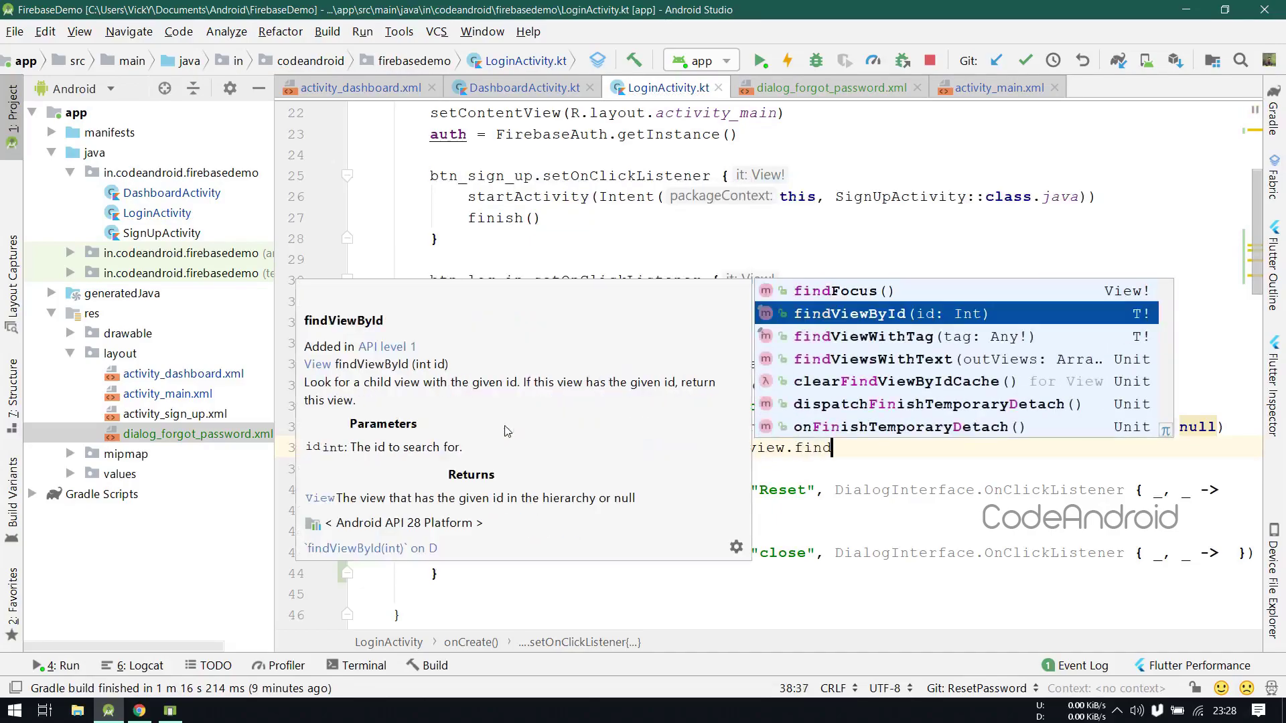
key(Return)
text(Edit>()
key(Return)
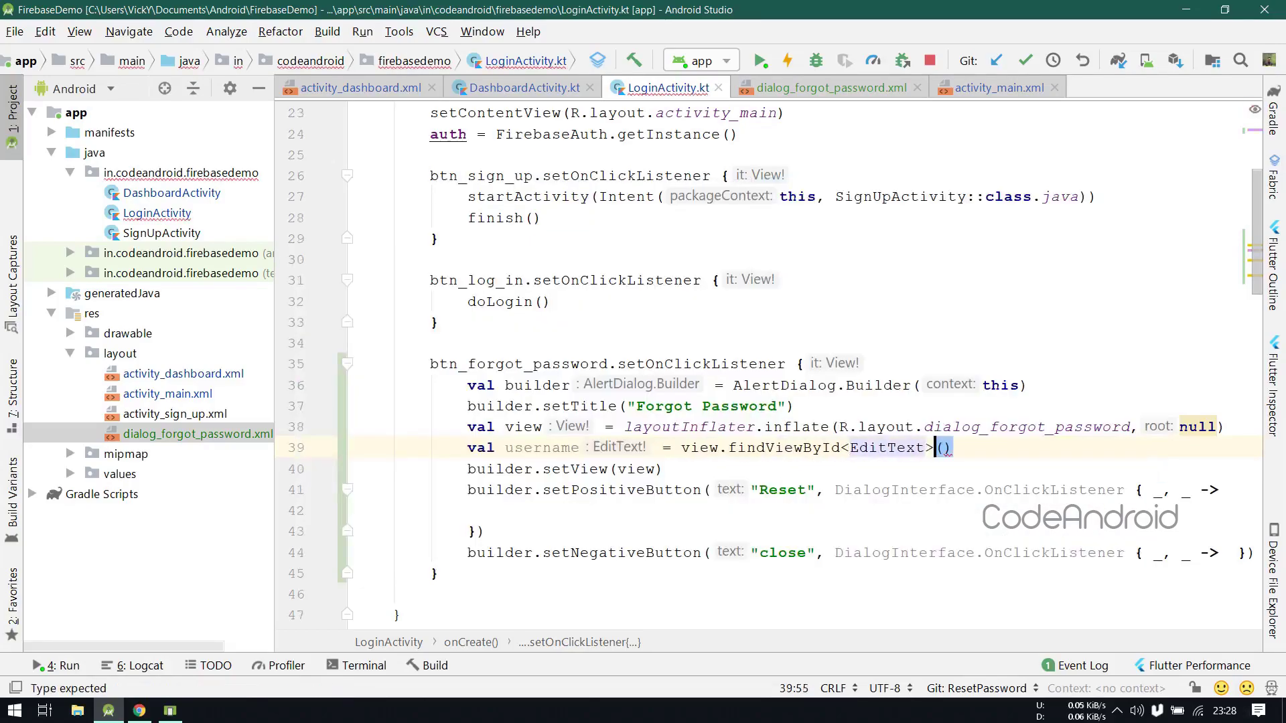
text((R.id.et)
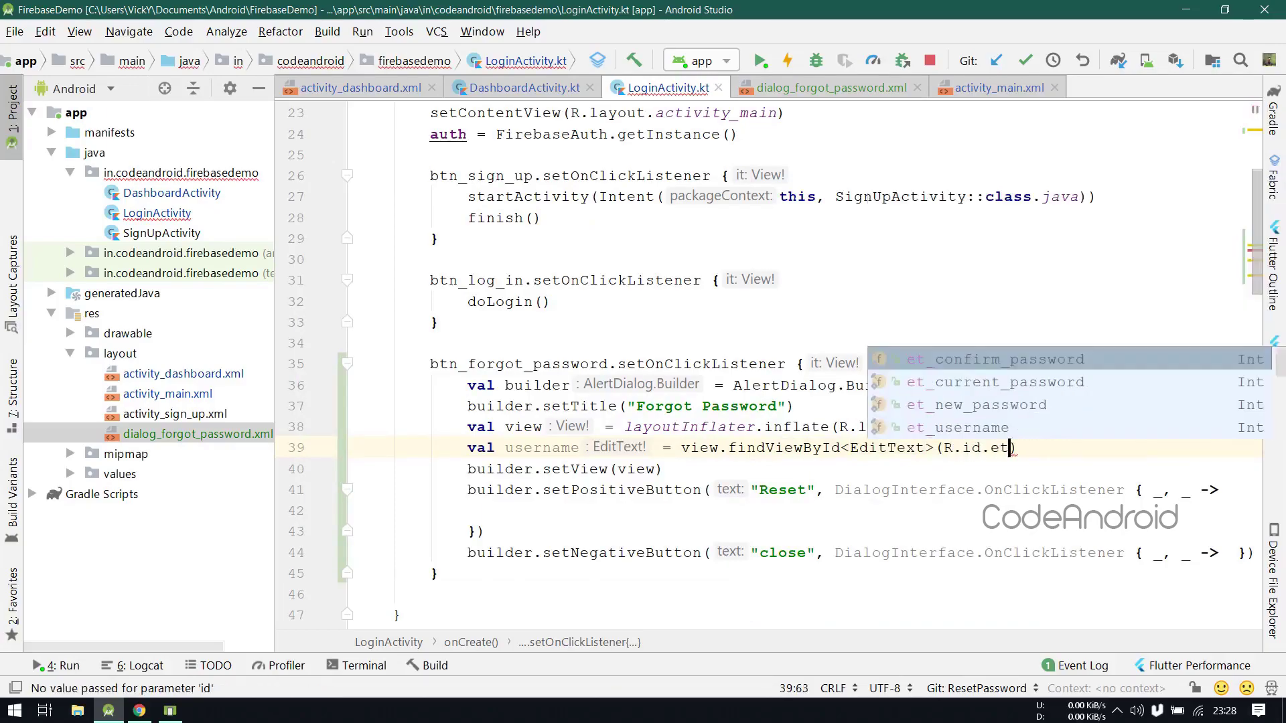
text(_user)
key(Return)
- Call forgotPassword() inside the Reset handler
double_click(542, 448)
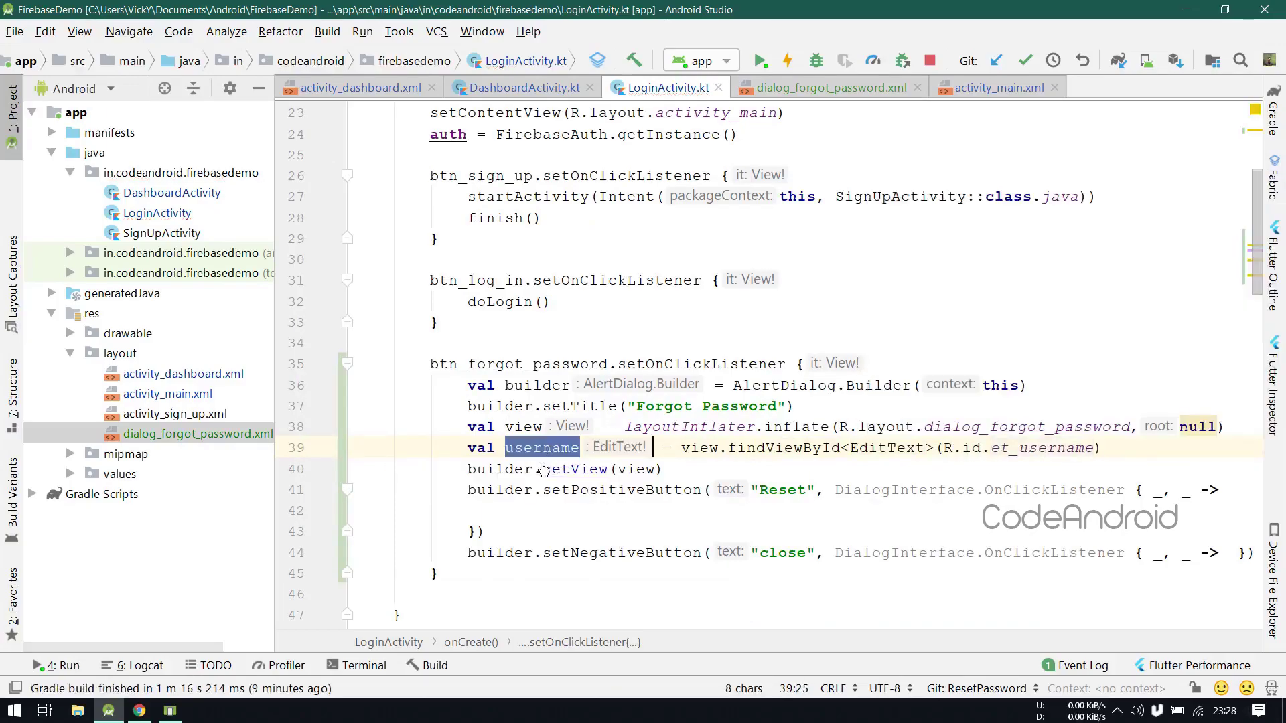
scroll(546, 402, down, 3)
click(546, 385)
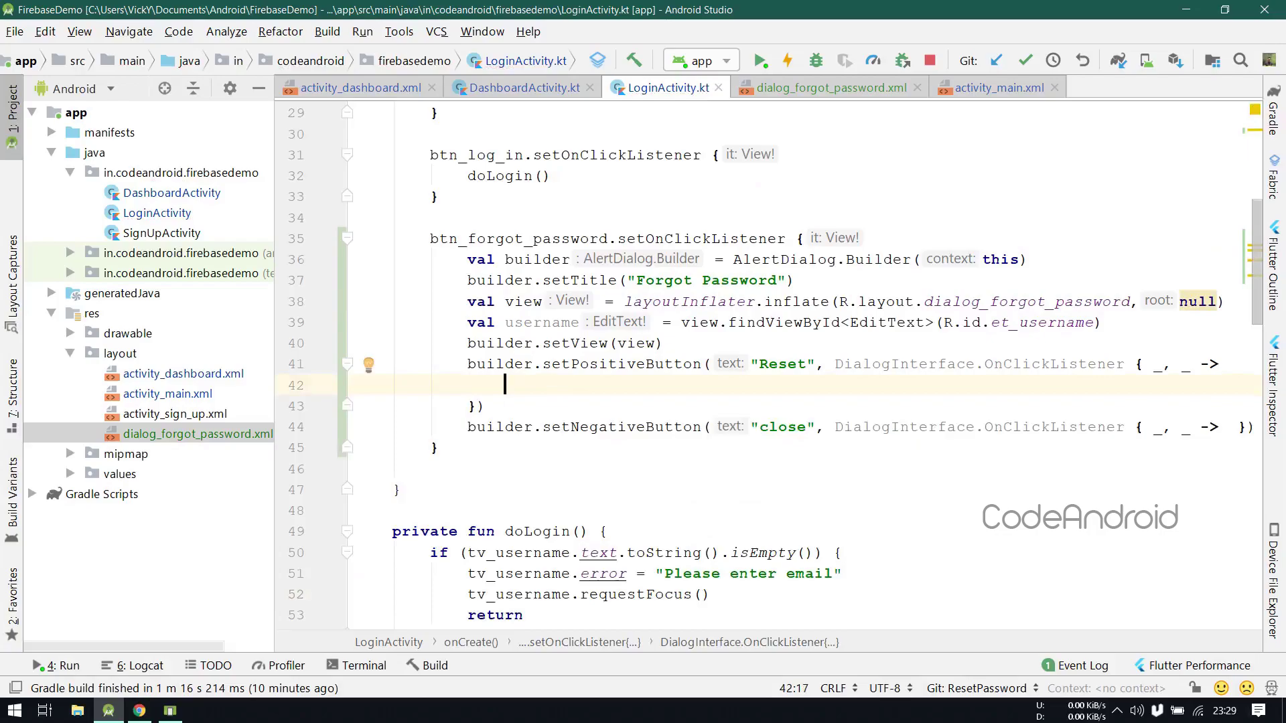
text(forgotPassword)
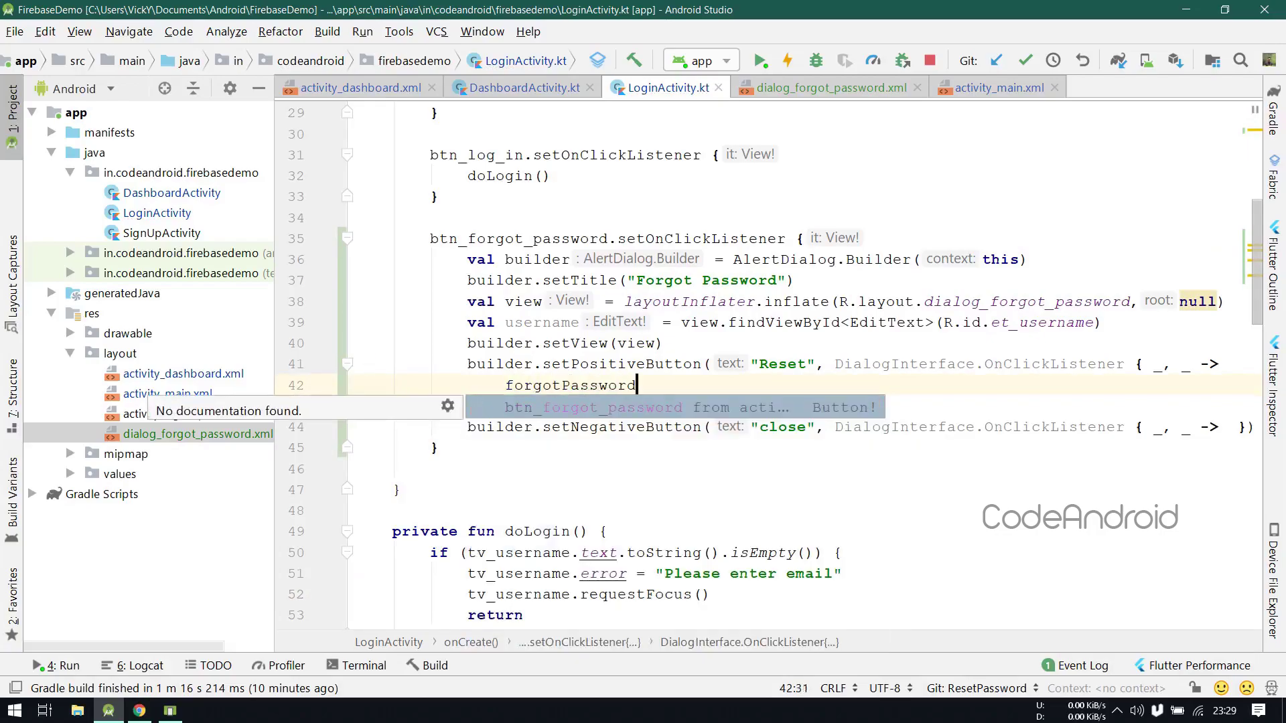
text(())
key(Left)
- Start a private forgotPassword function below the listener block
key(ctrl+shift+Left)
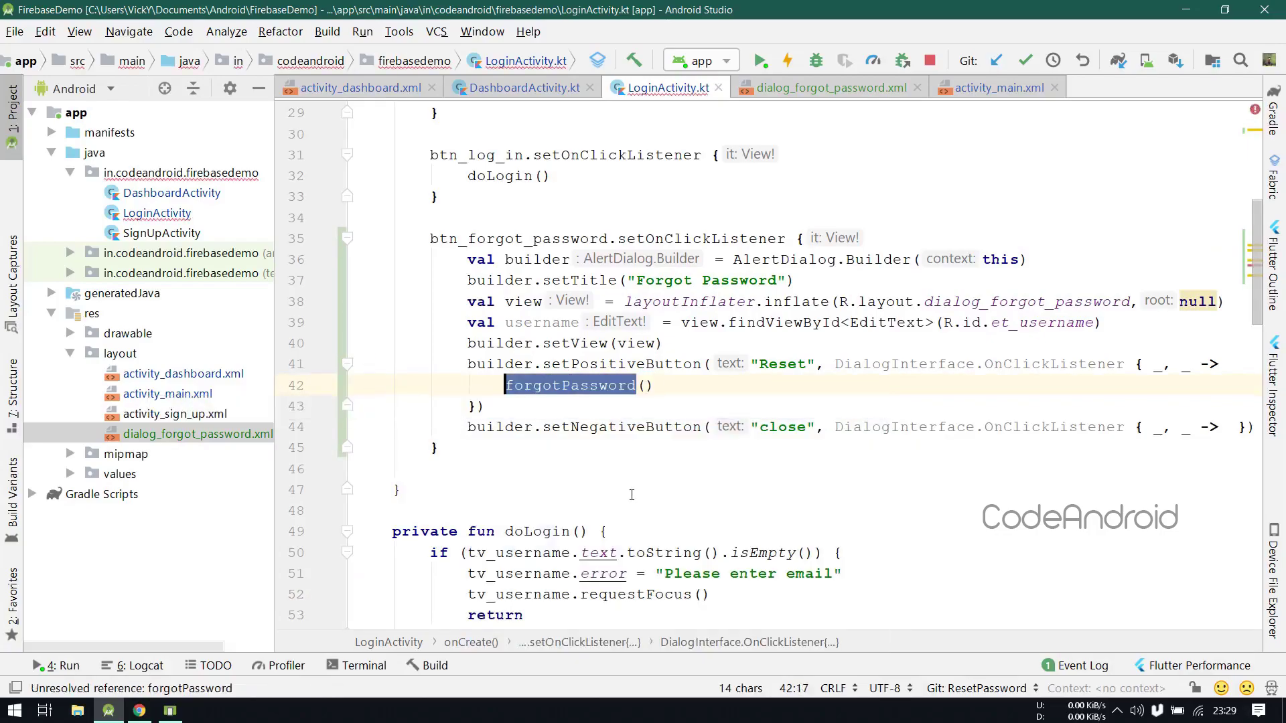
key(ctrl+c)
click(412, 489)
key(Return)
key(Return)
text(pri)
key(Tab)
text(fun forgotPassword)
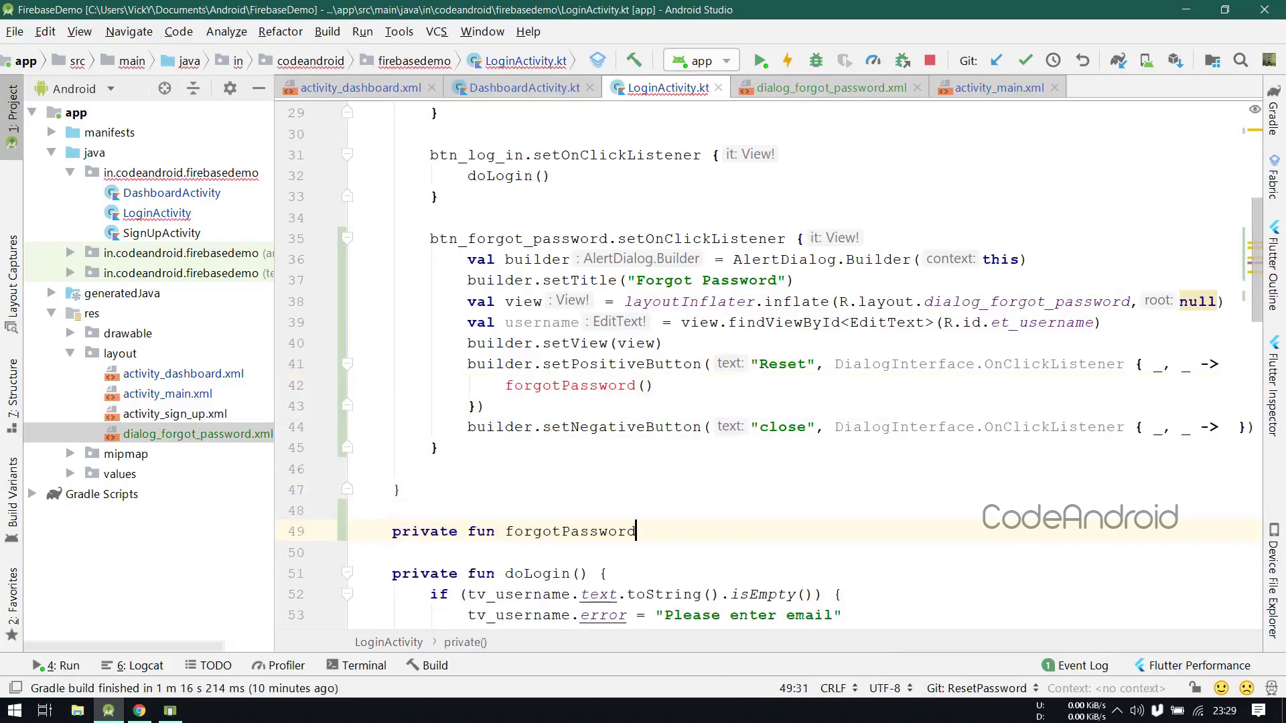
text((){)
key(Return)
scroll(718, 312, down, 3)
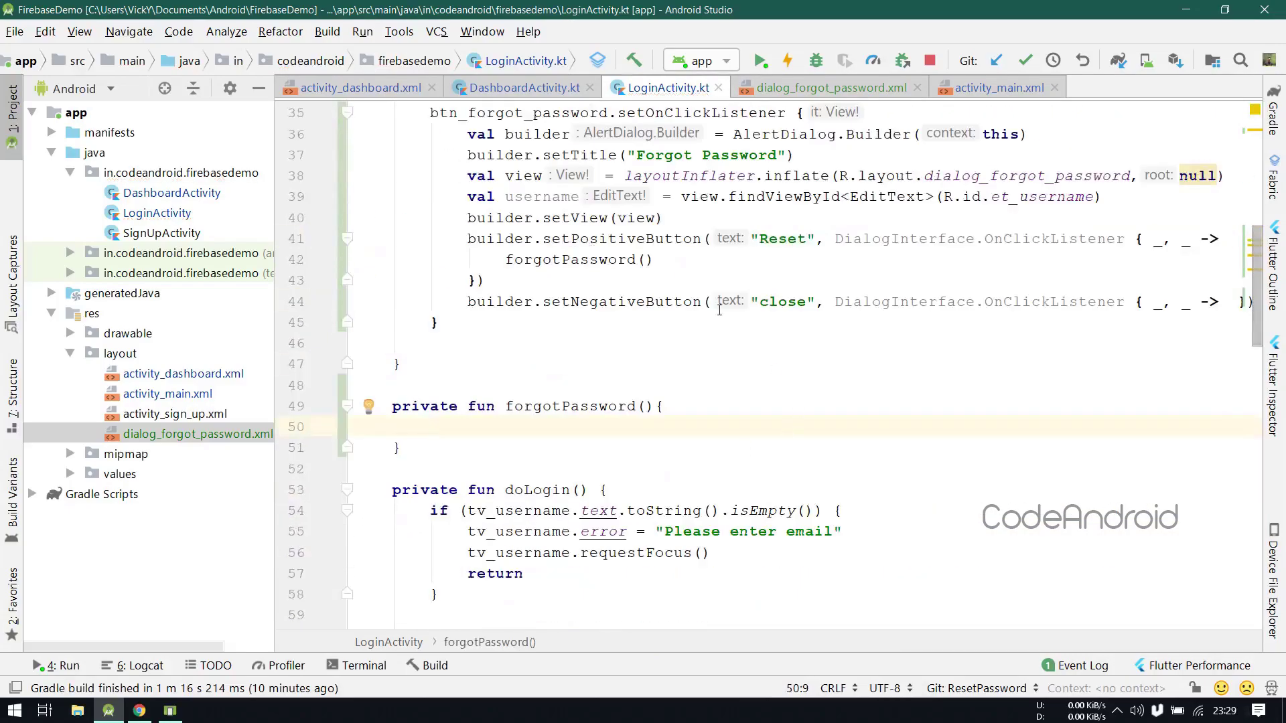
- Pass username to the forgotPassword call and declare it as an EditText parameter
double_click(542, 196)
key(ctrl+c)
click(646, 260)
key(ctrl+v)
click(643, 406)
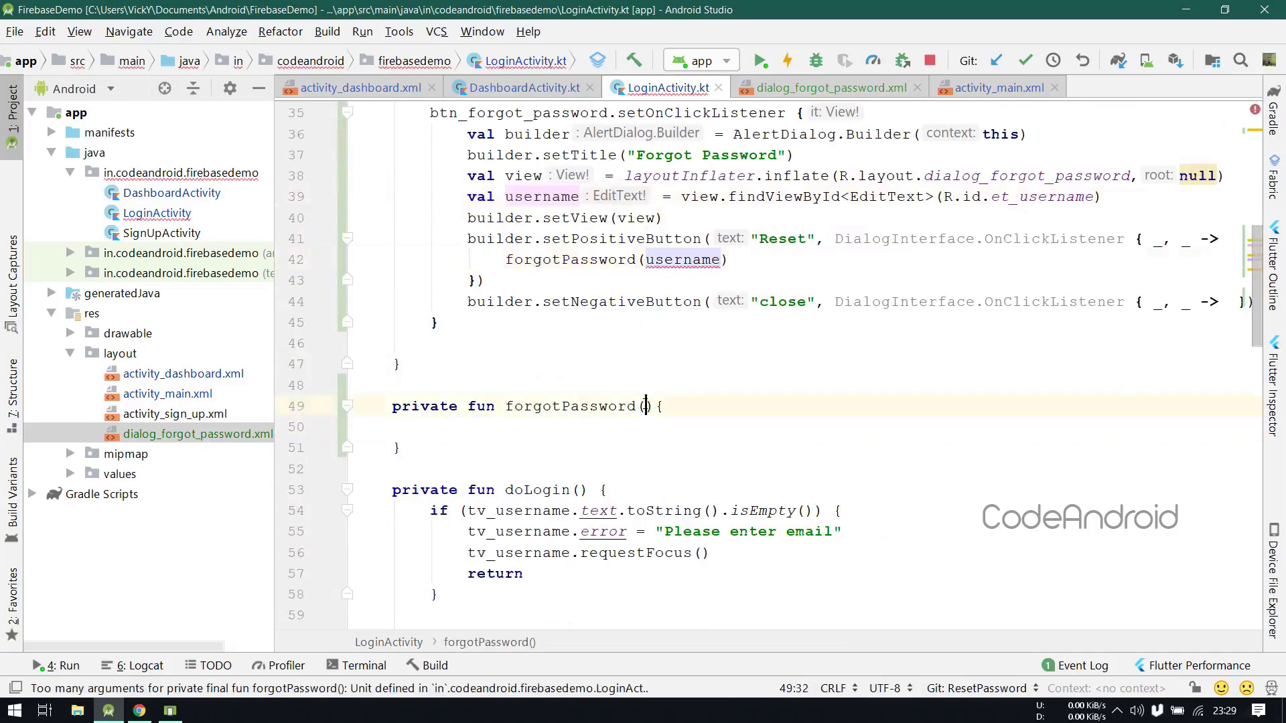
key(ctrl+v)
text(: Edit)
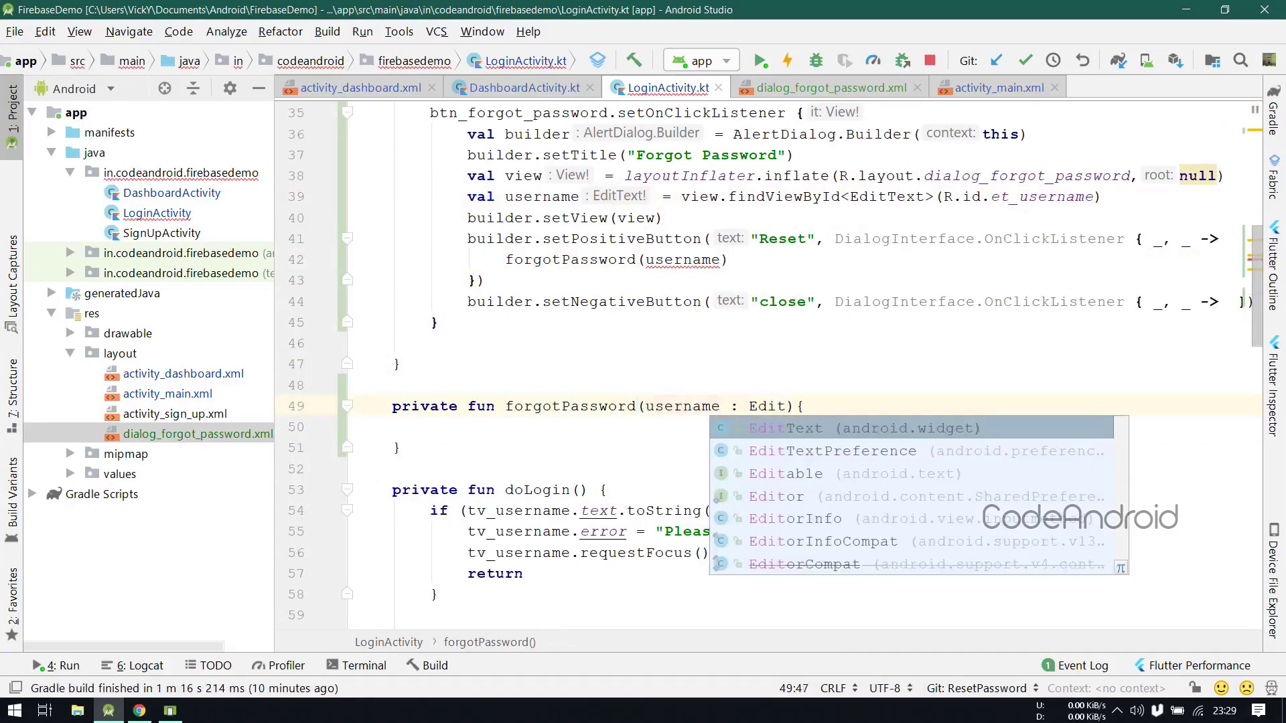
key(Return)
double_click(684, 406)
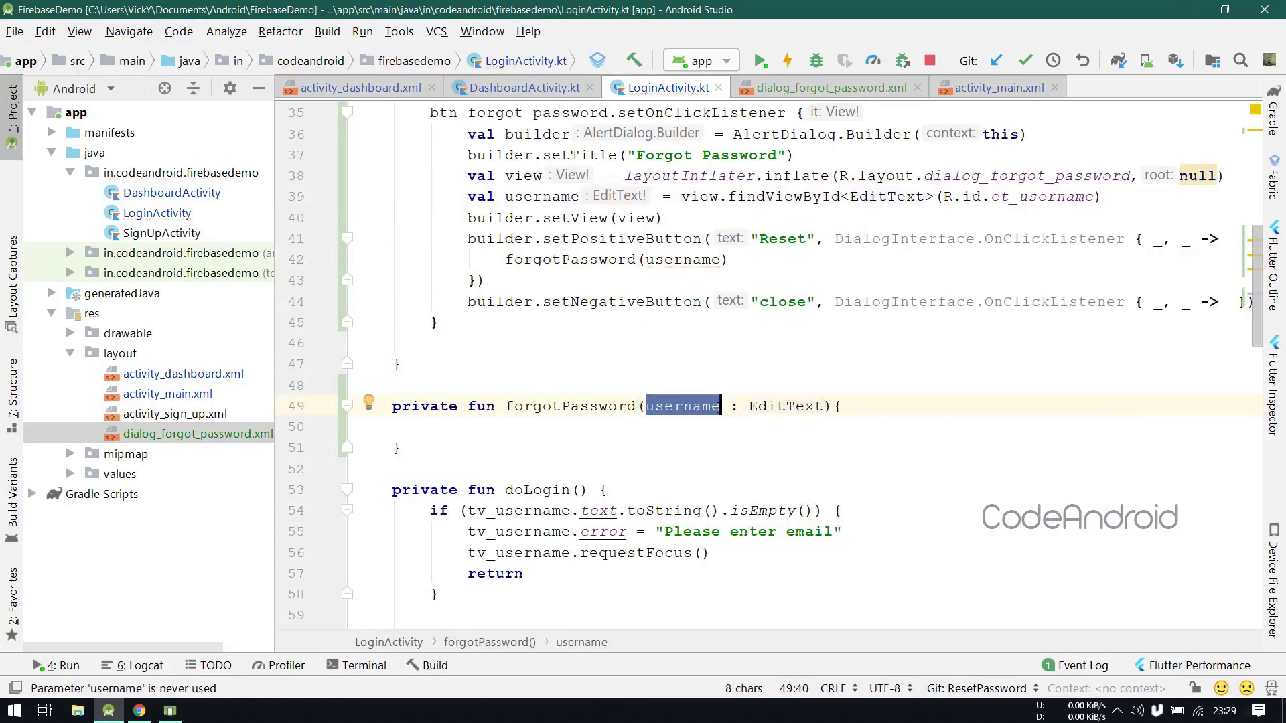
scroll(644, 403, down, 4)
mouse_move(430, 260)
mouse_down()
mouse_move(499, 449)
mouse_move(443, 470)
mouse_up()
- Paste doLogin's email validation checks into forgotPassword and begin replacing tv_username with username
key(ctrl+c)
scroll(643, 402, up, 5)
click(473, 431)
key(ctrl+v)
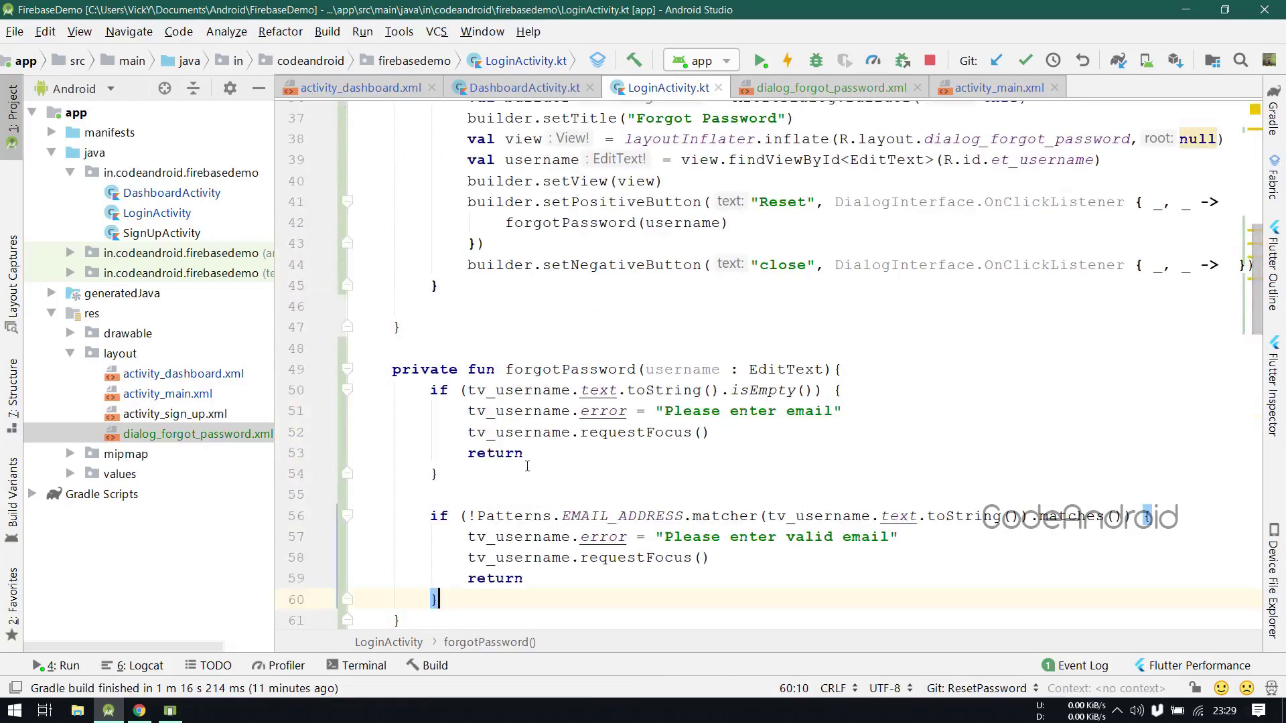
double_click(682, 369)
key(ctrl+c)
double_click(518, 389)
key(ctrl+v)
- Remove the error and requestFocus lines, finish swapping in username, and add blank lines
double_click(518, 432)
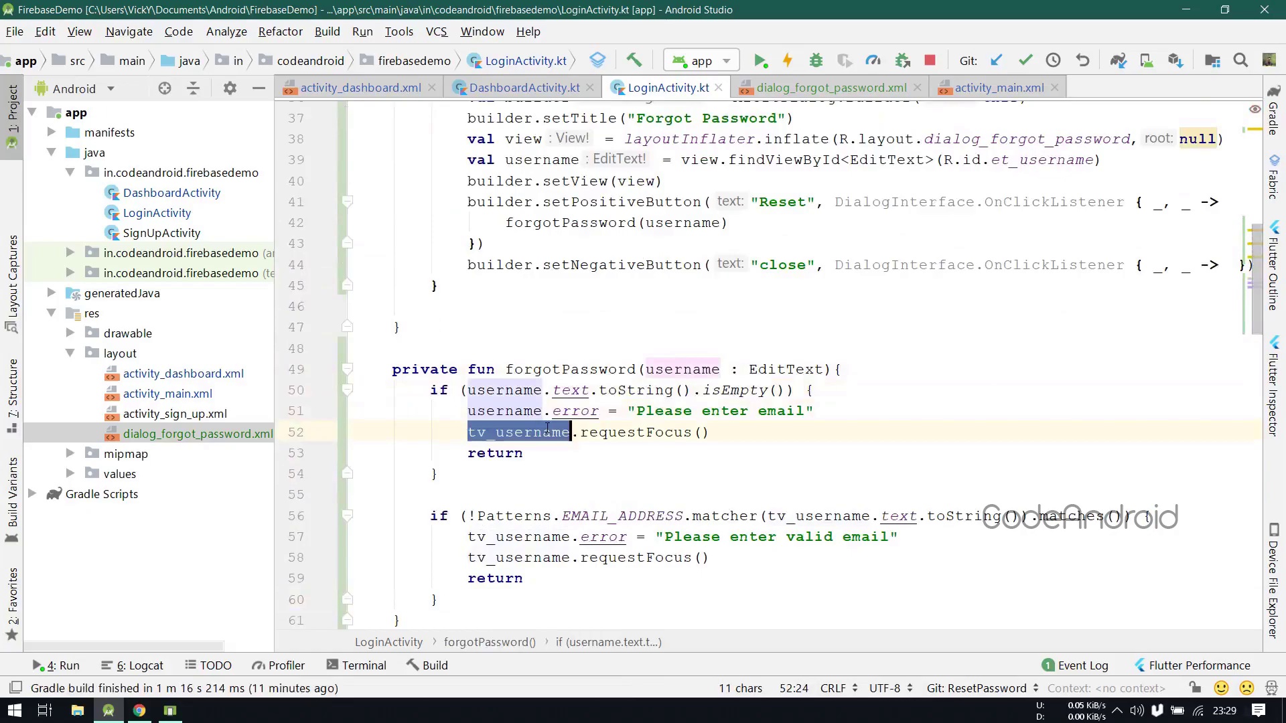
click(710, 432)
key(shift+Up)
key(BackSpace)
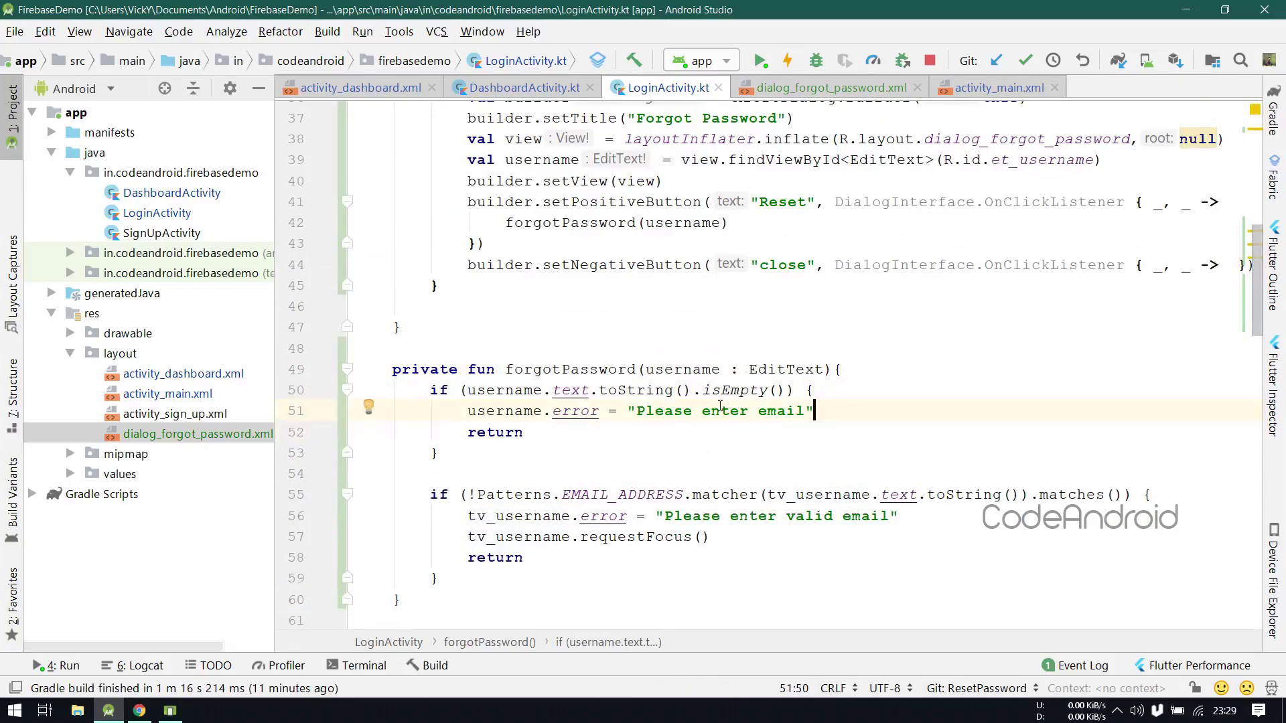
key(shift+Up)
key(BackSpace)
double_click(517, 516)
key(shift+Down)
key(BackSpace)
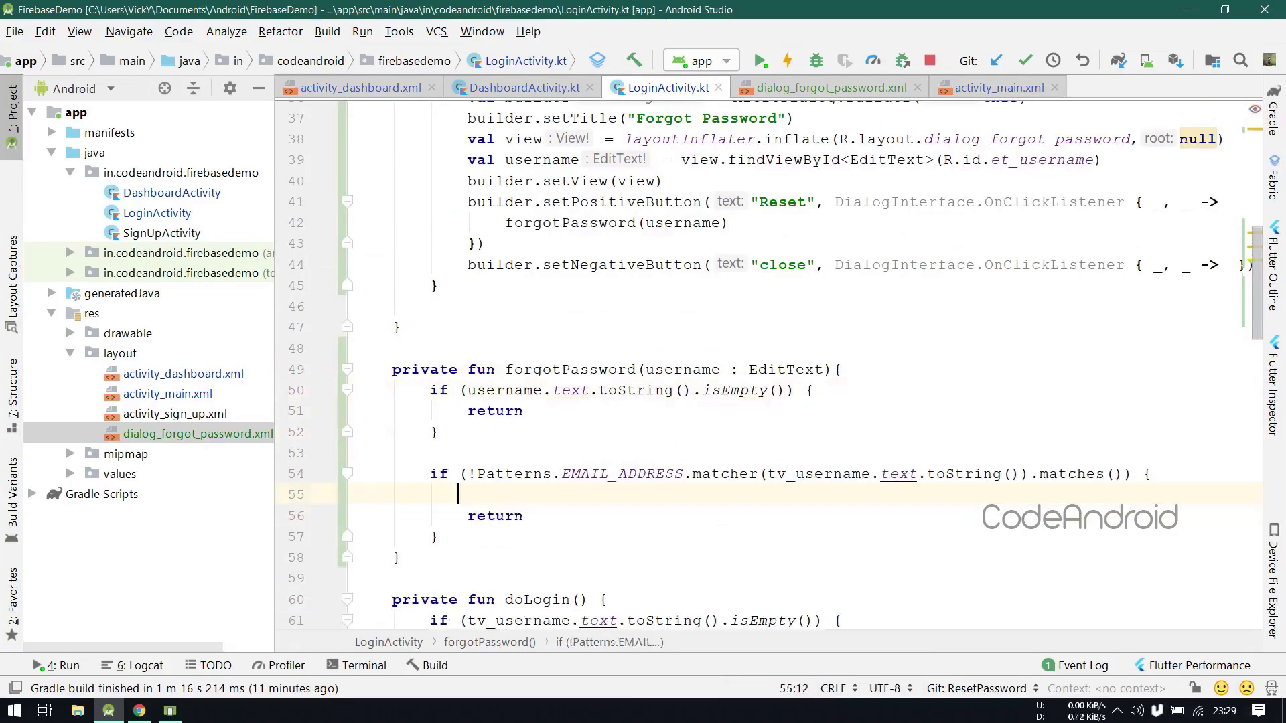
key(BackSpace)
double_click(819, 473)
key(ctrl+v)
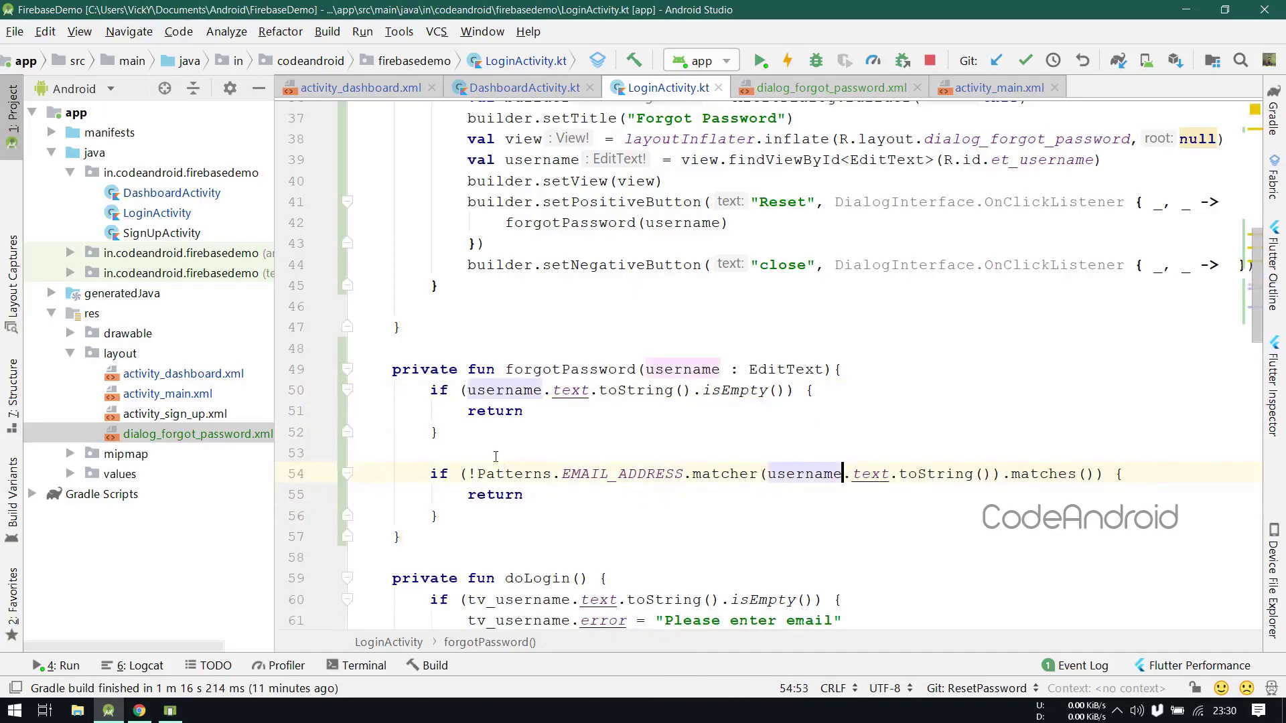
click(484, 514)
key(Return)
key(Return)
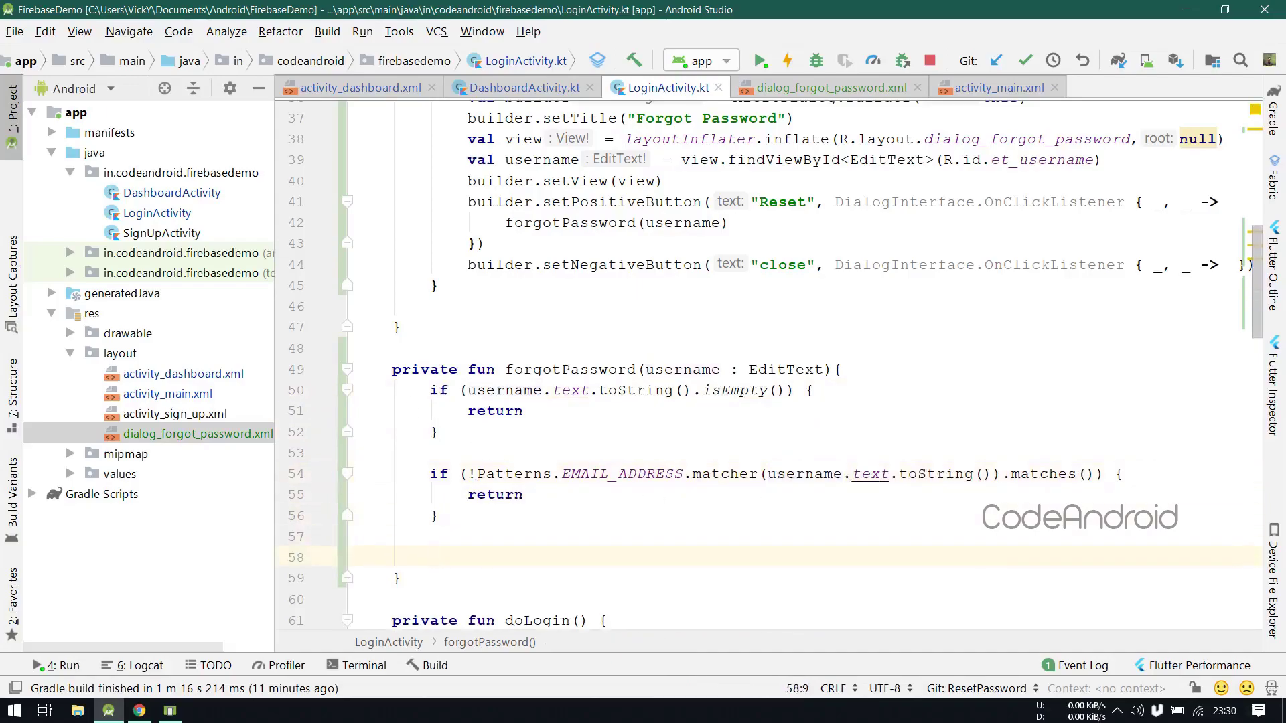
key(ctrl+Return)
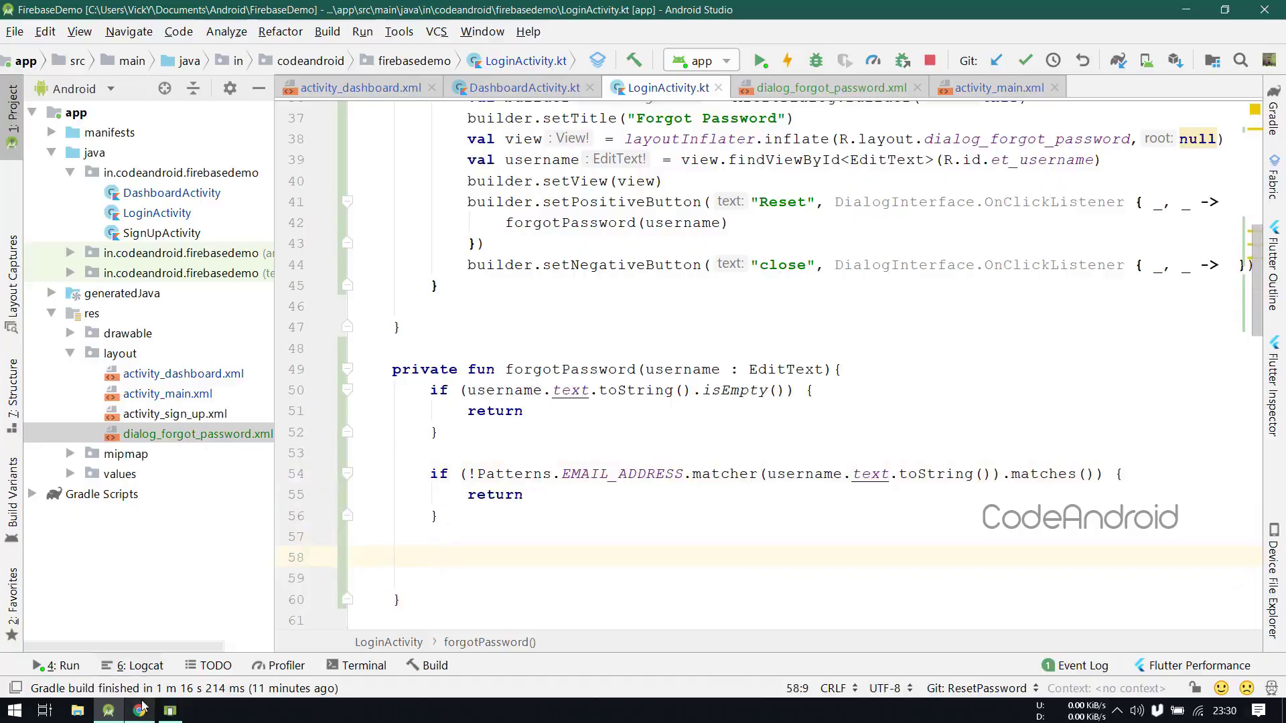
- Copy the Firebase docs' Kotlin sendPasswordResetEmail sample and return to Android Studio
click(138, 711)
scroll(472, 370, down, 3)
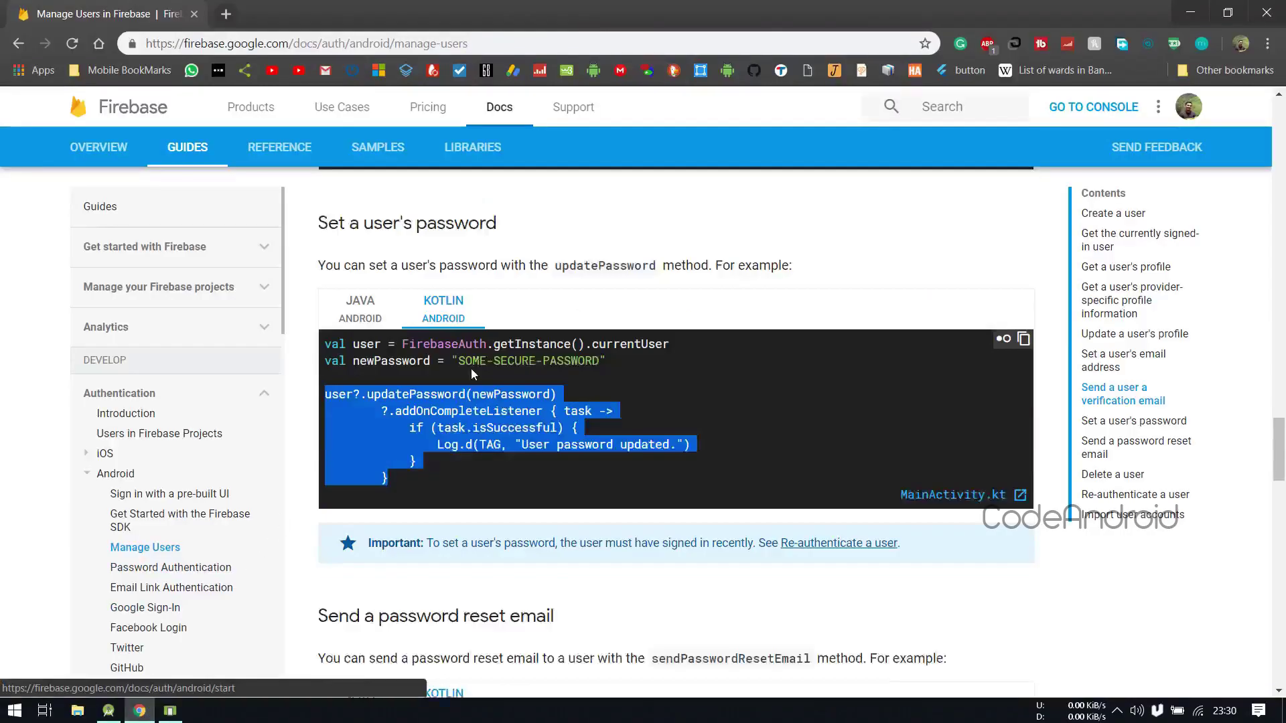
scroll(472, 369, down, 3)
scroll(470, 370, down, 3)
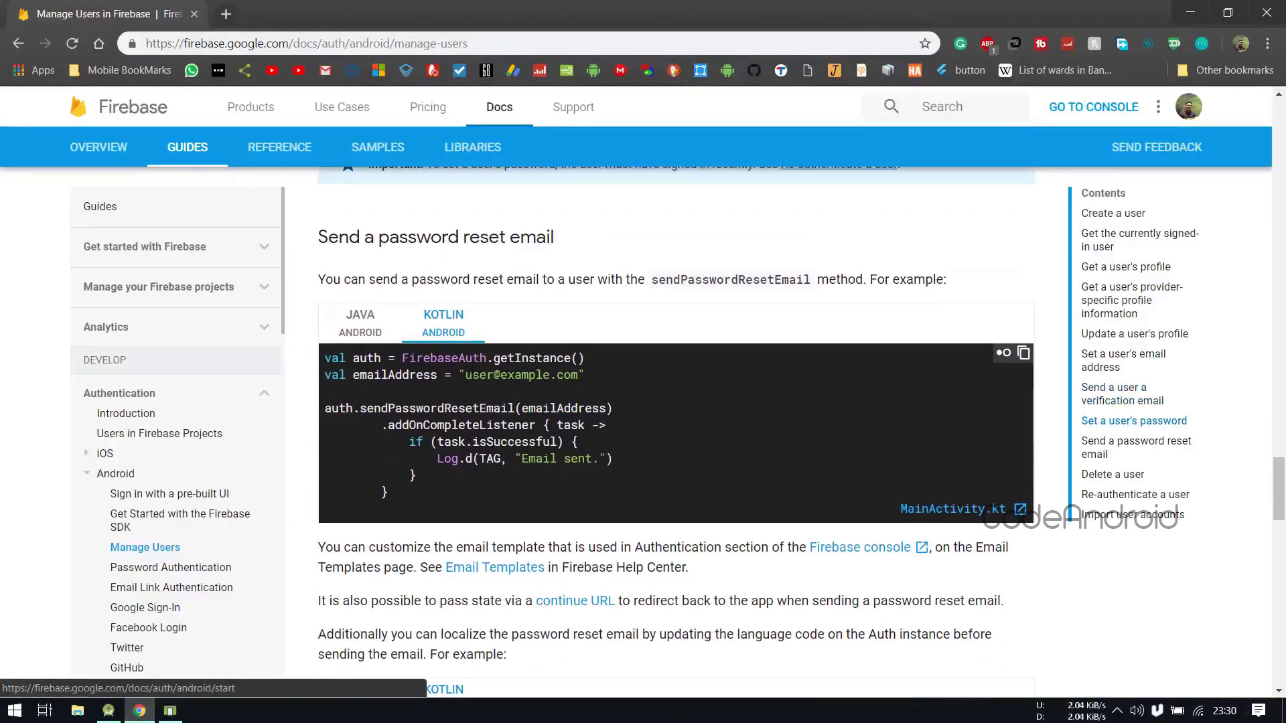
drag(339, 236, 543, 239)
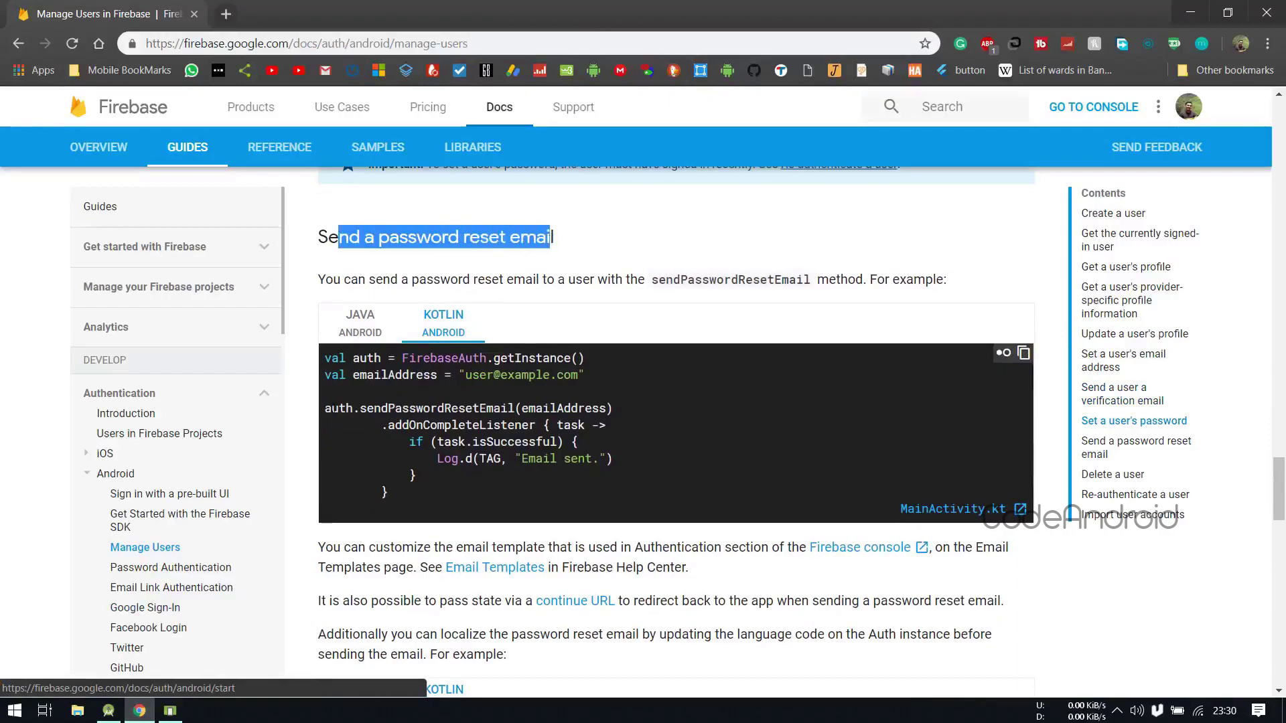
click(324, 408)
drag(323, 408, 422, 489)
key(ctrl+c)
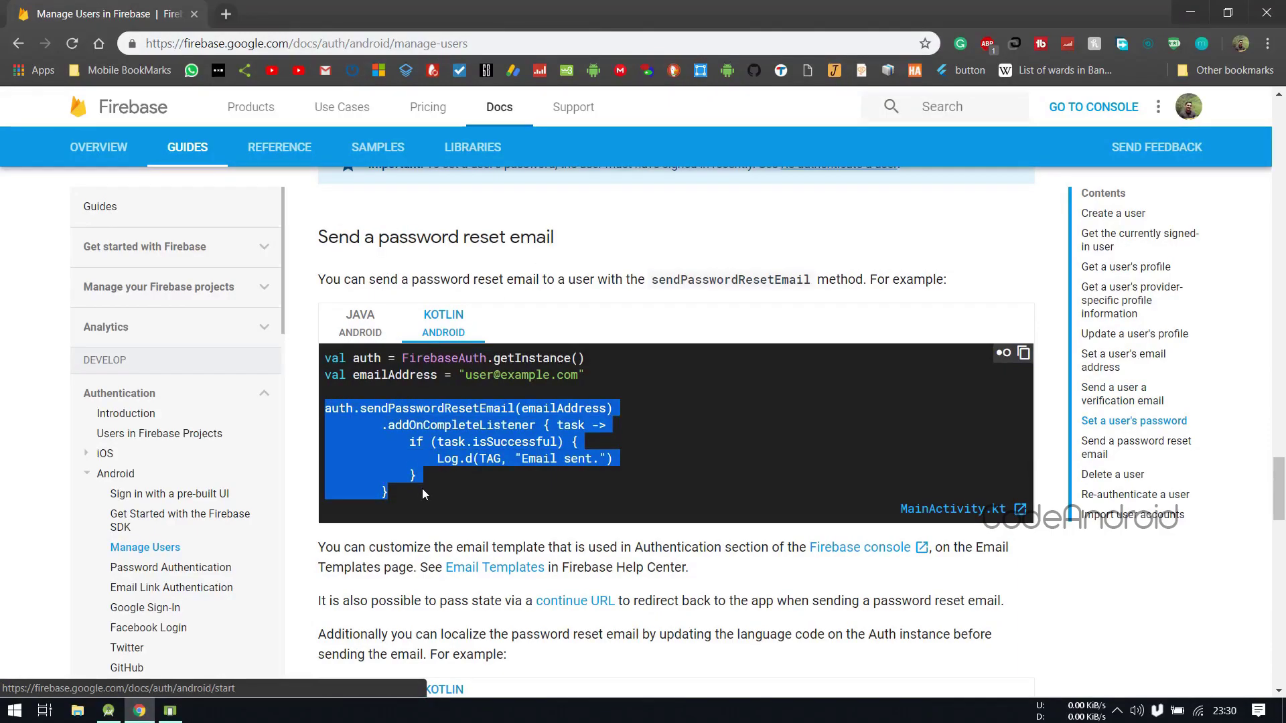
key(alt+Tab)
- Paste the reset snippet into forgotPassword, replacing emailAddress with username.text.toString()
key(ctrl+v)
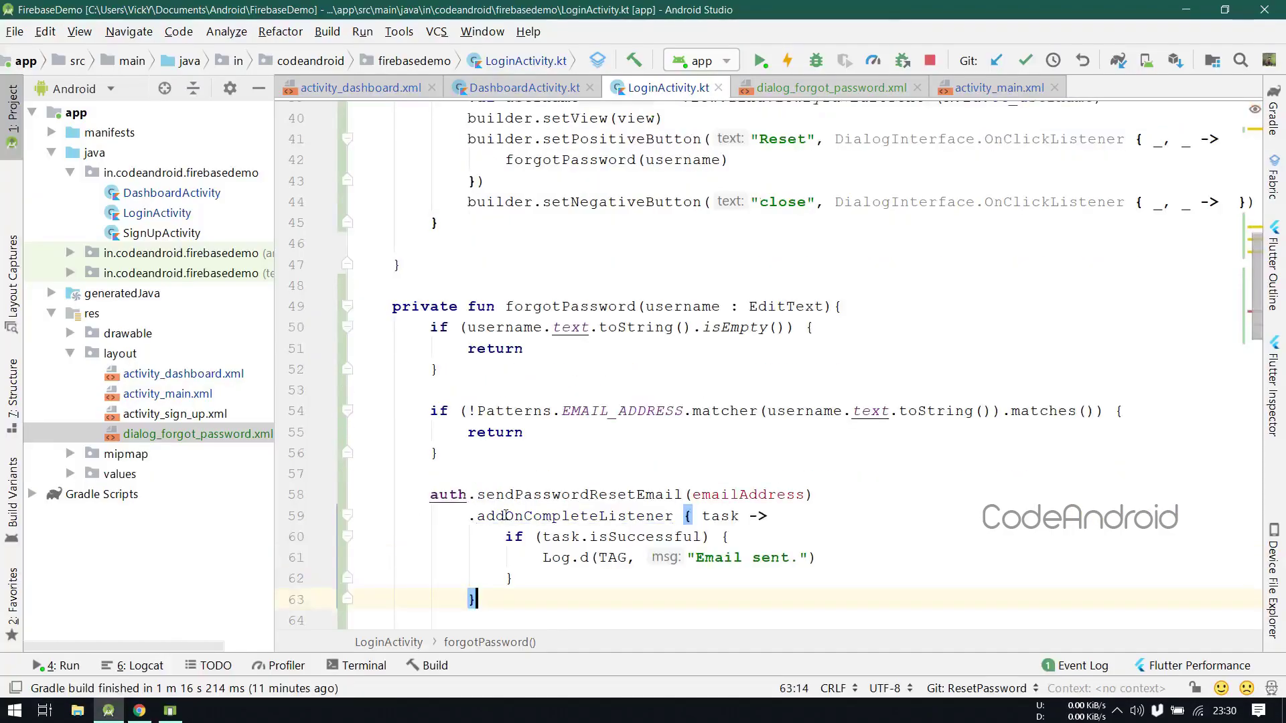
click(742, 495)
drag(767, 411, 992, 411)
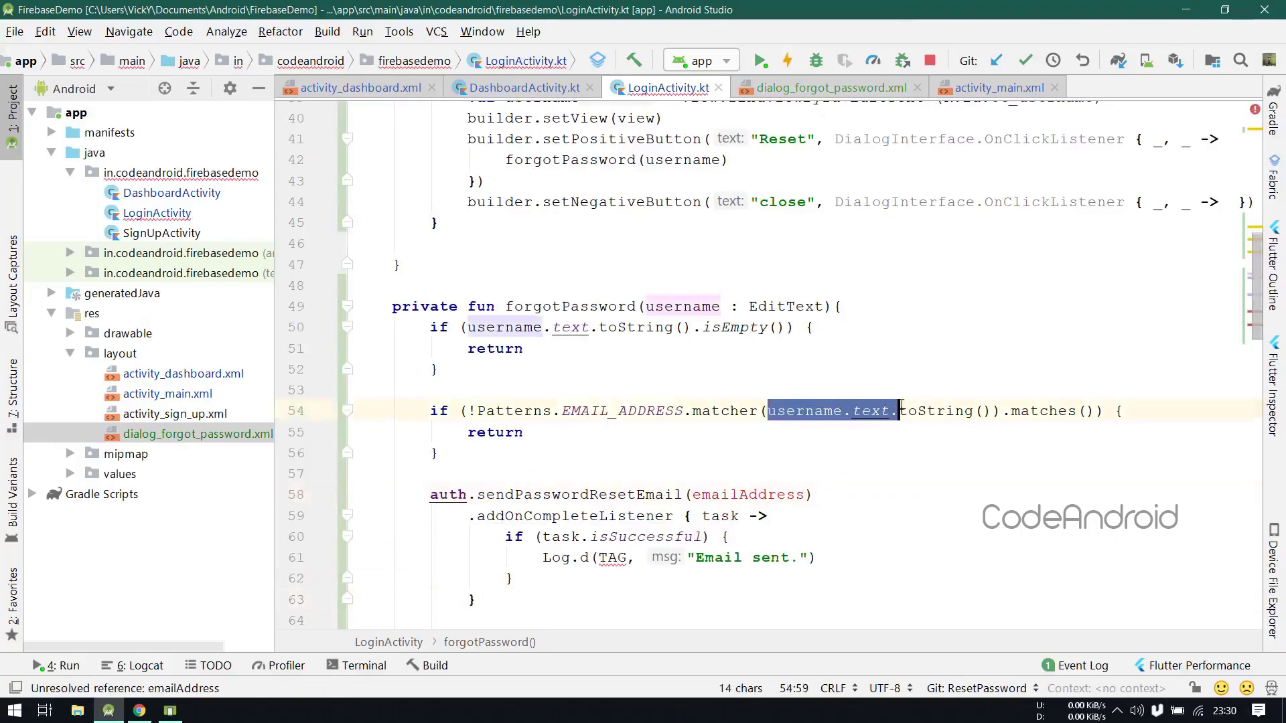
key(ctrl+c)
double_click(734, 494)
key(ctrl+v)
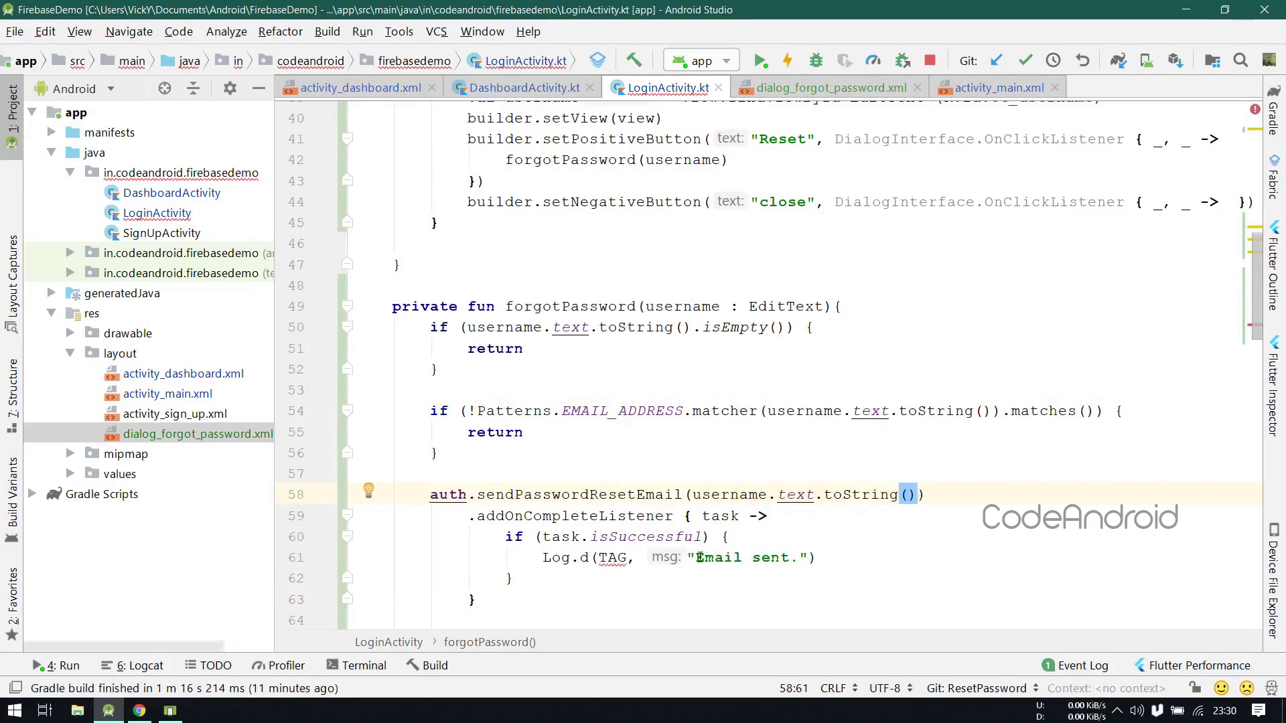
- Replace the Log.d statement with a Toast showing "Email sent."
key(ctrl+w)
key(ctrl+w)
key(ctrl+w)
key(BackSpace)
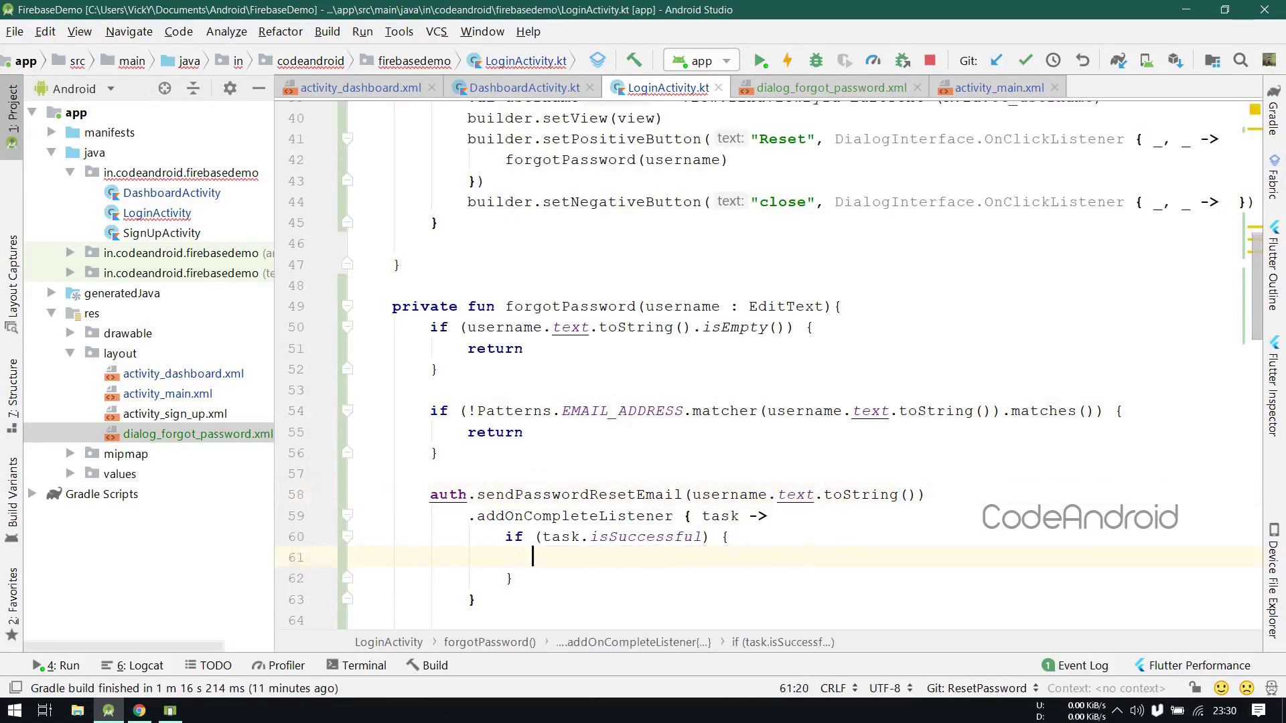
text(Toast.makeText()
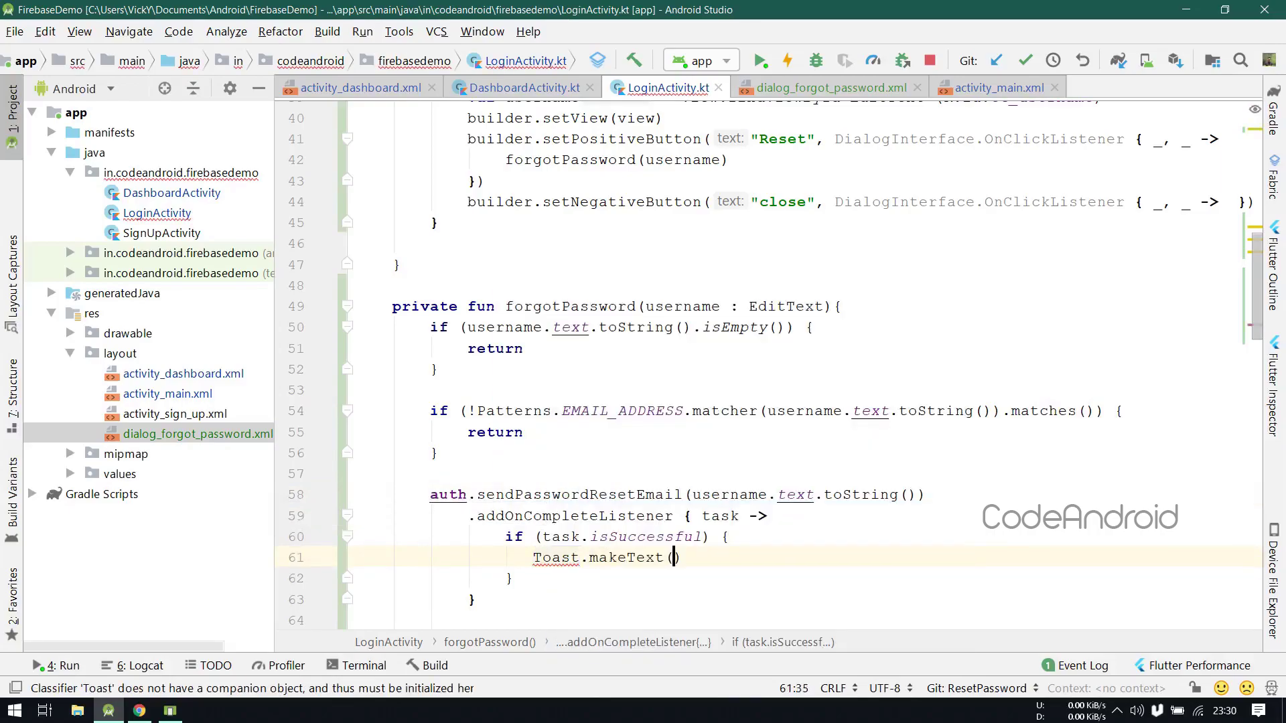
text(this,"Email sent.",Toast)
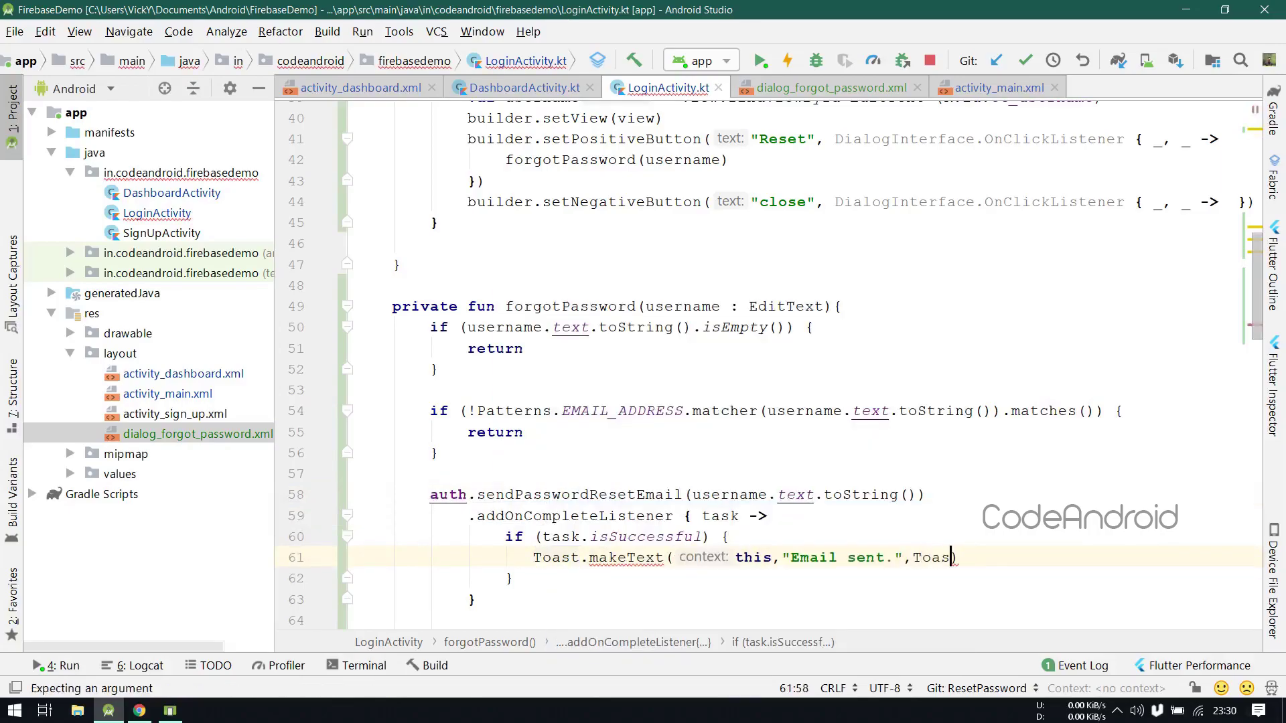
text(.L)
key(Return)
text().s)
key(Return)
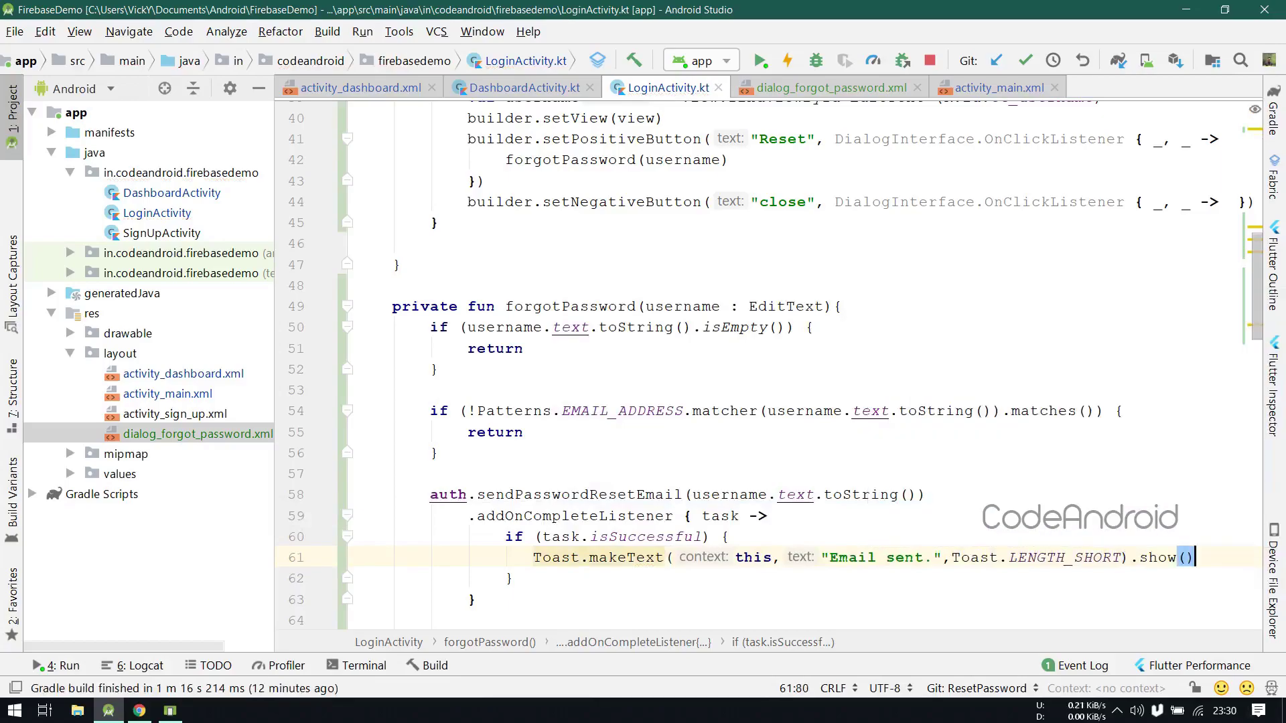
scroll(588, 520, up, 2)
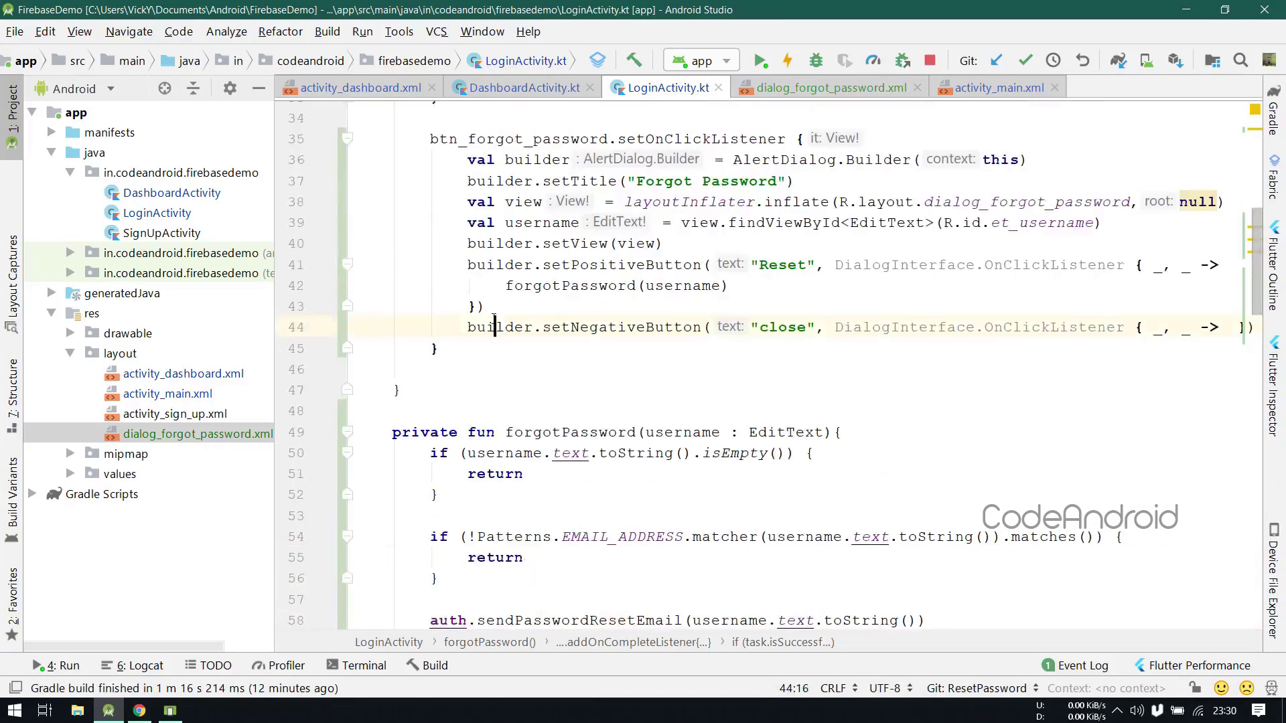
- Add builder.show() after the negative button so the dialog appears
double_click(495, 327)
key(End)
key(Return)
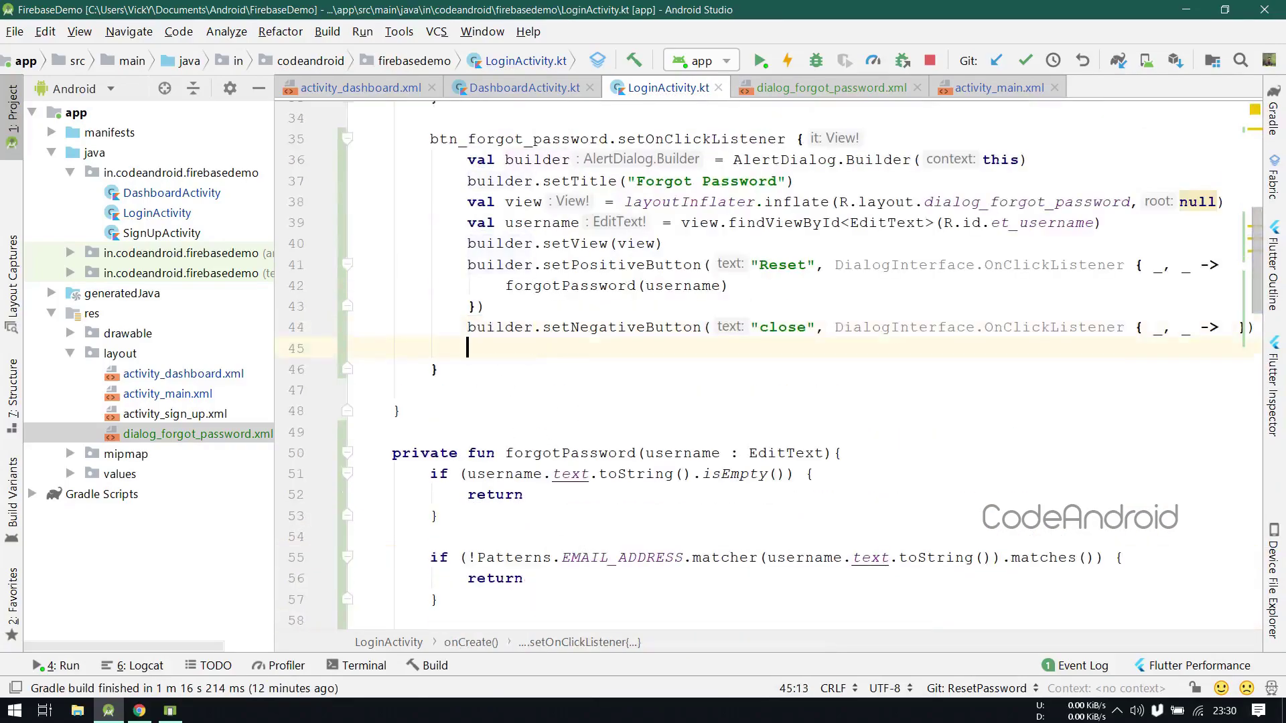
text(builder.sh)
key(Return)
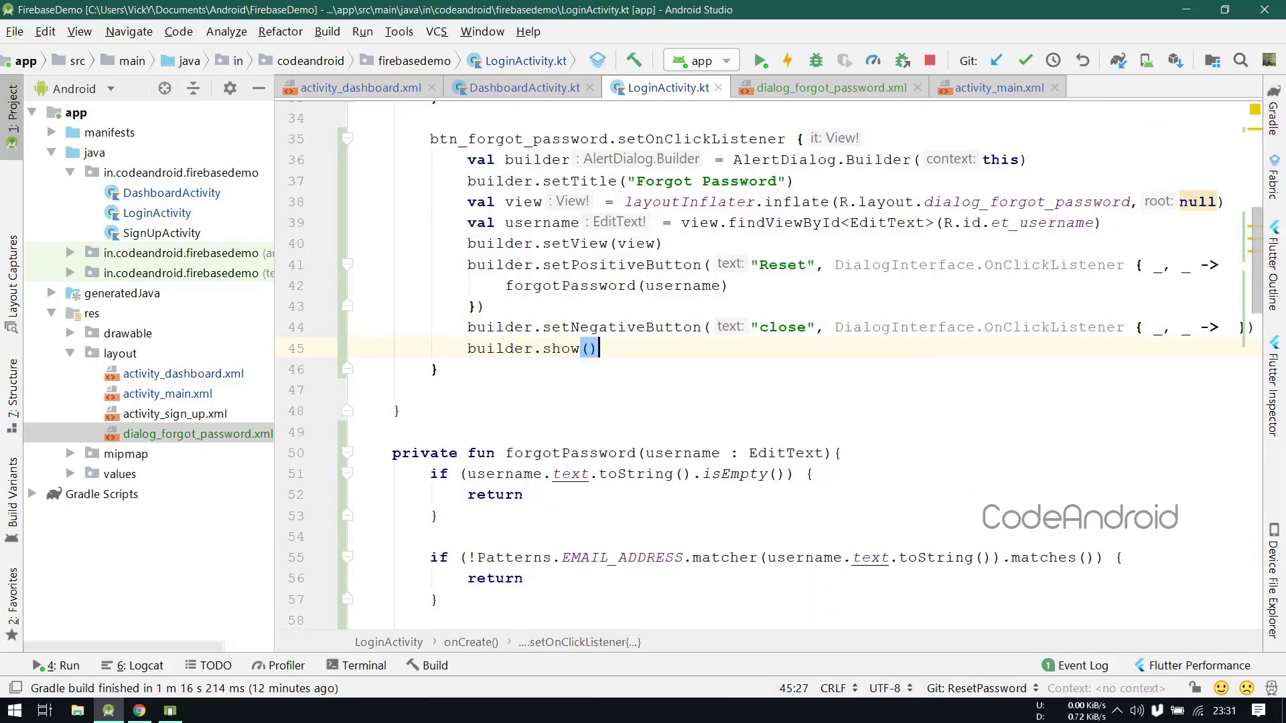
scroll(500, 342, down, 3)
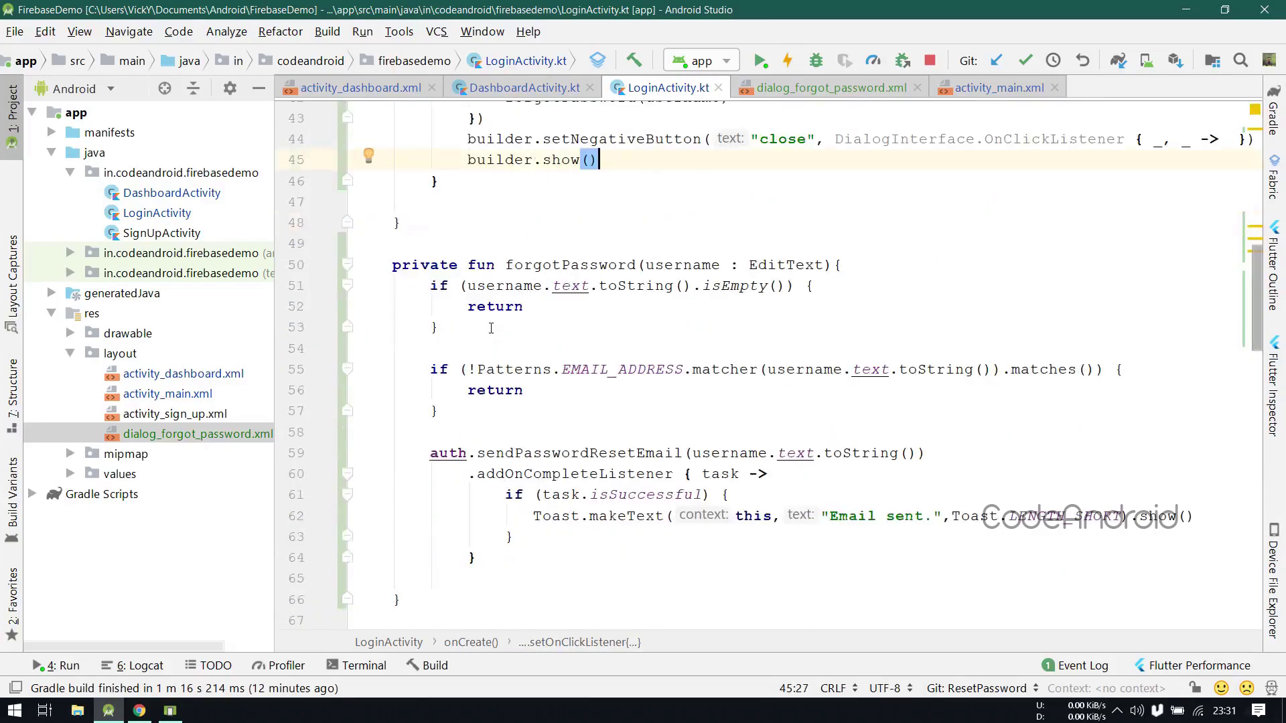
- Run FirebaseDemo on the emulator, enter the email under Forgot Password, and tap RESET
key(shift+F10)
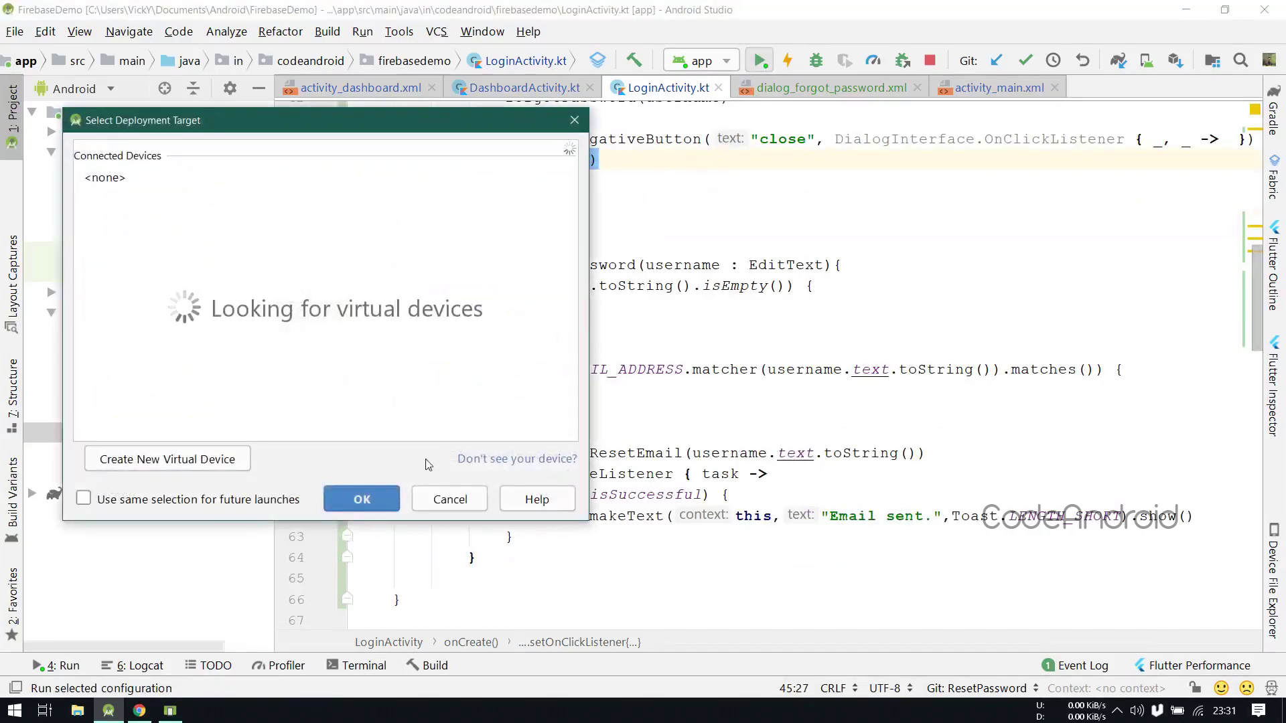
double_click(318, 173)
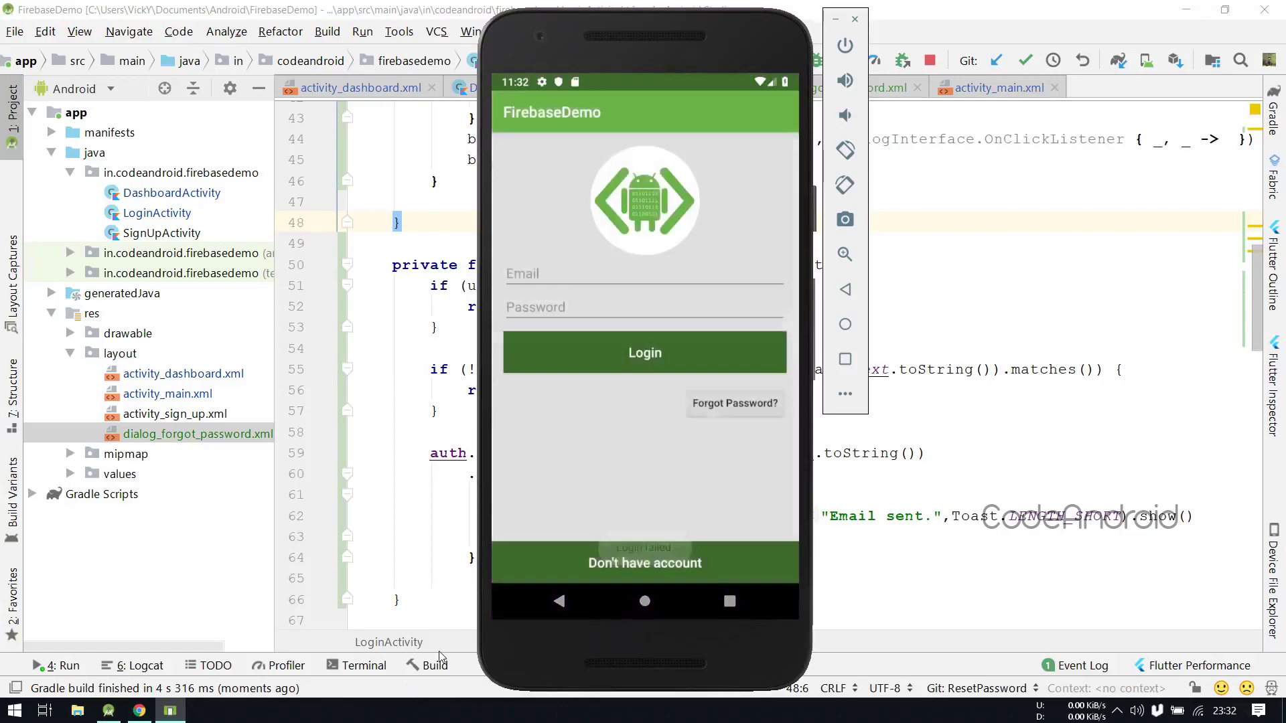
click(729, 405)
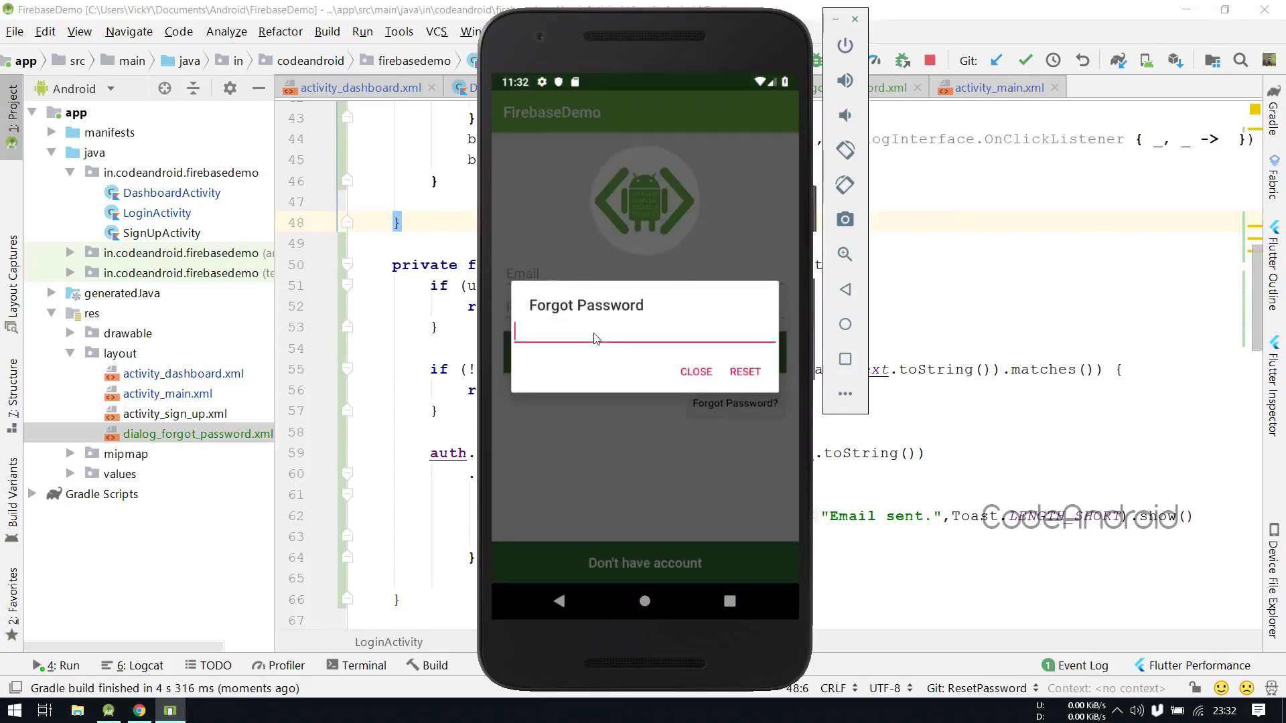
click(595, 337)
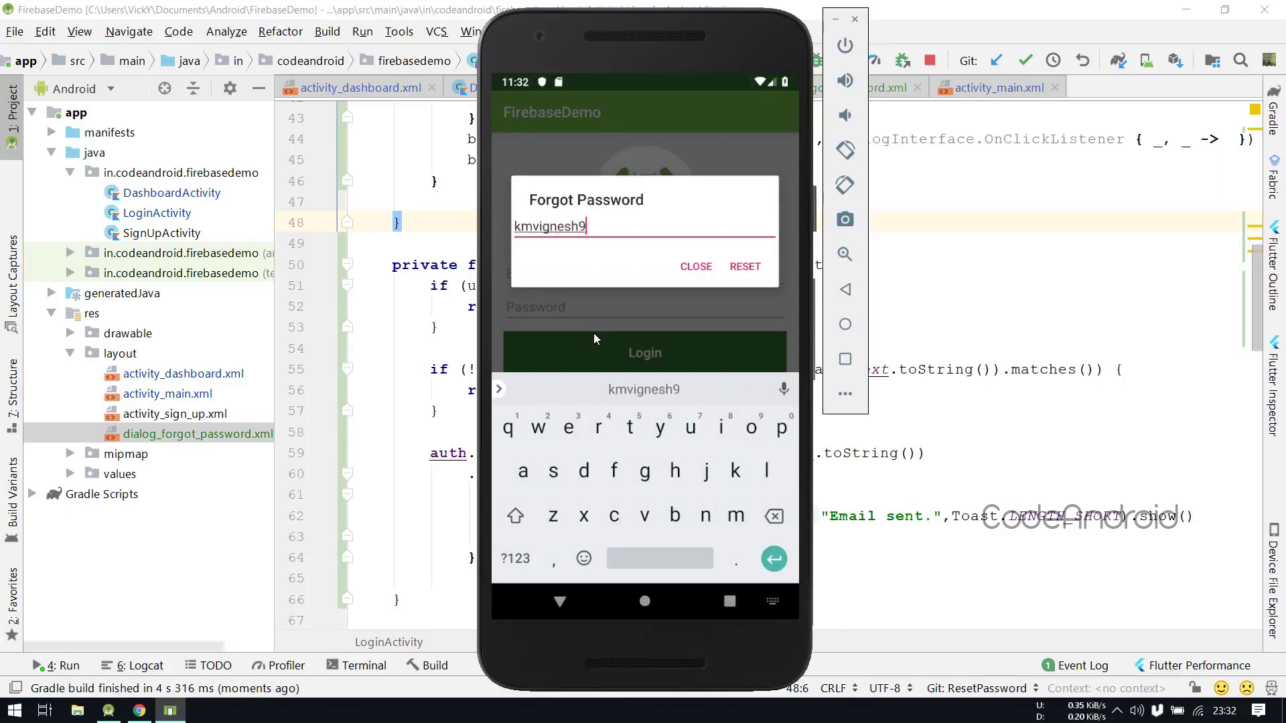
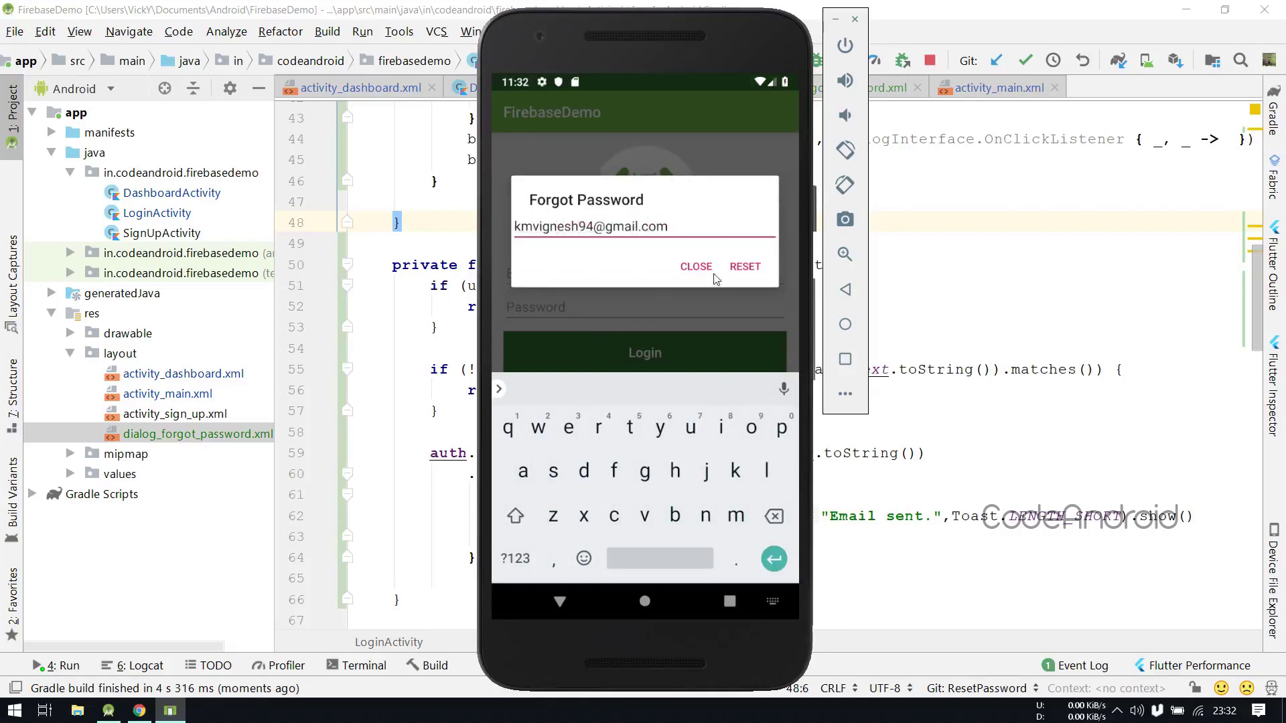
click(746, 267)
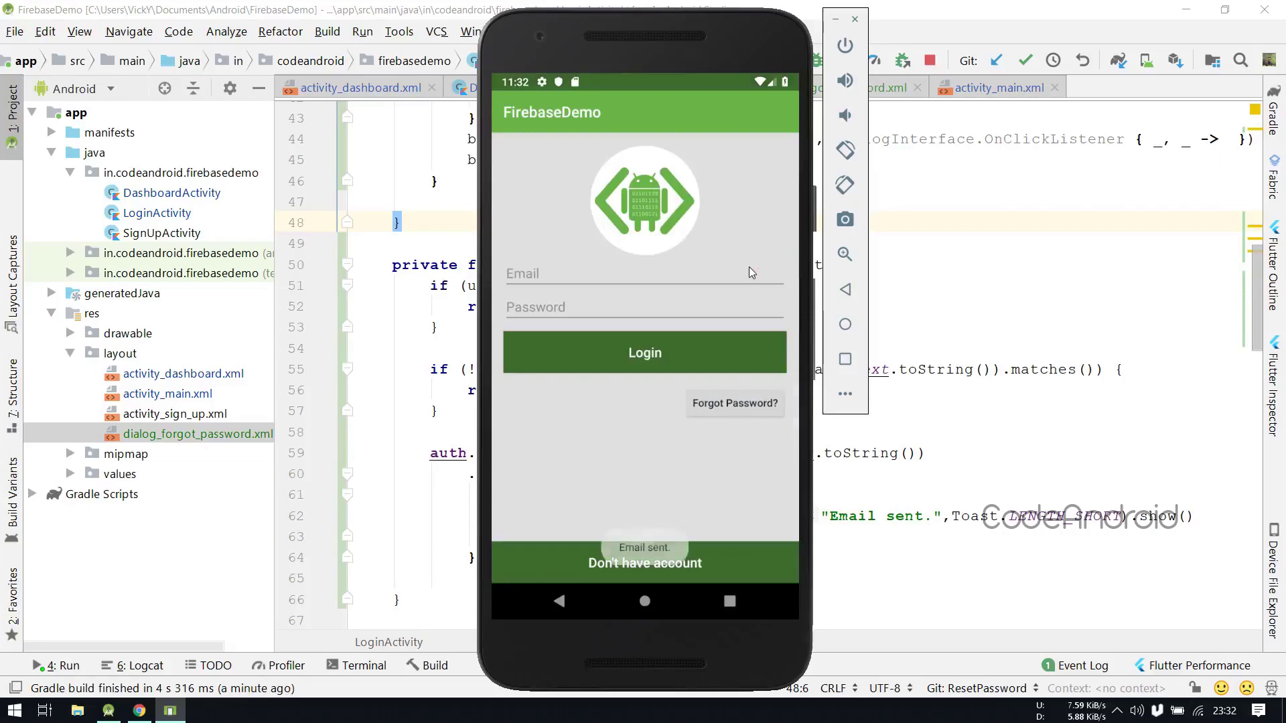
- In a new browser tab, follow the emailed reset link and save a new password
click(140, 711)
key(ctrl+t)
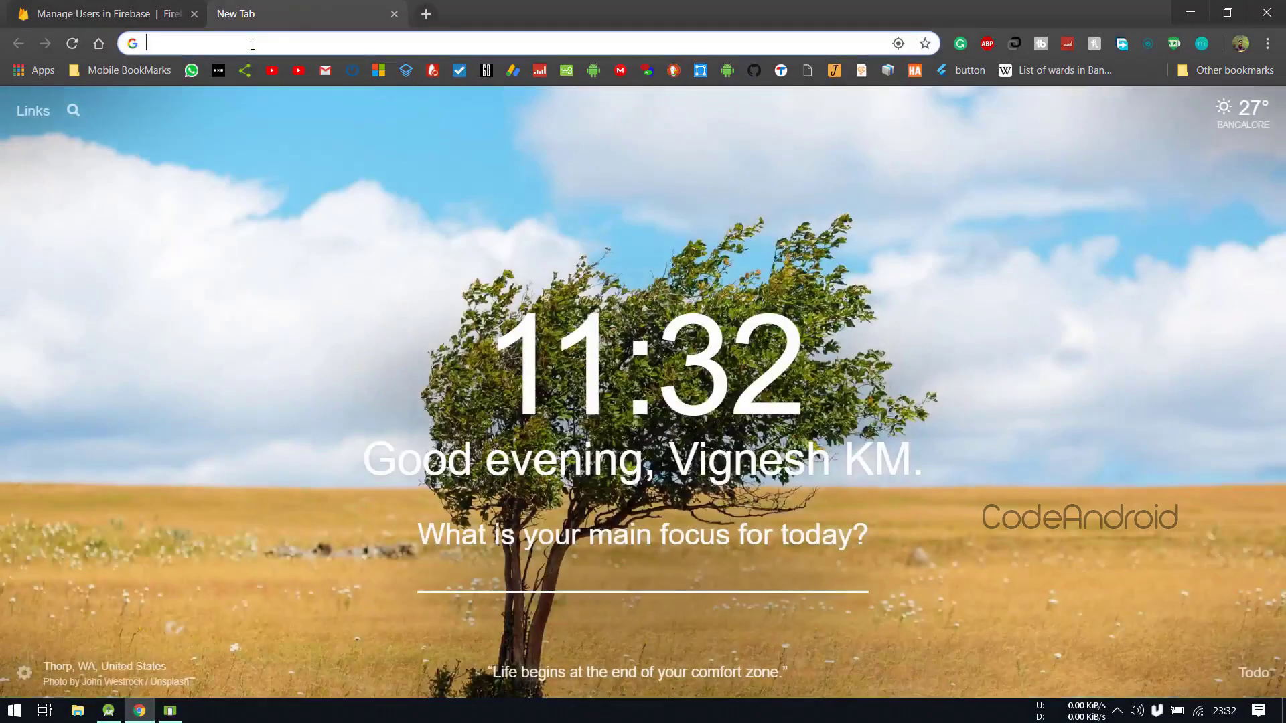
text(mai)
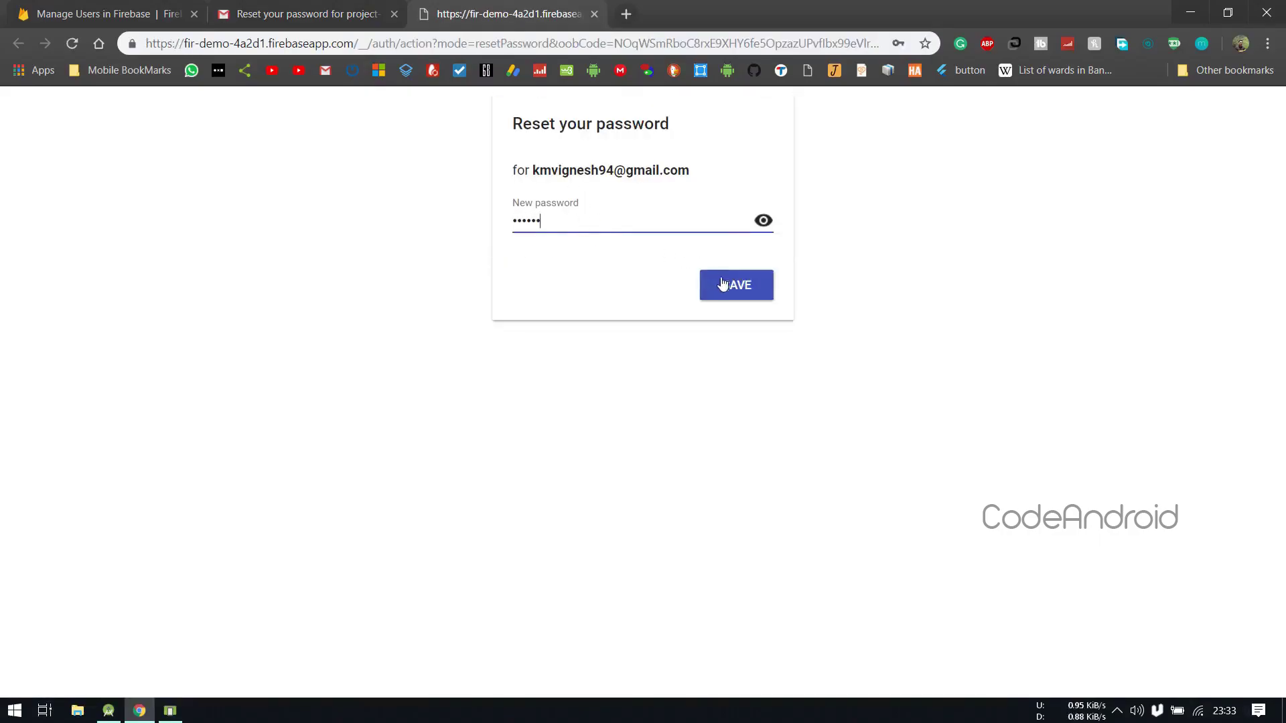
click(736, 285)
click(905, 188)
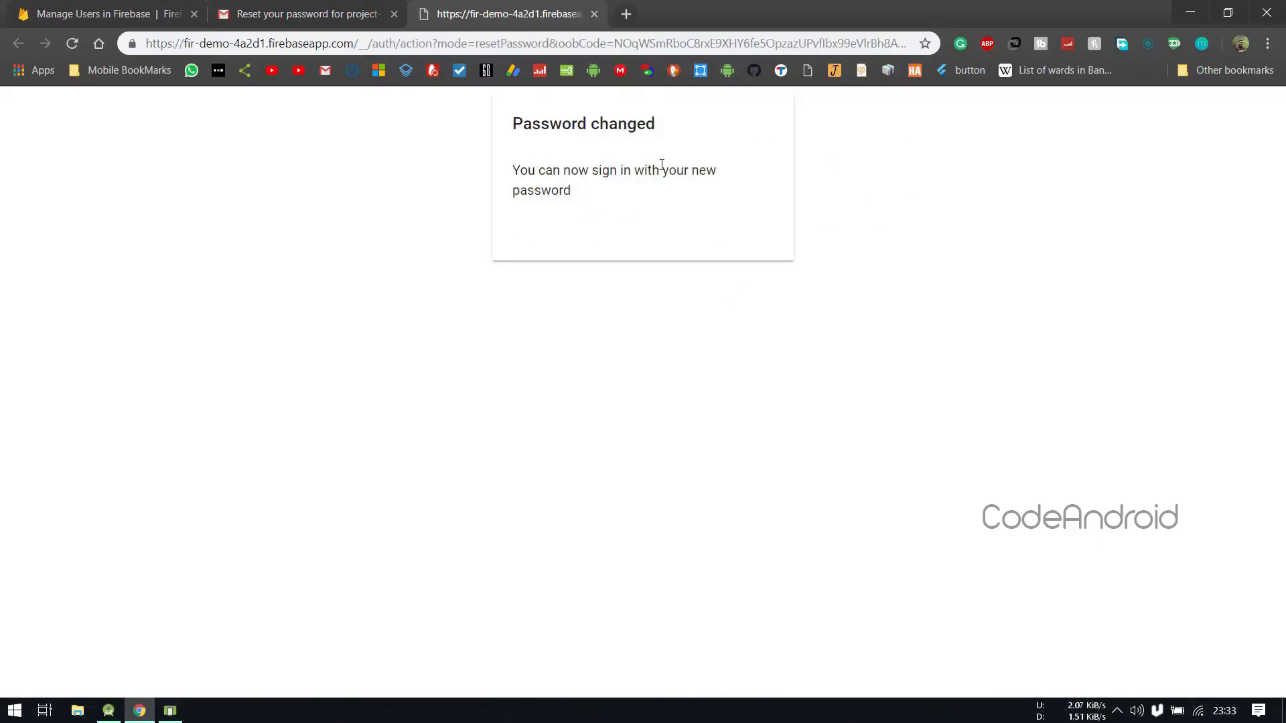
- Log in on the emulator with the account email and the new password
click(1187, 13)
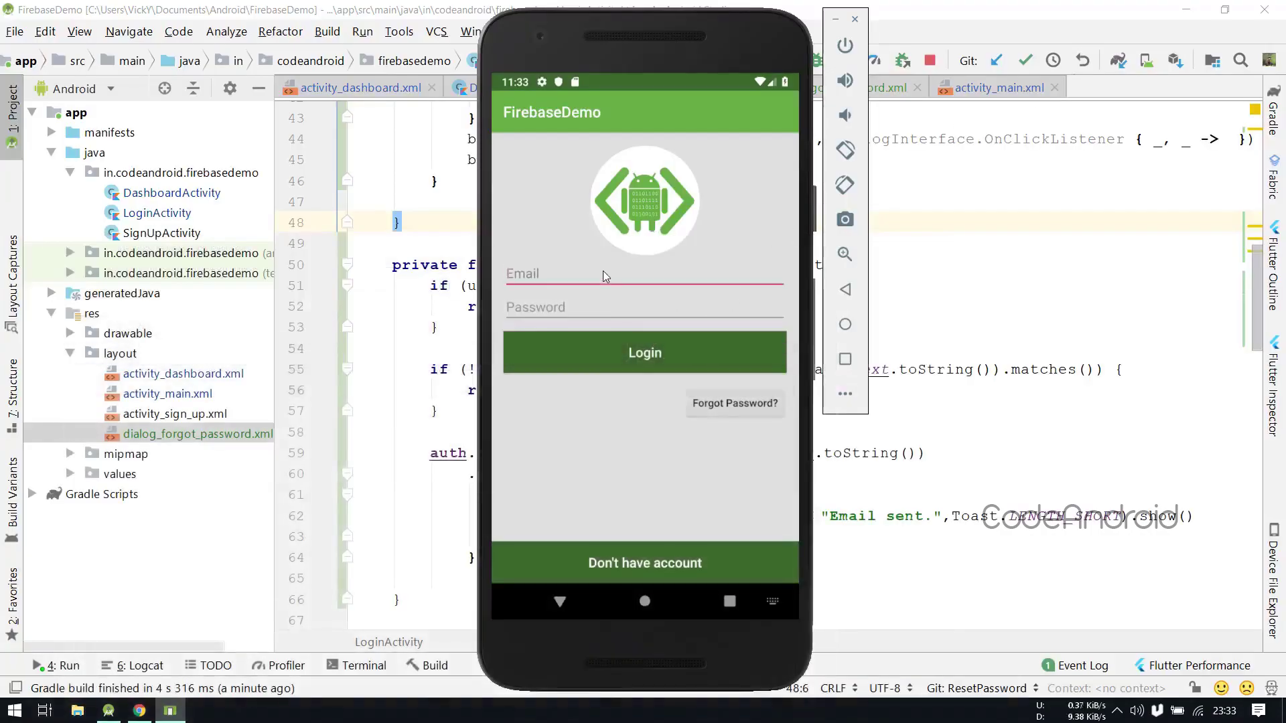
click(603, 271)
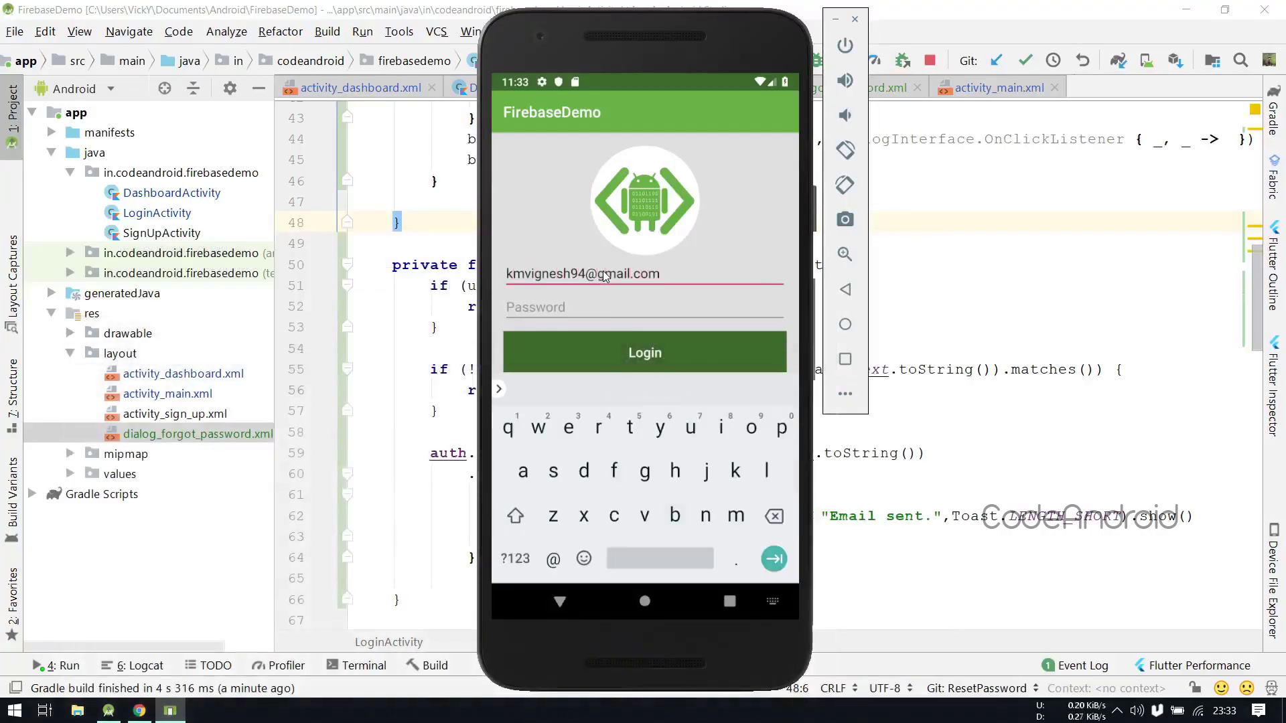
key(Tab)
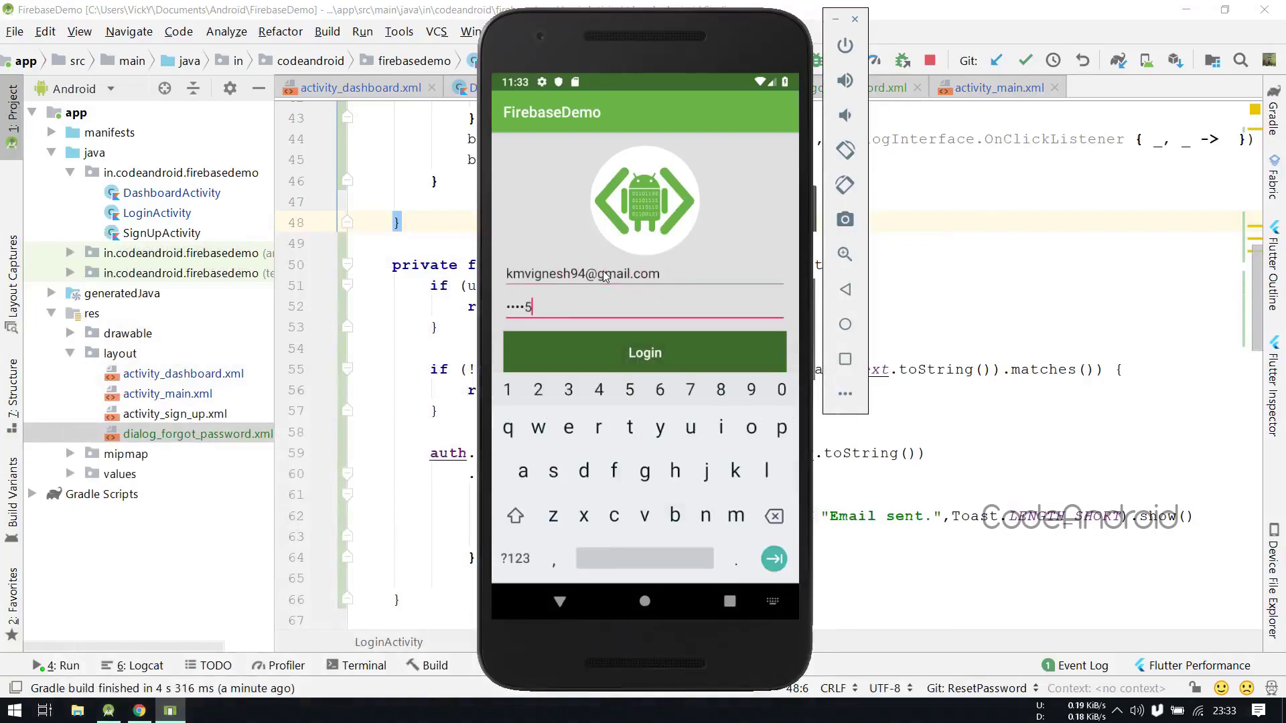
click(647, 359)
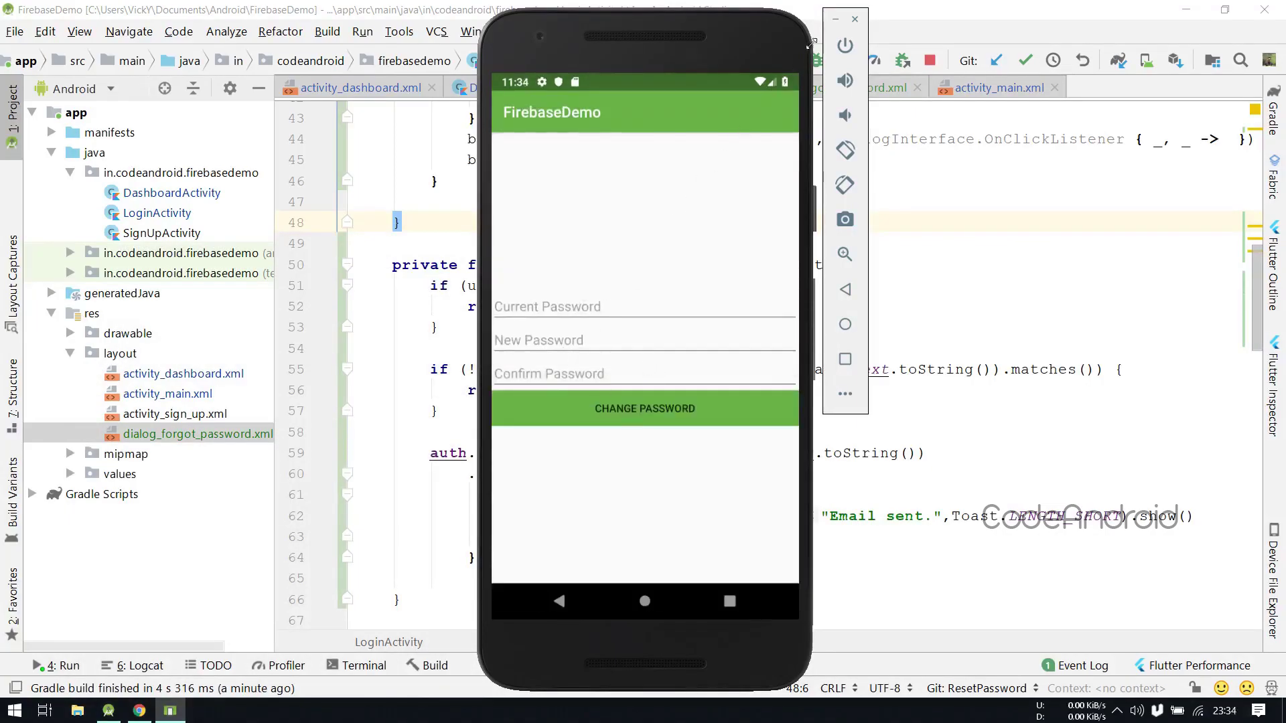
- Close the emulator and minimise Android Studio
click(854, 23)
click(1187, 11)
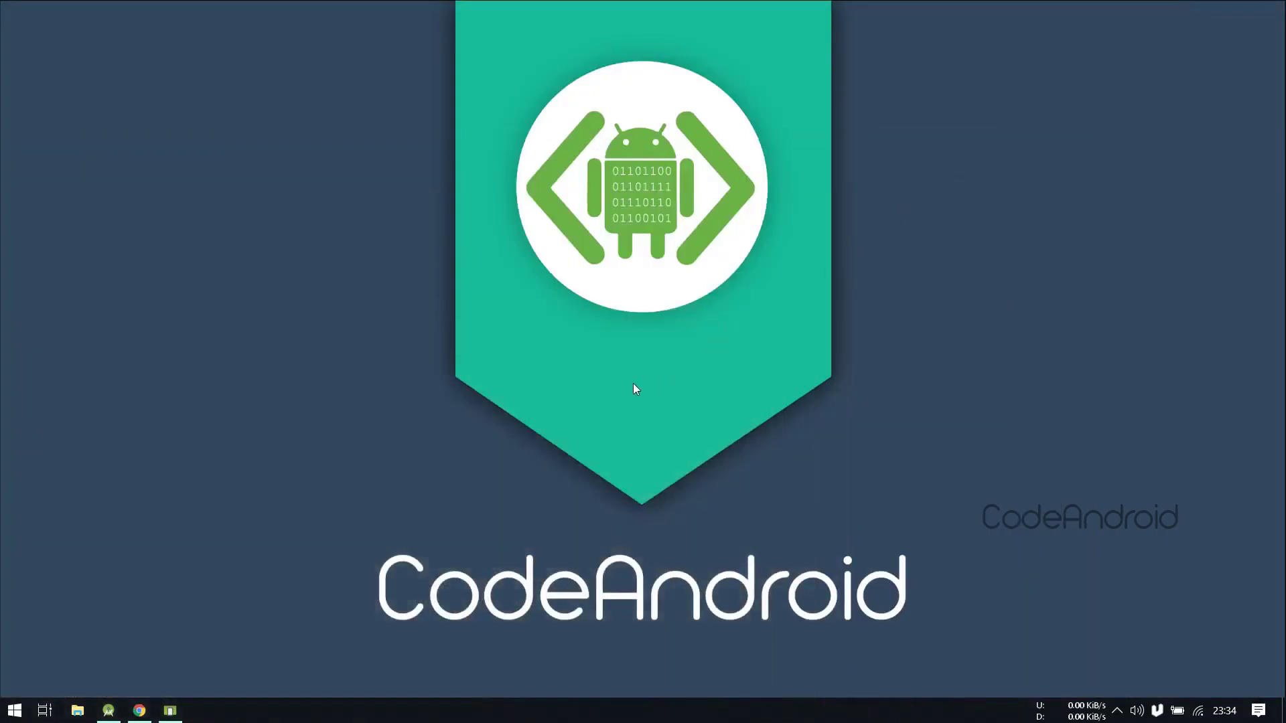